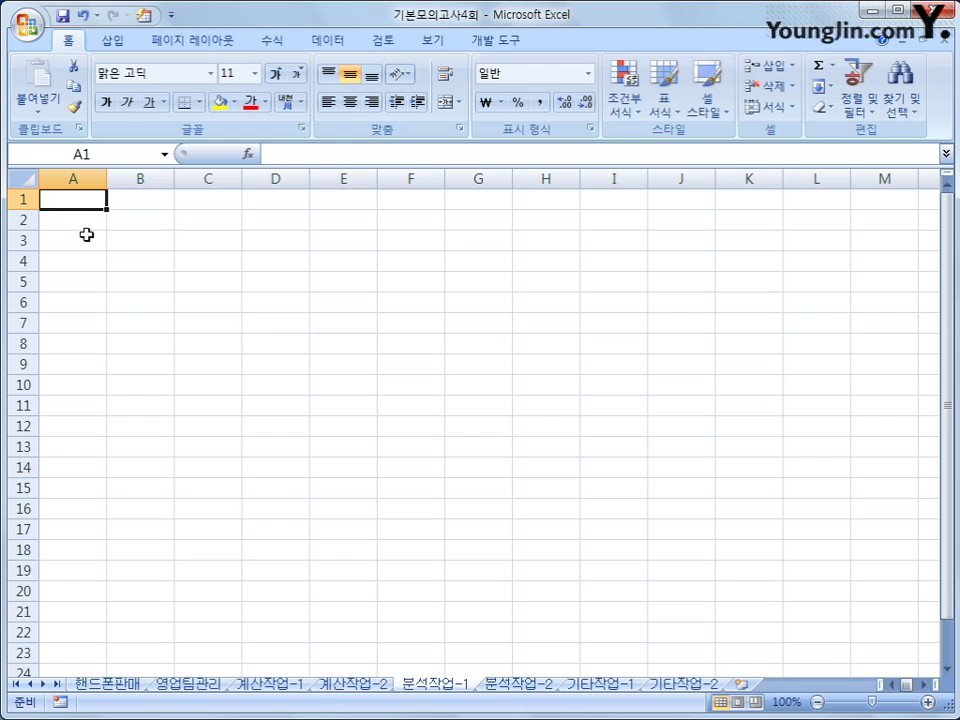
Step: Start a Microsoft Query import at cell A5 using MS Access Database as the data source
click(74, 282)
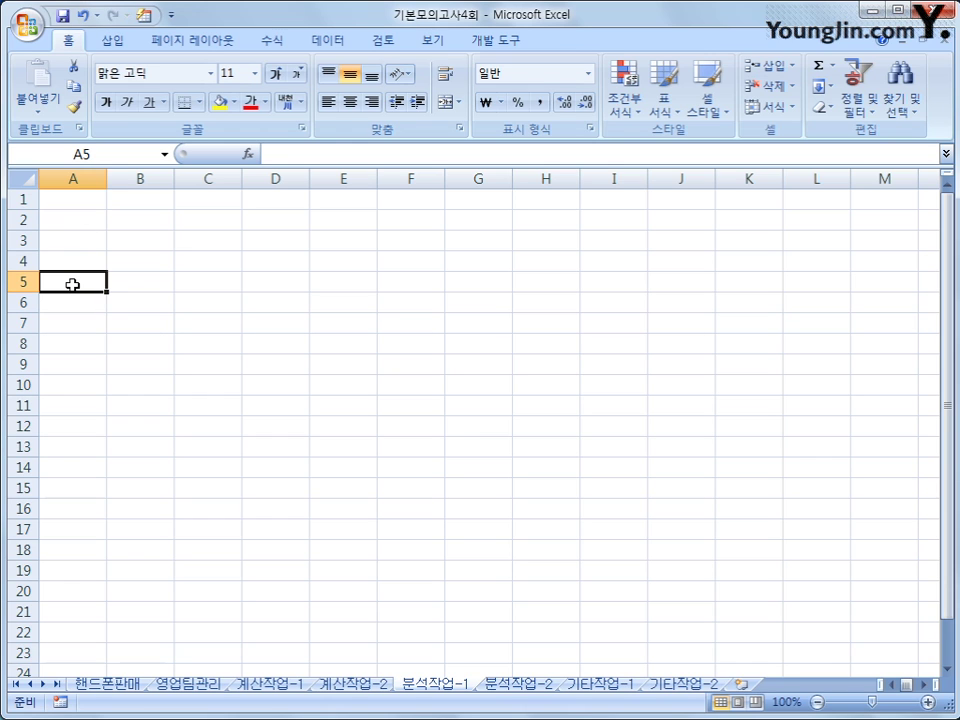
click(322, 42)
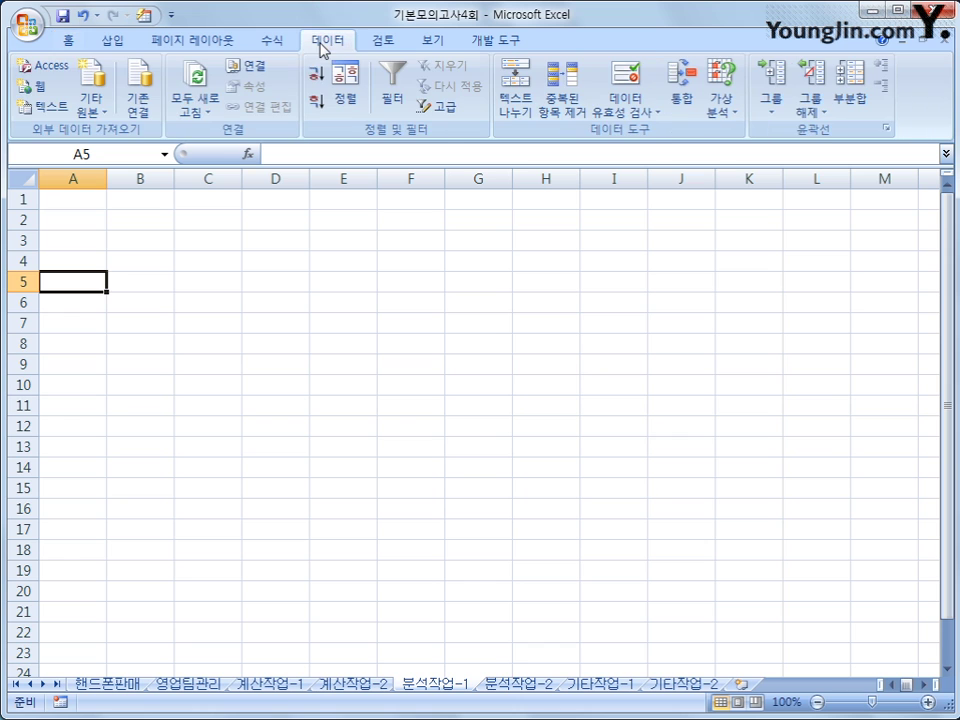
click(100, 110)
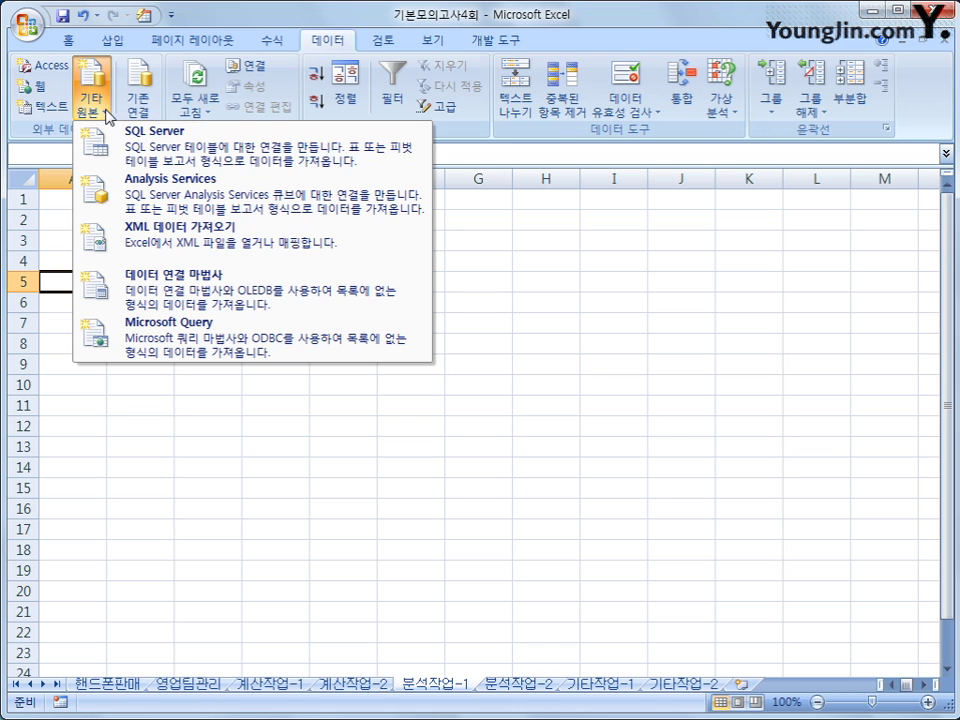
click(155, 342)
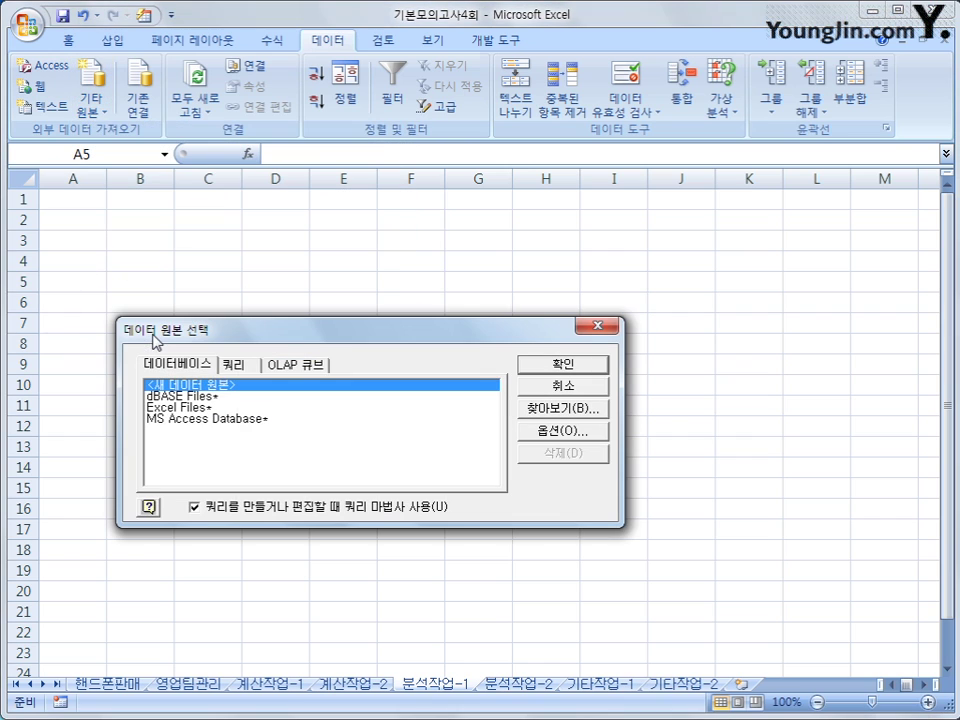
click(239, 420)
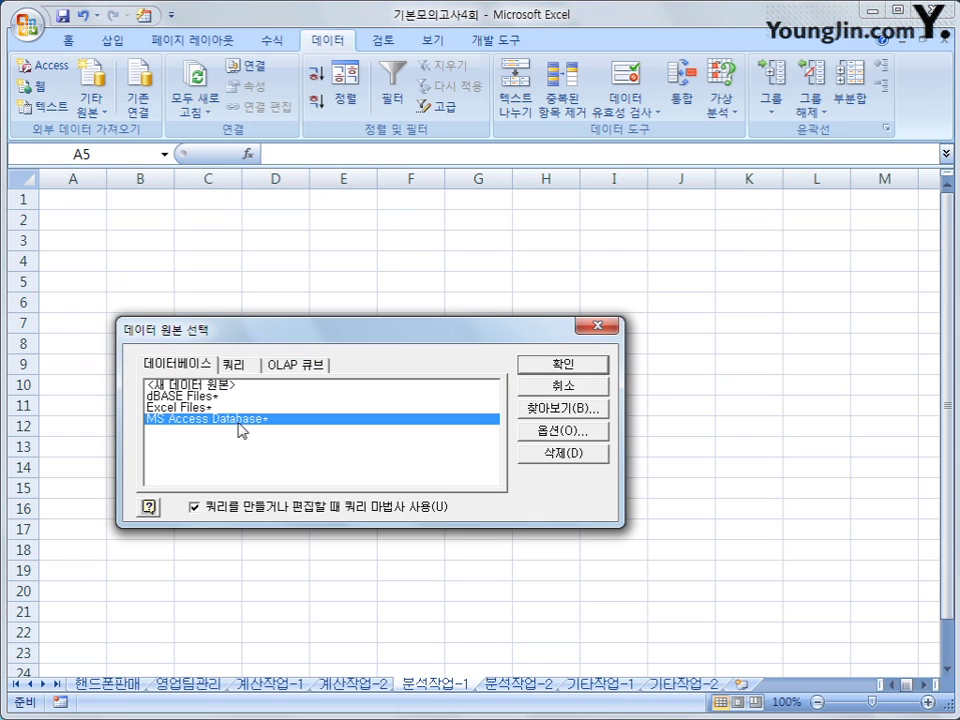
click(553, 367)
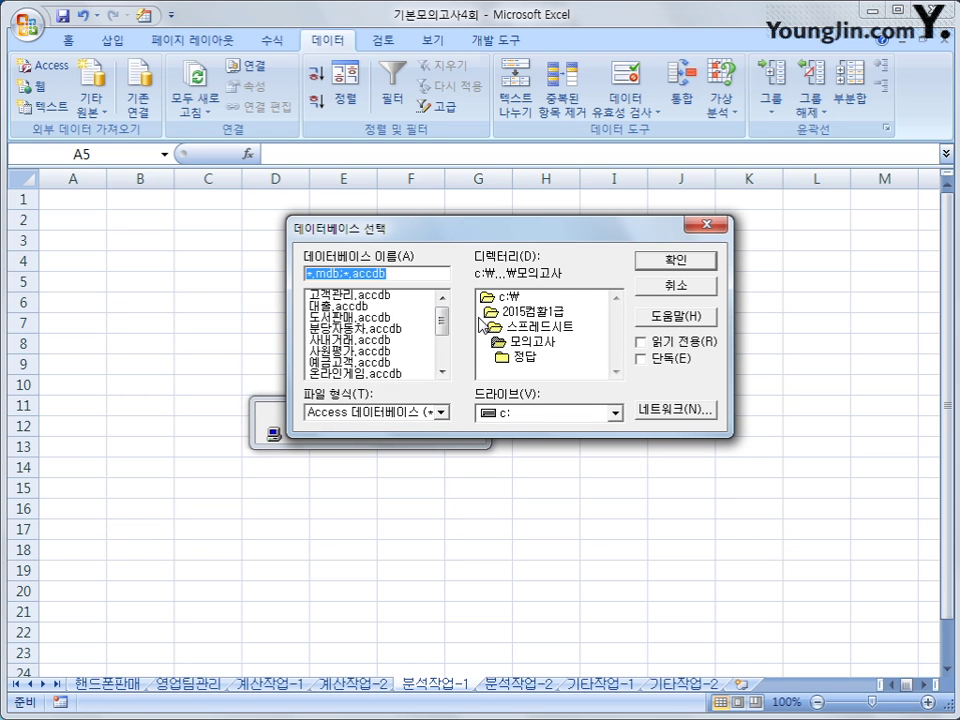
Step: Choose 핸드폰.accdb in the 모의고사 folder as the database for the query
drag(441, 322, 441, 362)
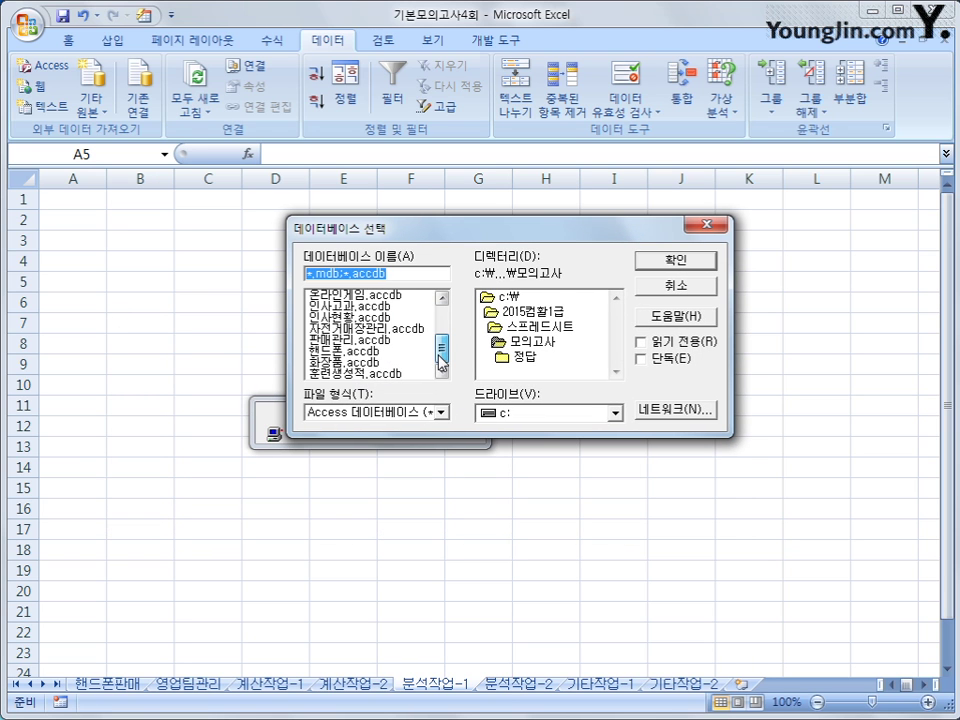
click(344, 351)
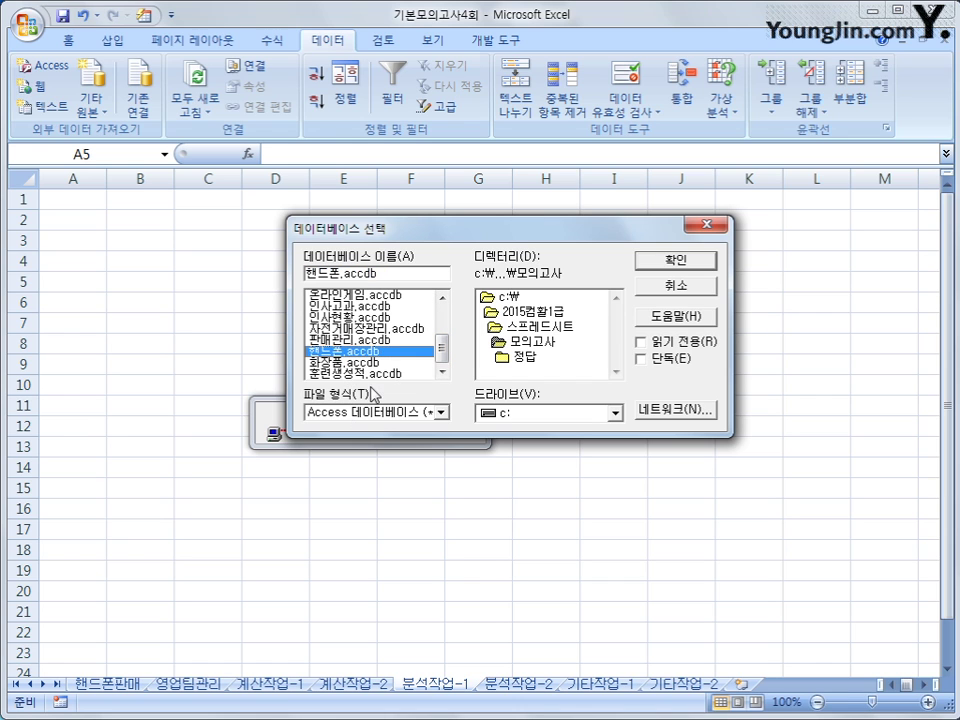
click(644, 266)
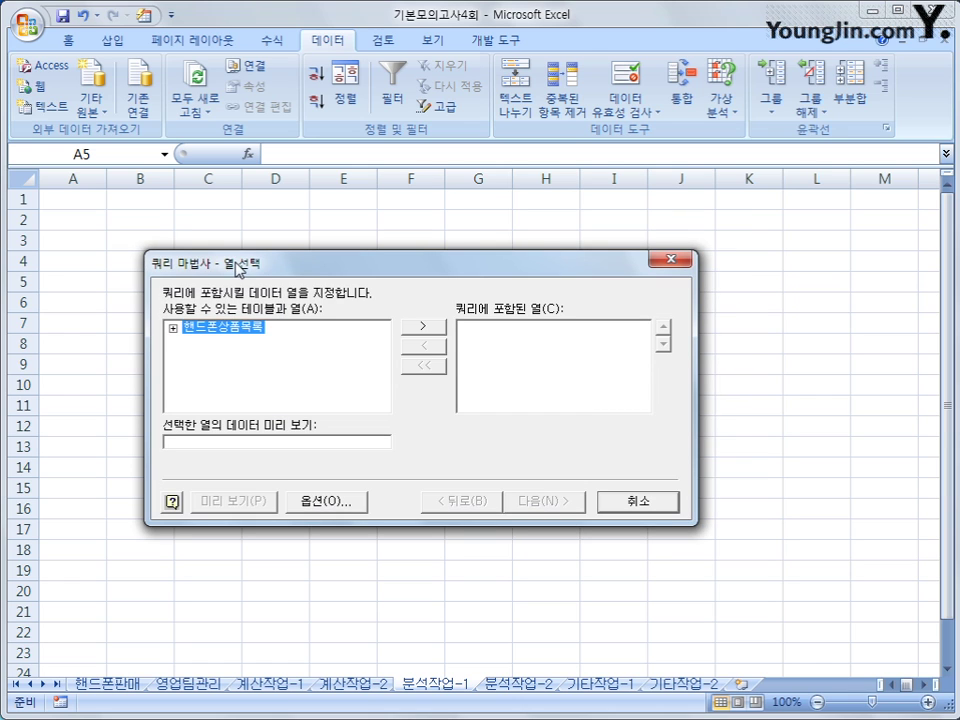
Step: Add the 통신사, 단말기가격, 기타비용 and 출시일 columns of the 핸드폰상품목록 table to the query
double_click(242, 330)
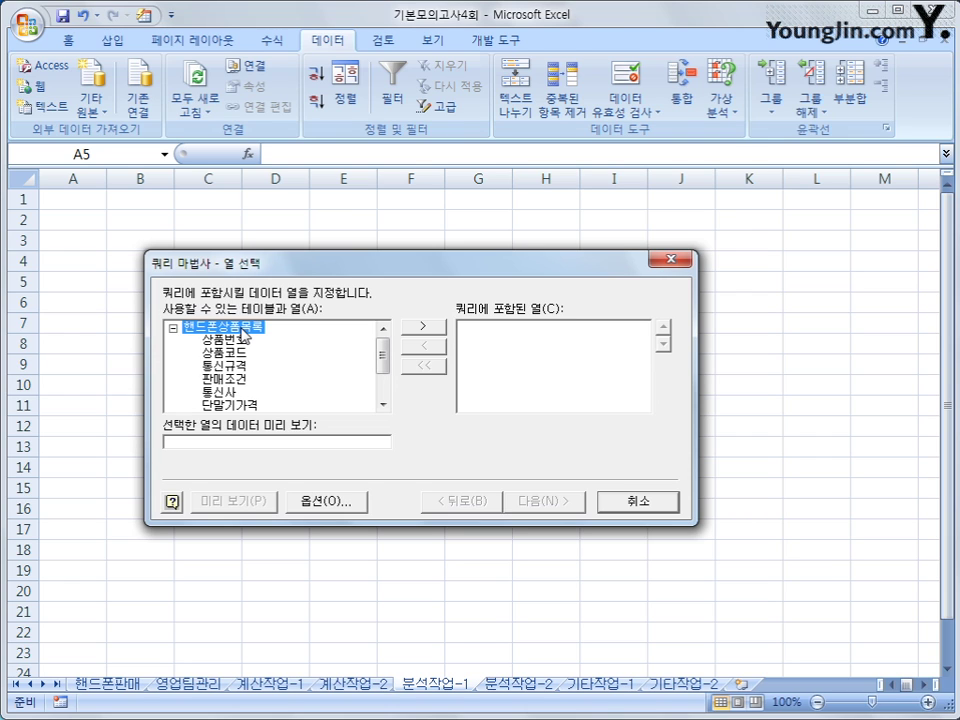
click(225, 393)
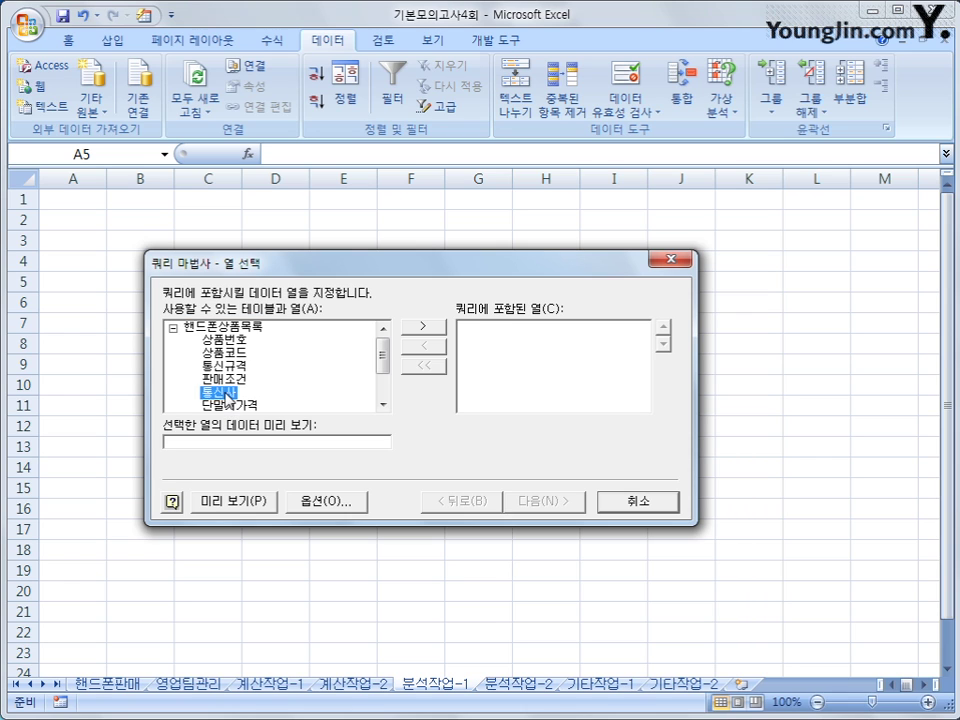
double_click(226, 394)
double_click(228, 399)
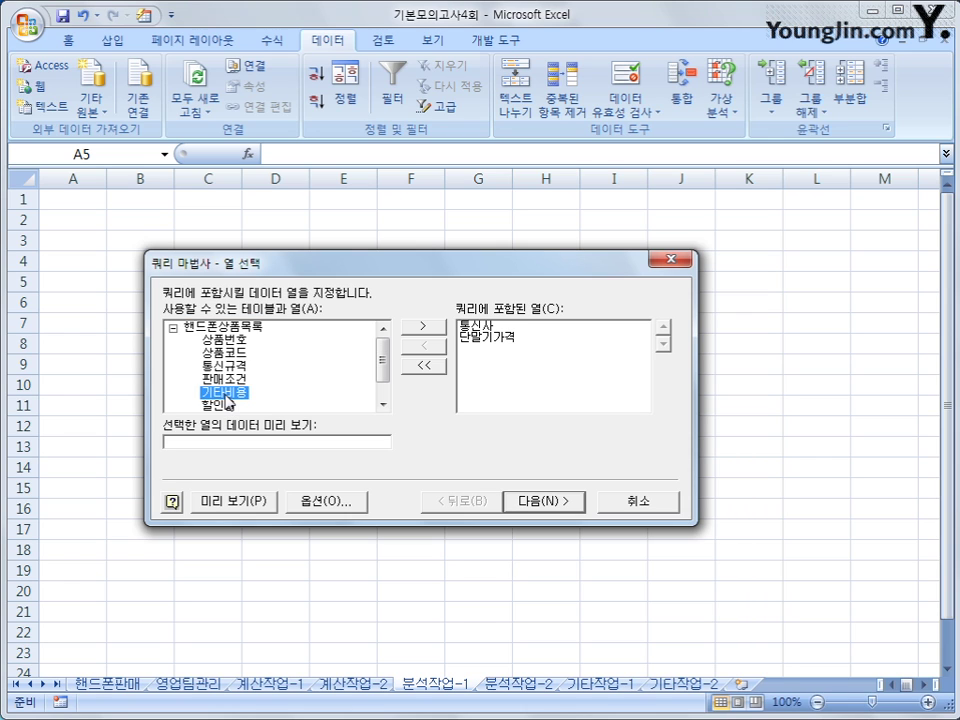
double_click(228, 395)
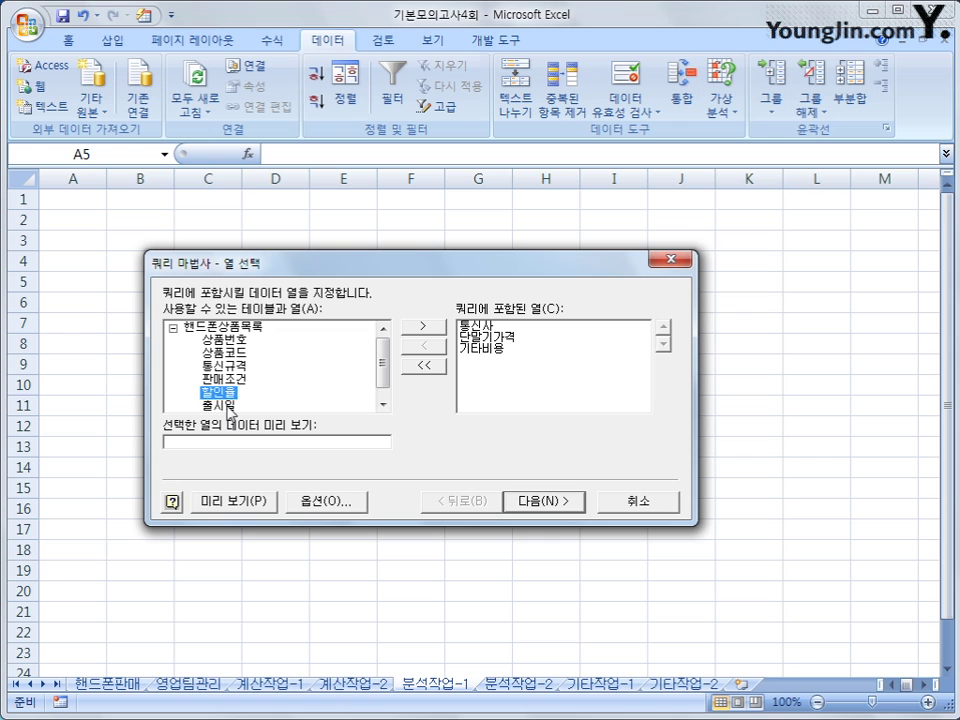
double_click(227, 396)
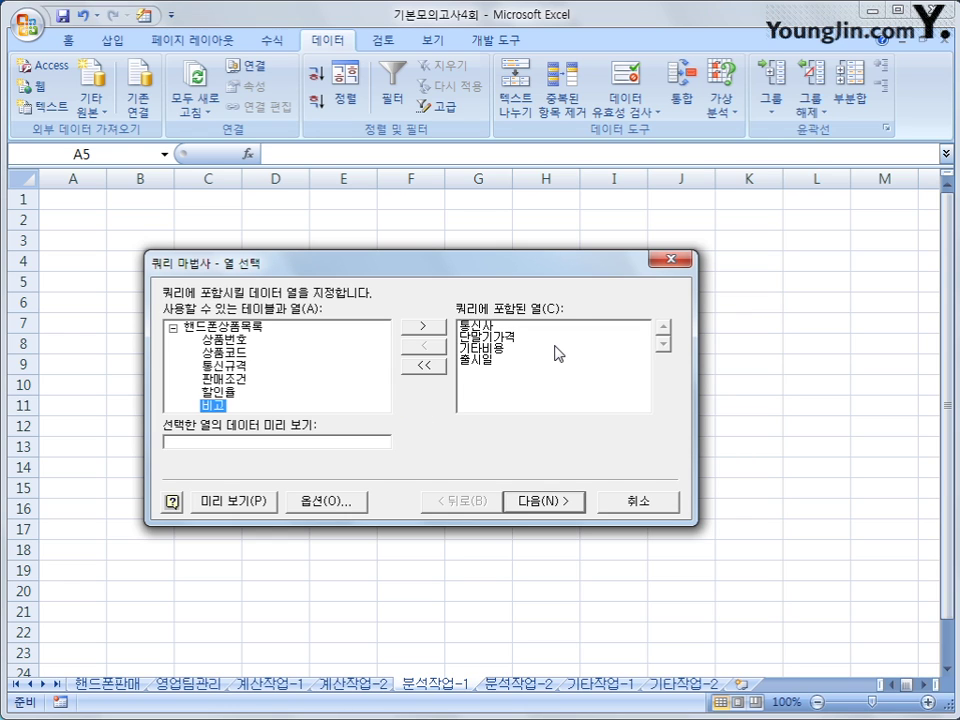
Step: Complete the query without filtering or sorting and return its data to Excel
click(560, 505)
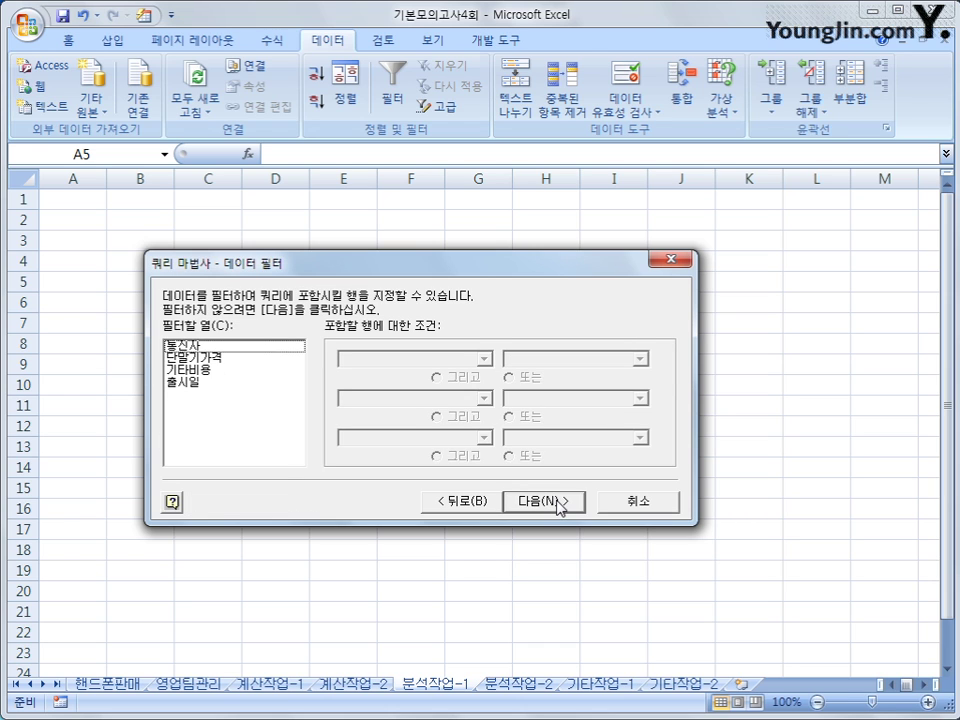
click(560, 505)
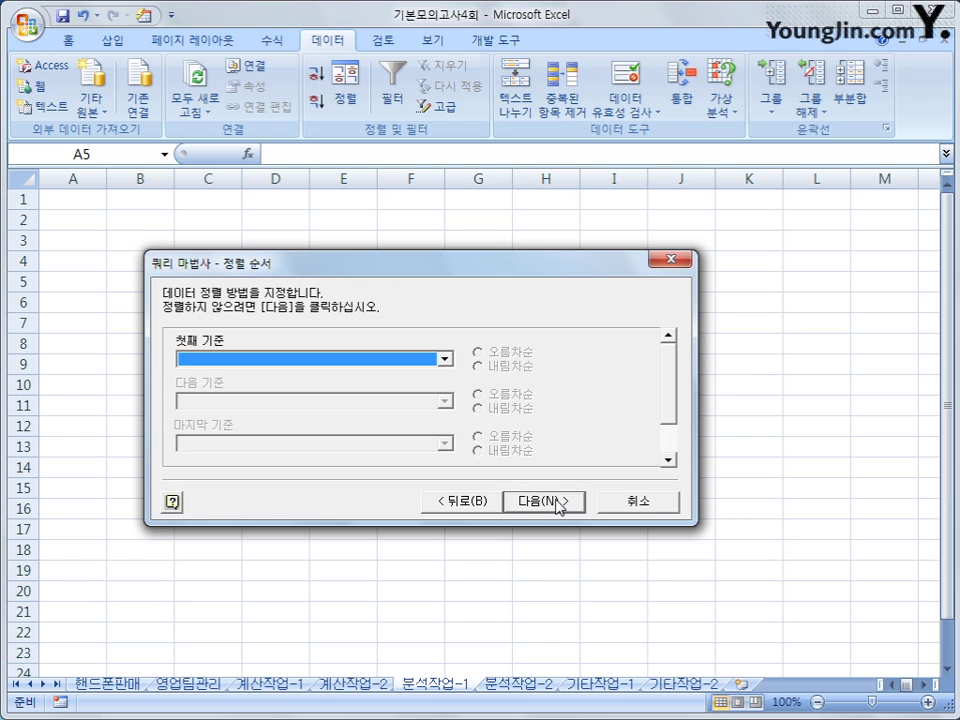
click(560, 505)
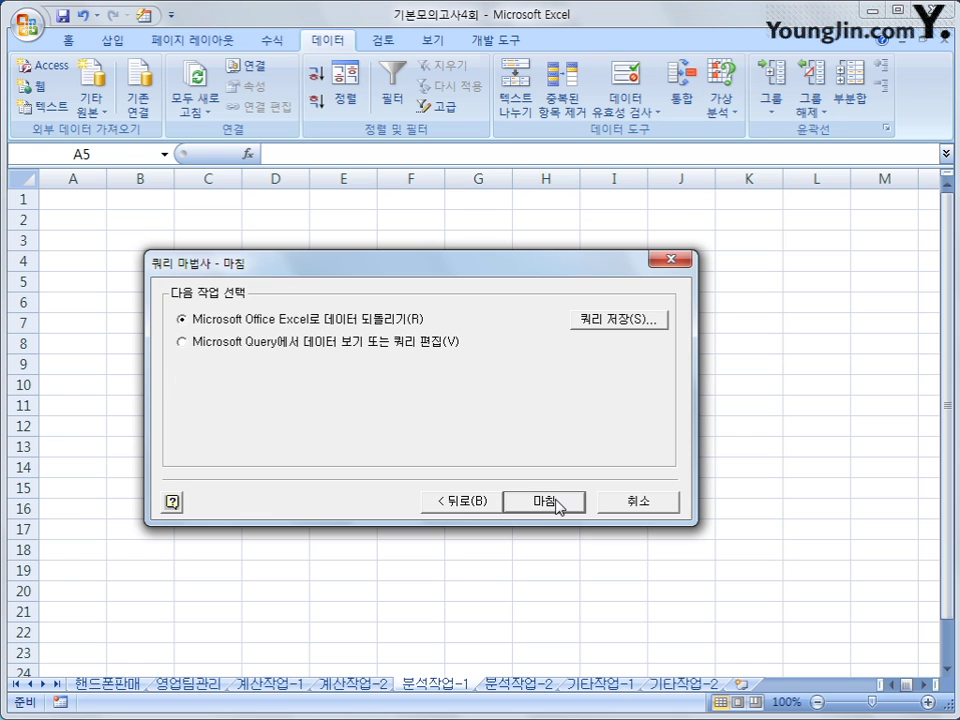
click(557, 505)
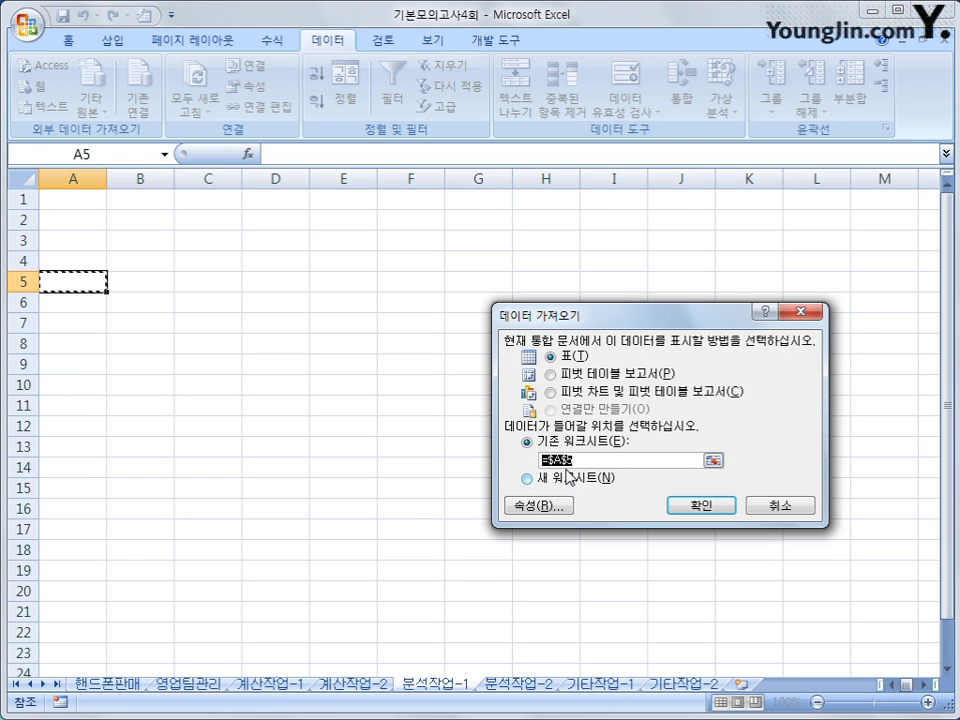
Step: Import the data as a PivotTable report into the existing worksheet at $A$5
drag(598, 320, 368, 244)
click(386, 302)
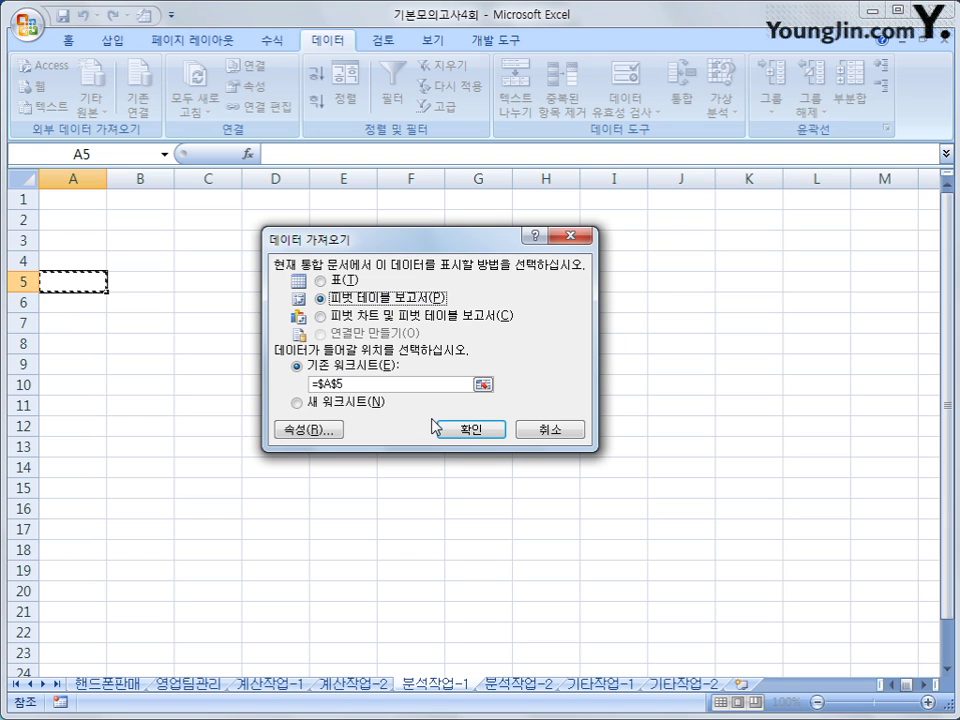
click(459, 432)
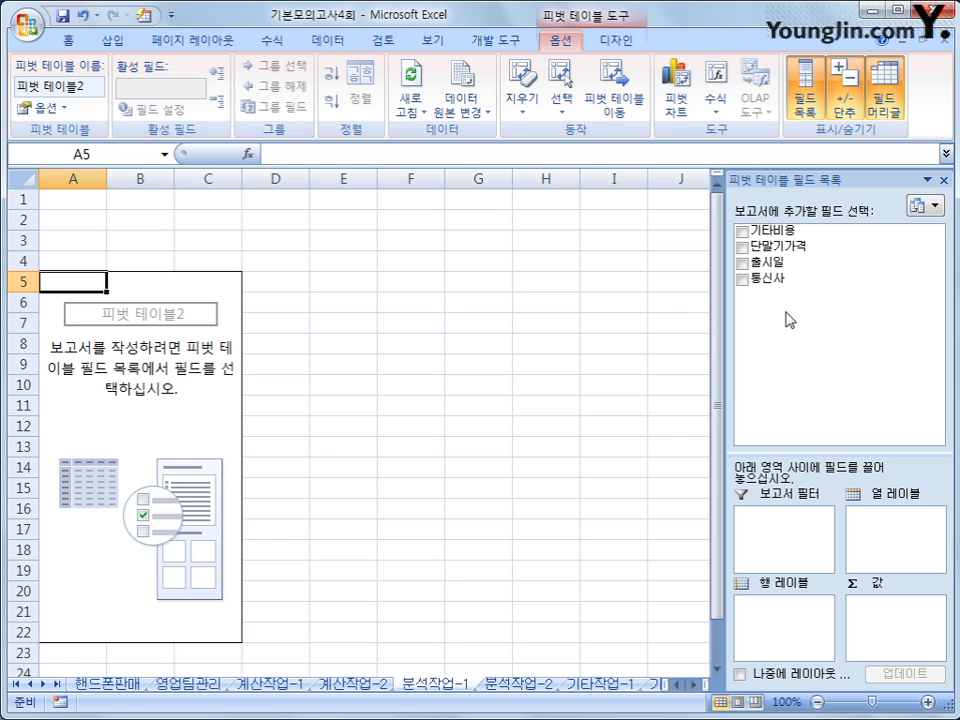
Step: Lay out the PivotTable with 출시일 and 통신사 as row labels and 단말기가격 and 기타비용 as values
drag(784, 262, 771, 636)
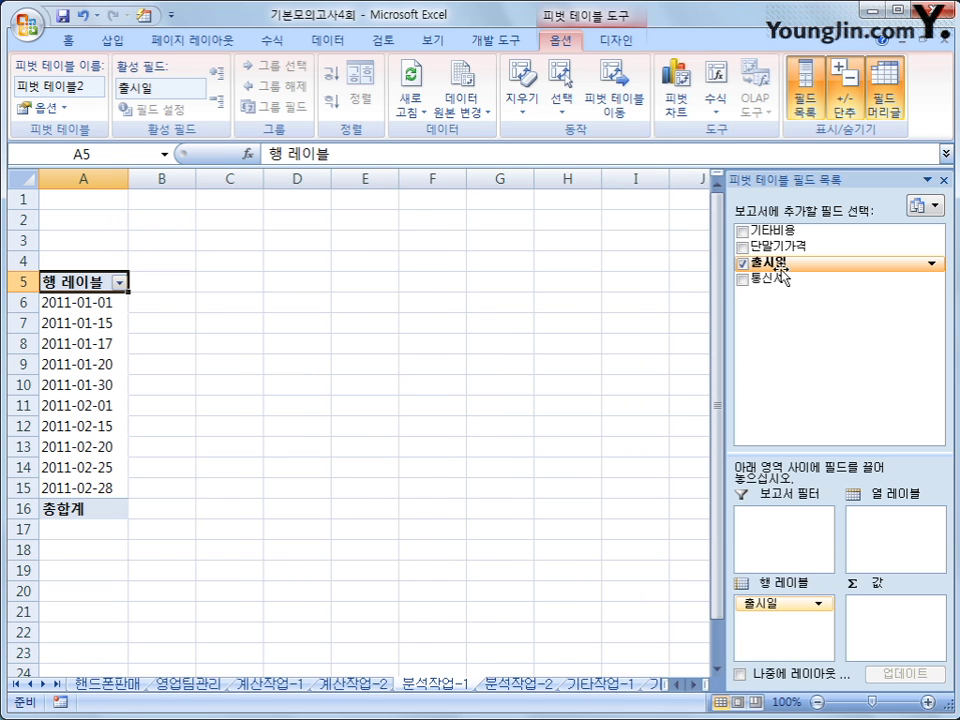
drag(780, 281, 772, 630)
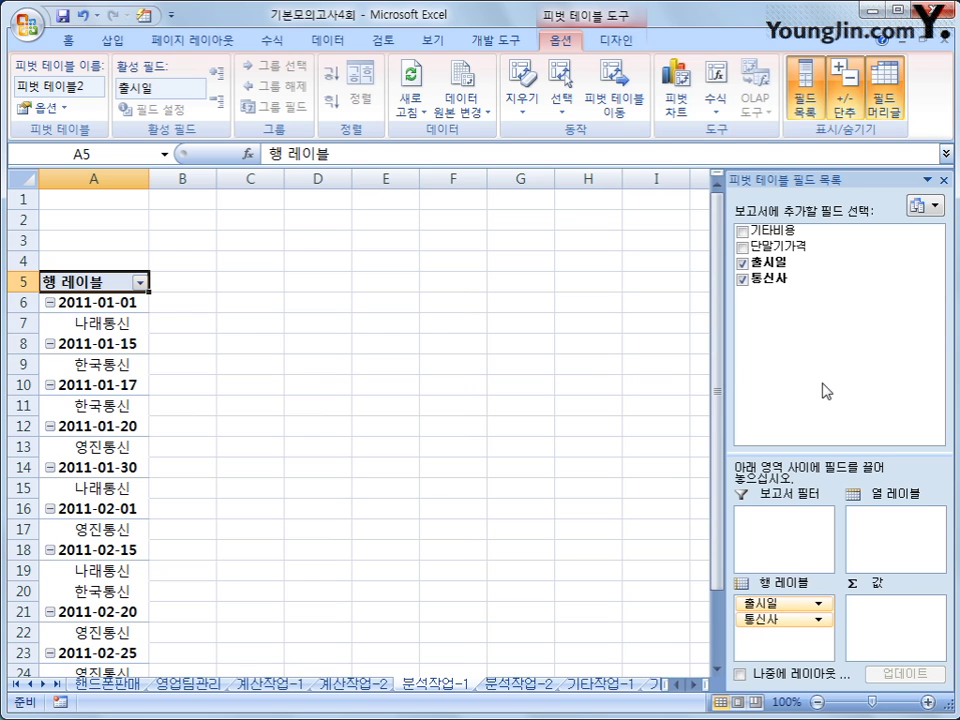
drag(857, 246, 909, 627)
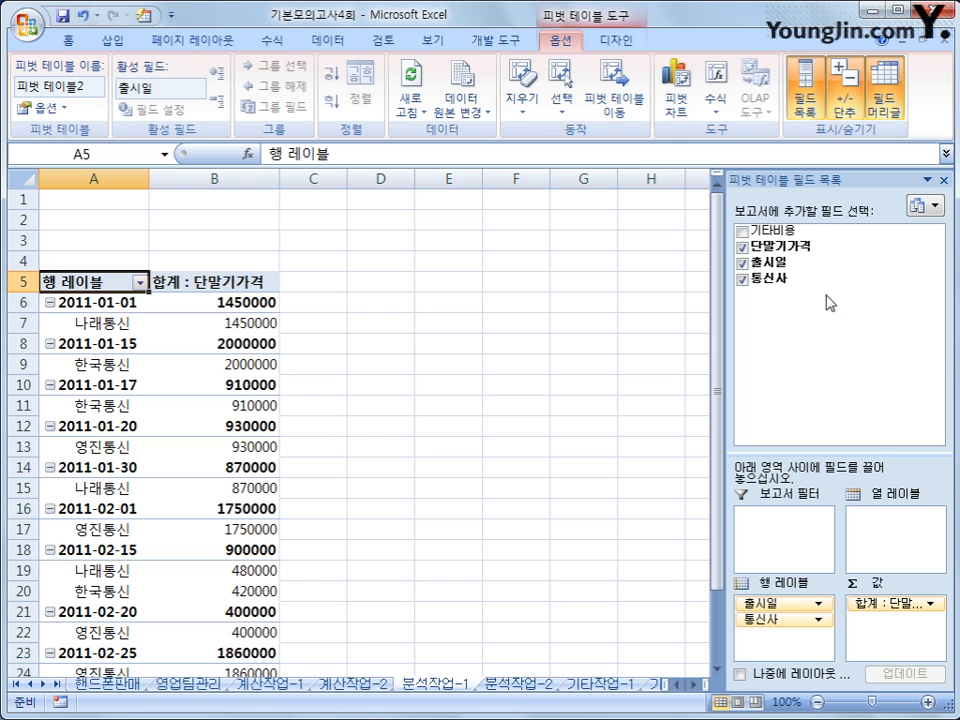
drag(810, 236, 900, 646)
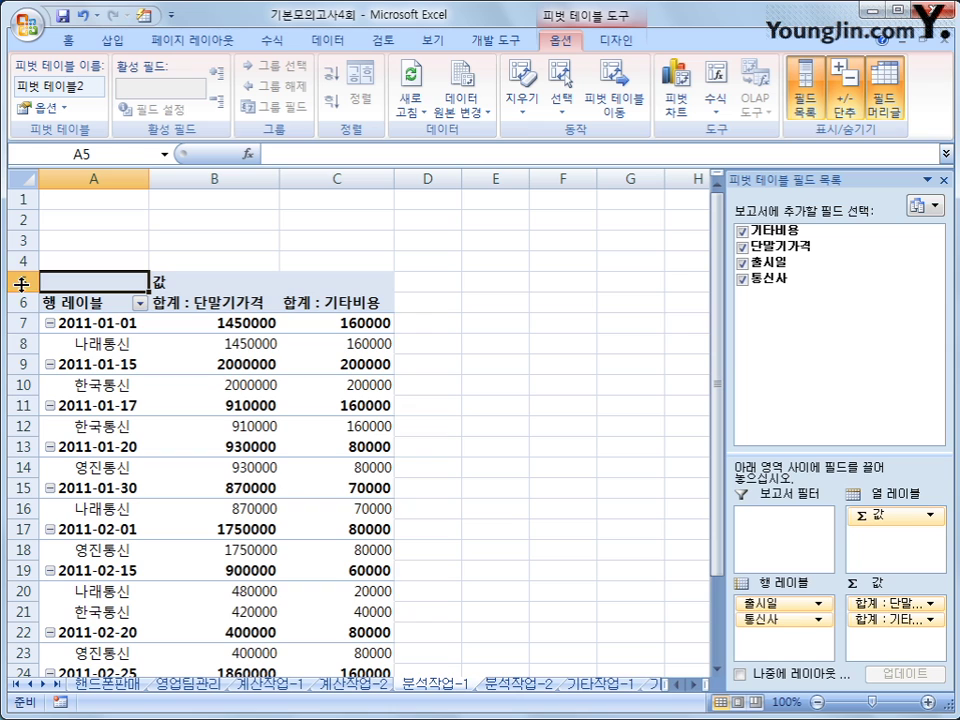
Step: Switch the PivotTable's report layout to tabular form
click(68, 303)
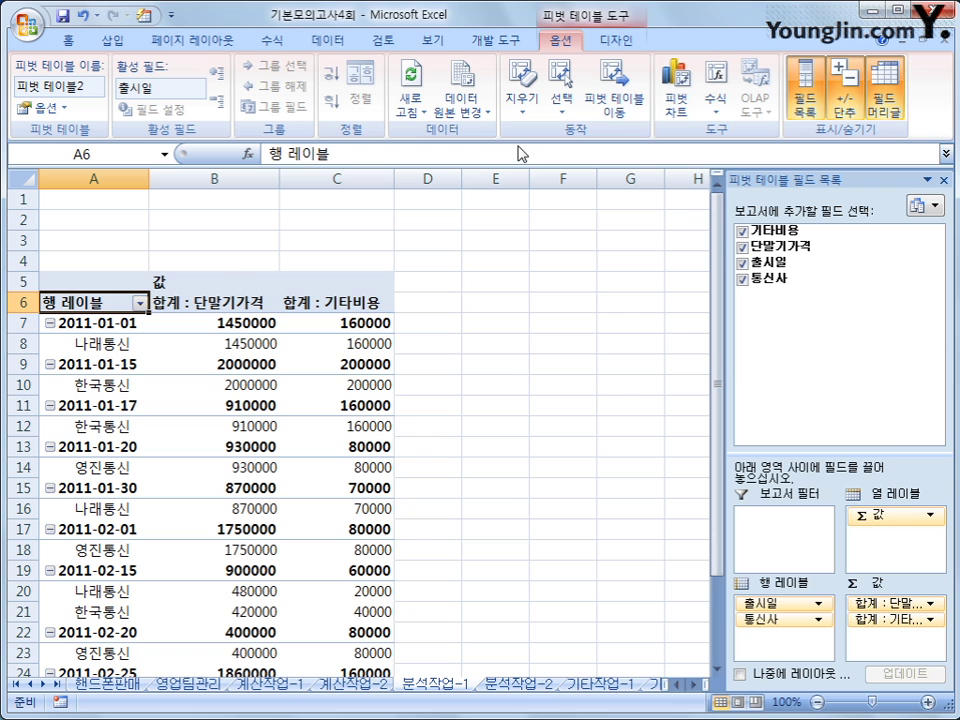
click(615, 45)
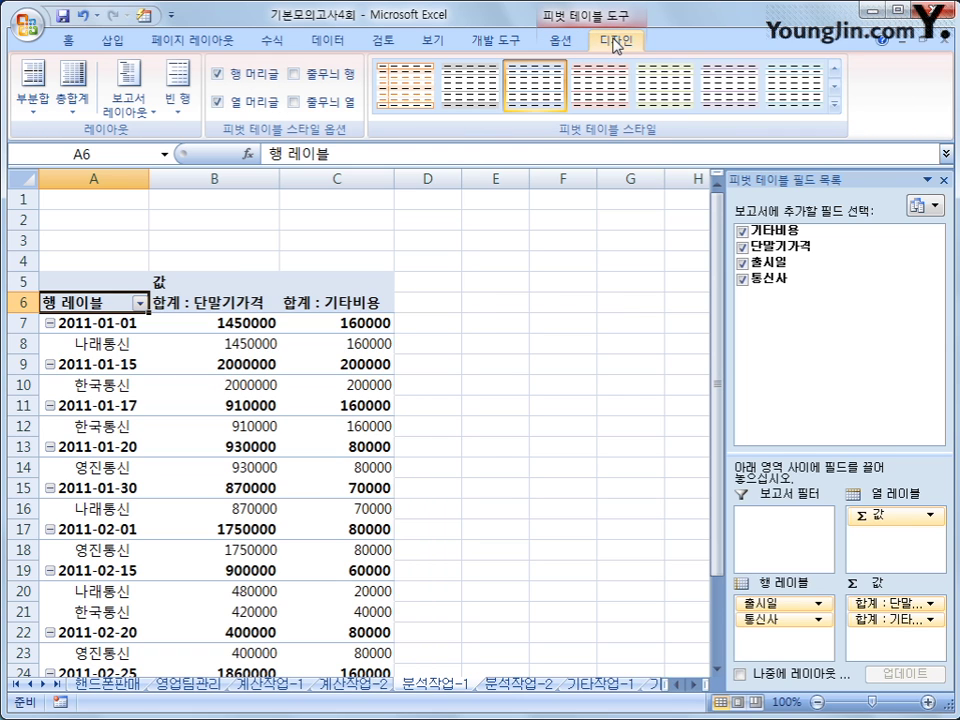
click(145, 118)
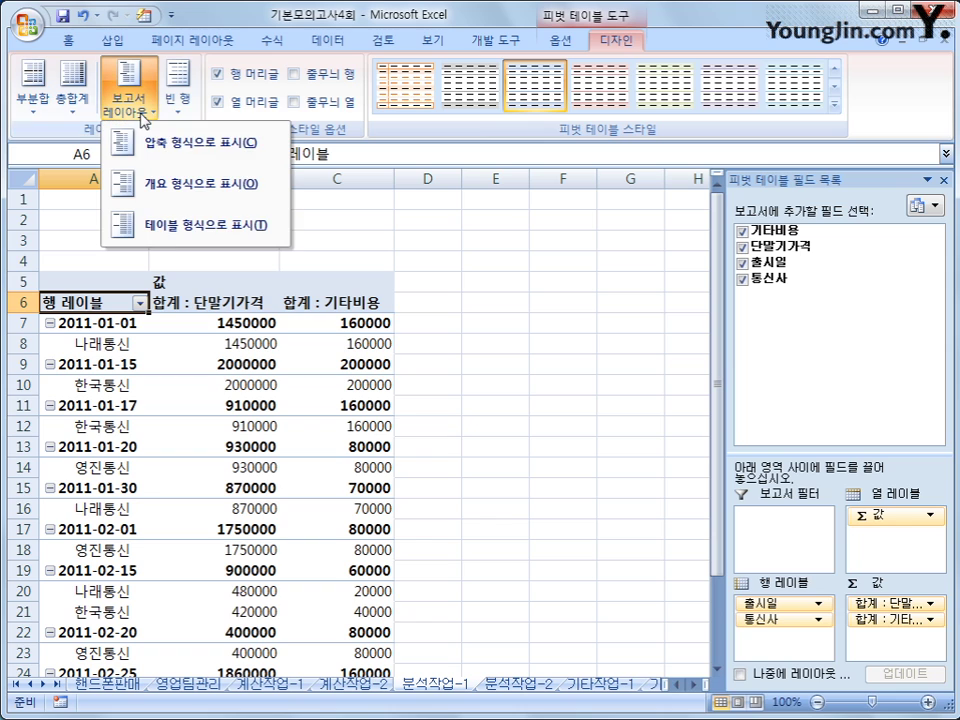
click(174, 230)
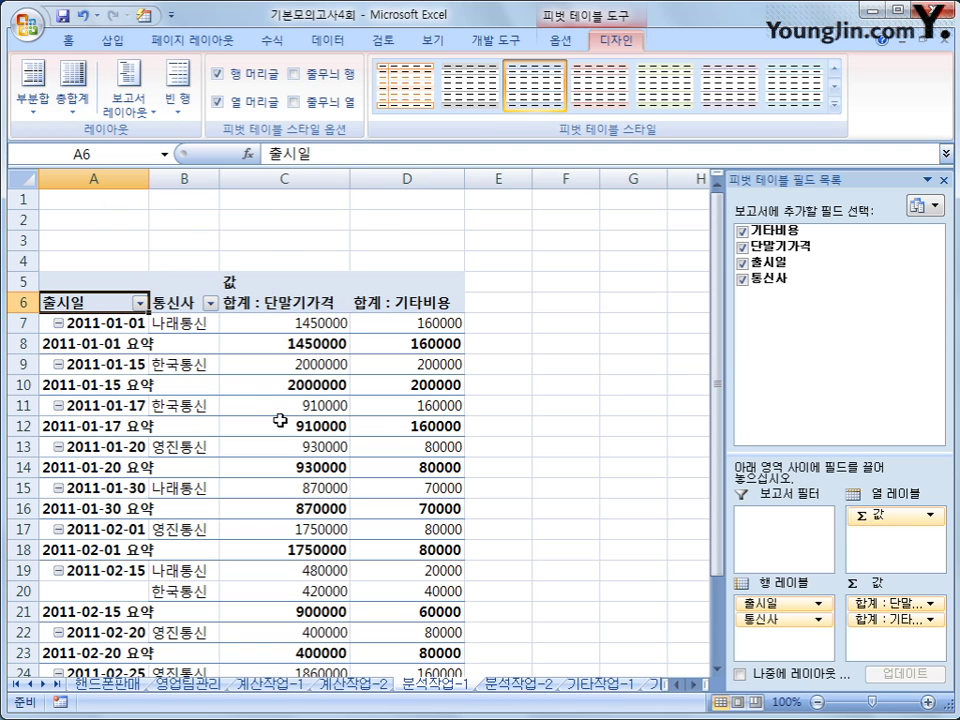
Step: Group the PivotTable's 출시일 row field by month (월)
mouse_move(280, 421)
click(80, 323)
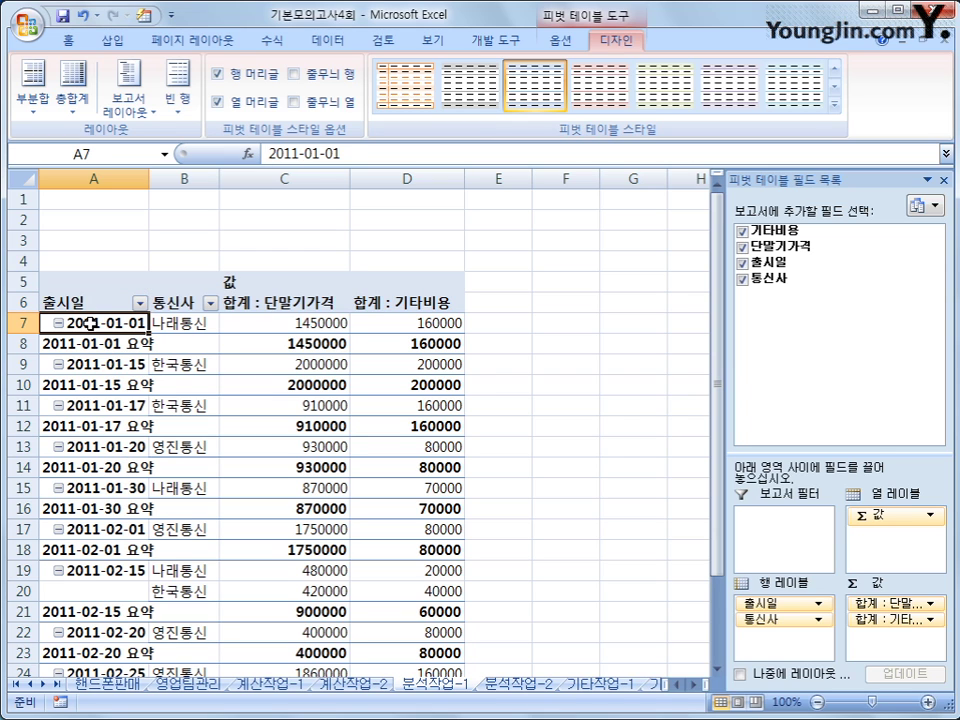
click(95, 302)
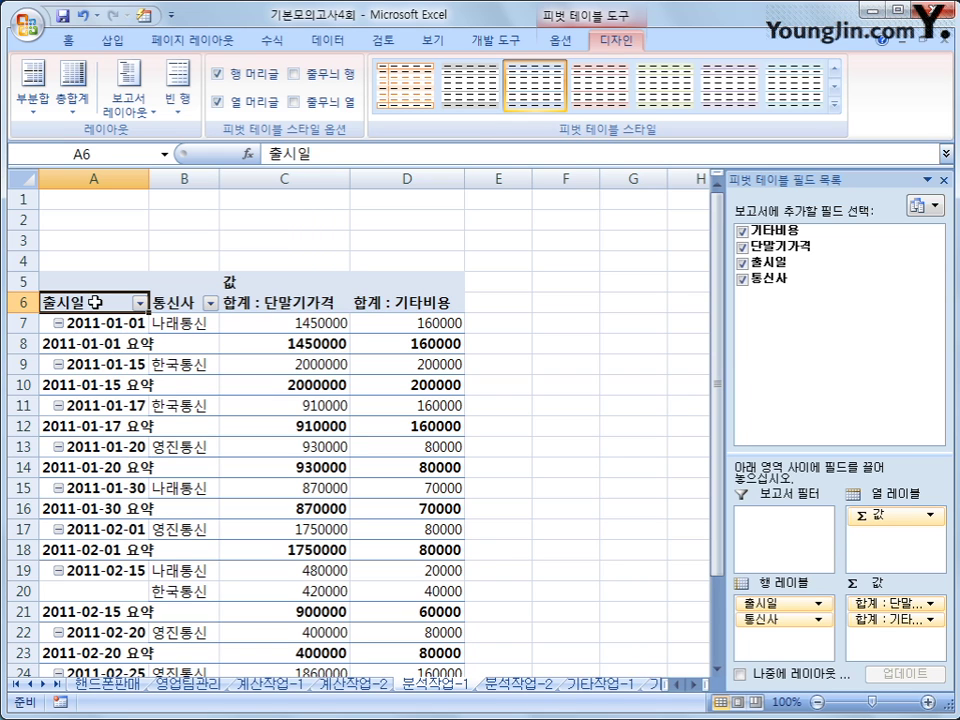
click(79, 364)
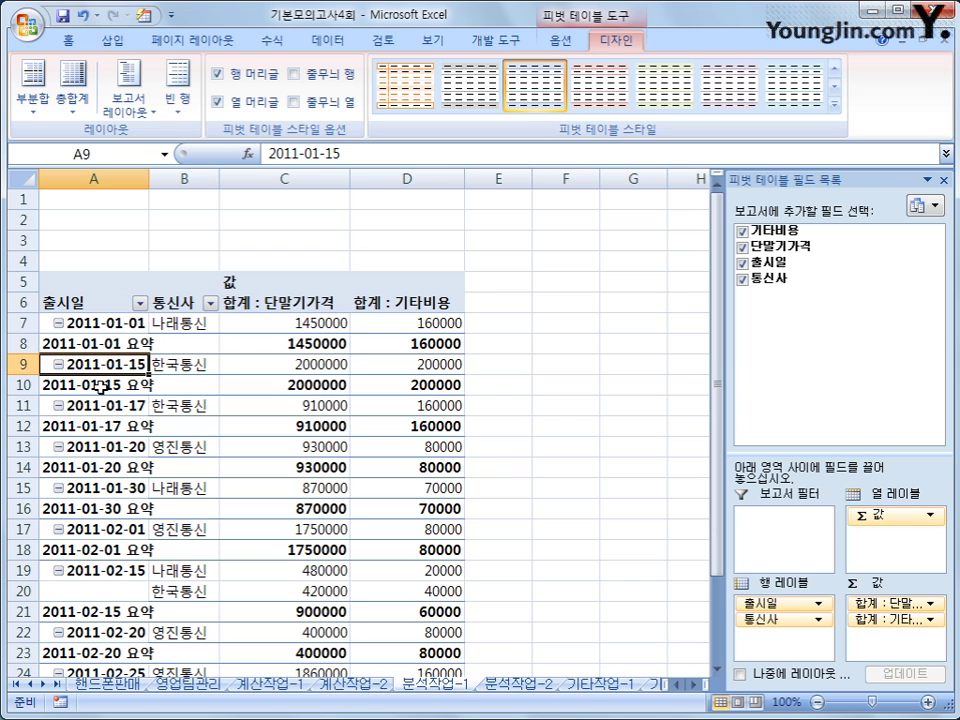
click(82, 384)
click(107, 316)
click(105, 306)
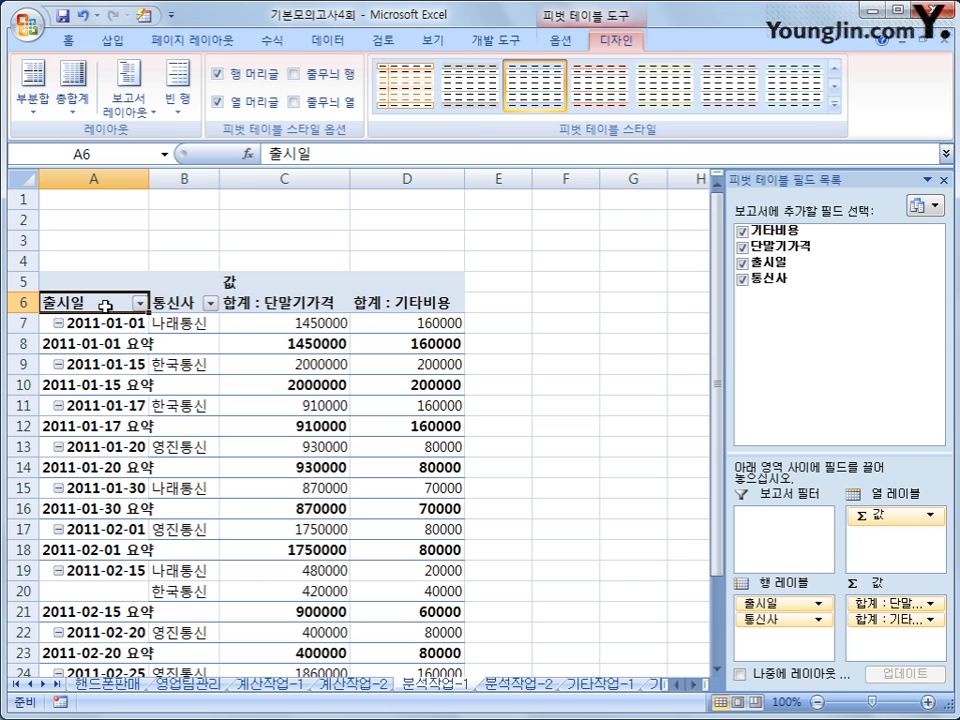
right_click(105, 306)
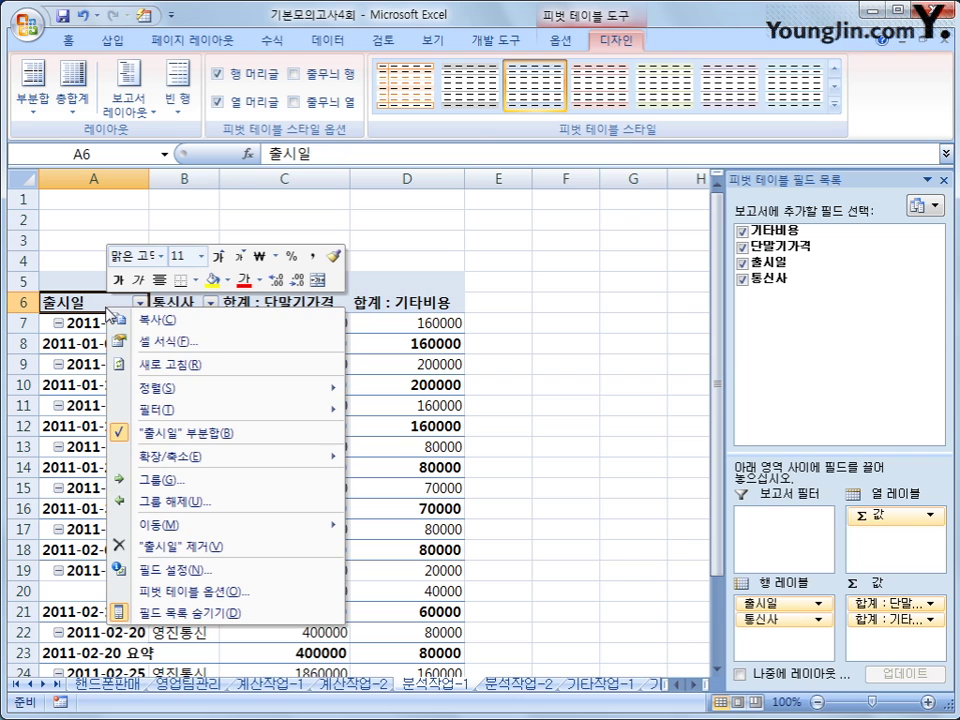
click(224, 490)
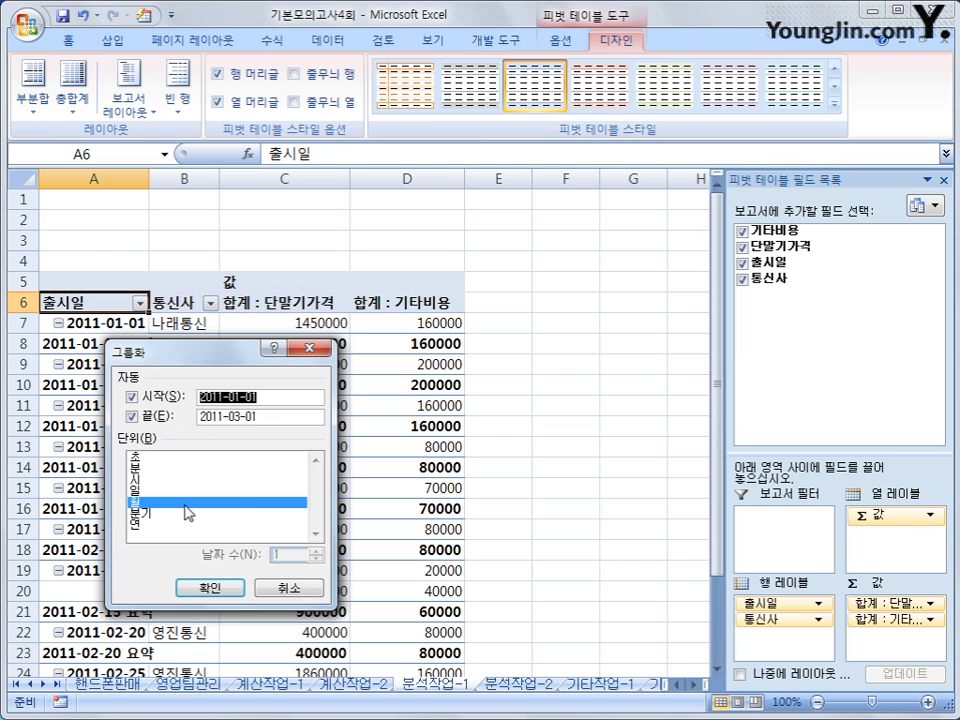
click(212, 587)
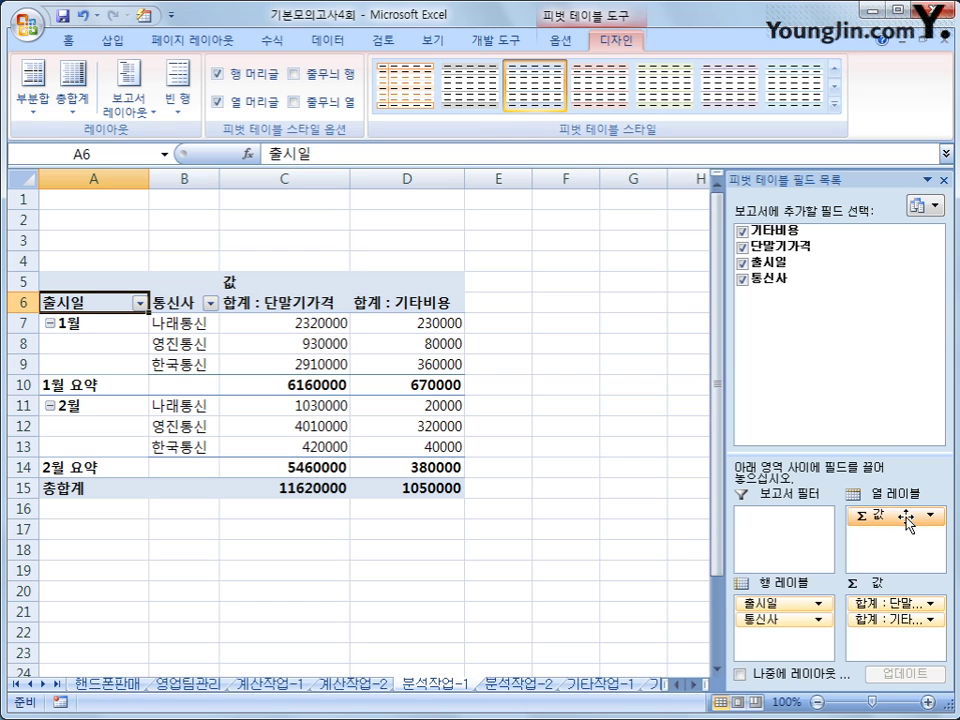
Step: Move the PivotTable's Σ 값 field from the column labels to the row labels, below 통신사
drag(906, 518, 793, 640)
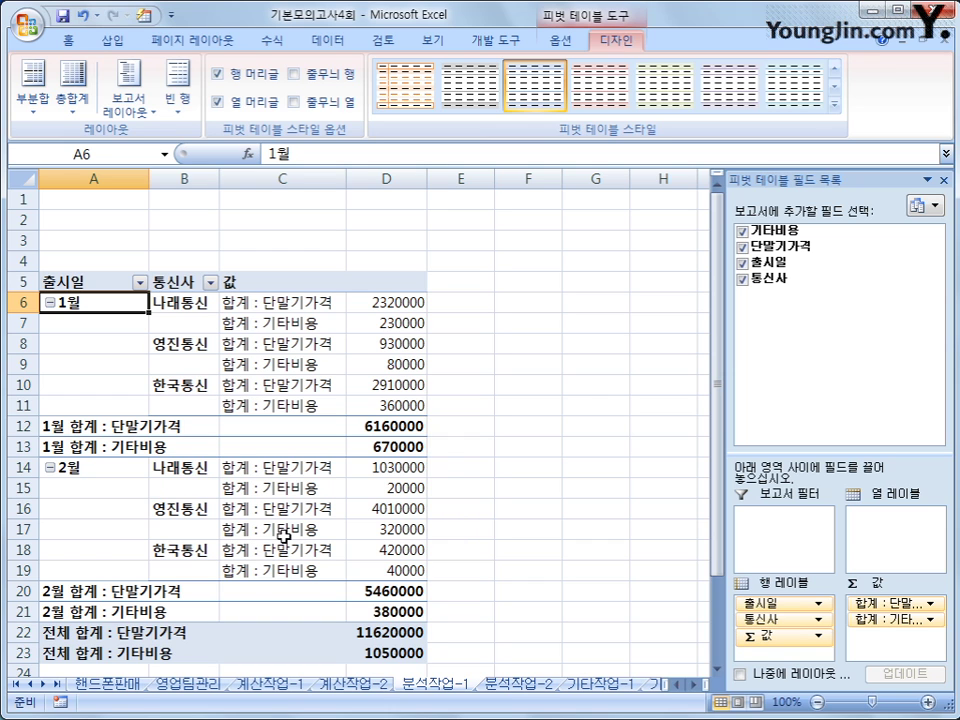
Step: Apply the comma style to the PivotTable values in D6:D23 and autofit the width of column D
scroll(572, 451, down, 1)
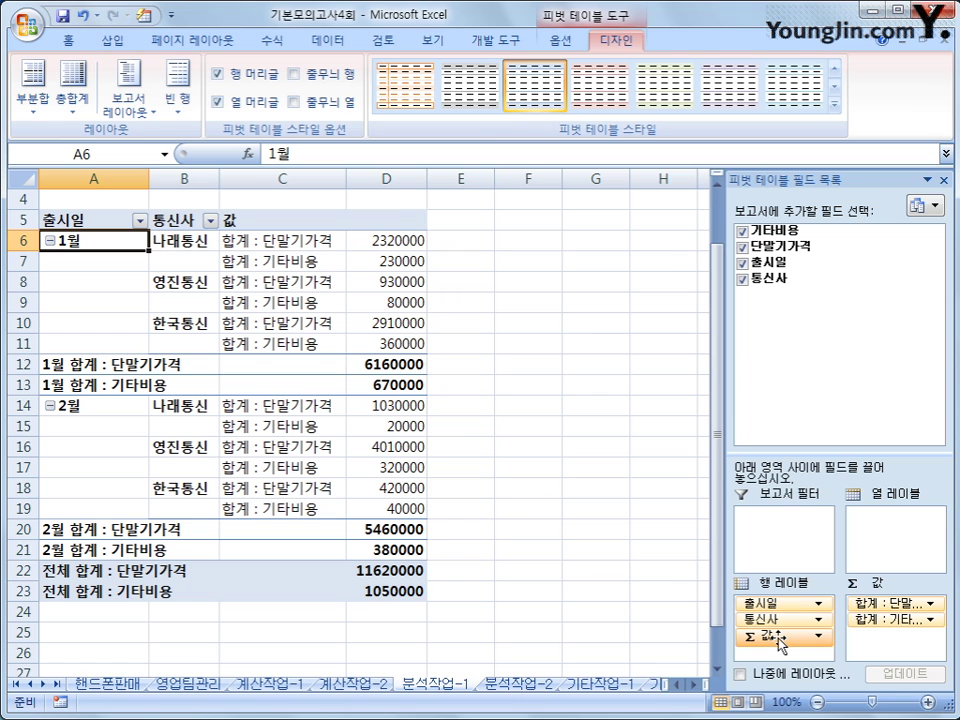
drag(414, 240, 425, 591)
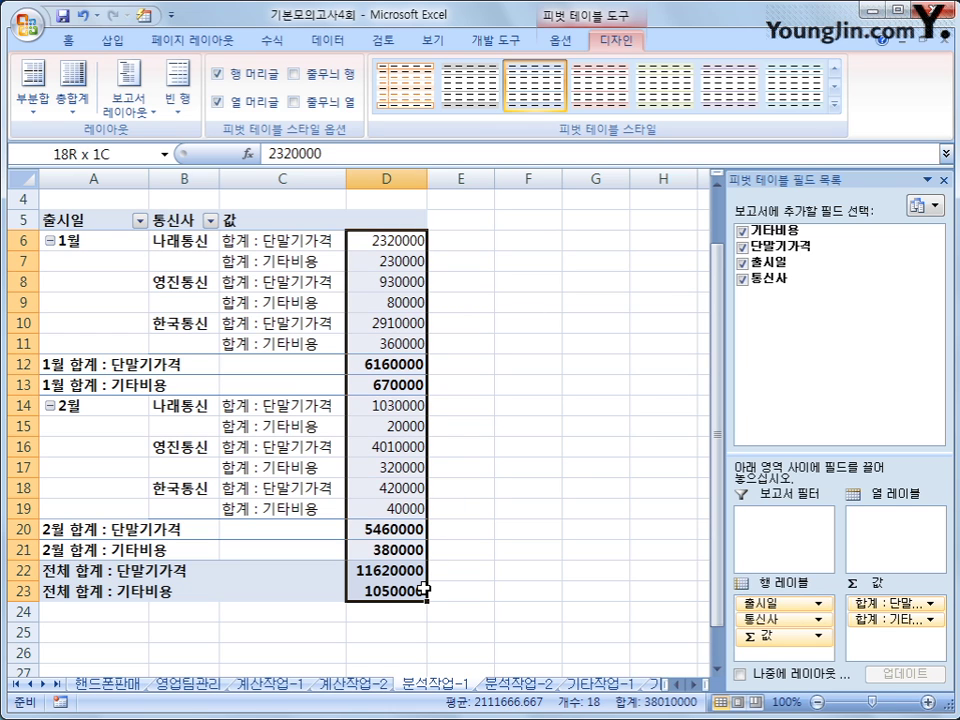
right_click(391, 262)
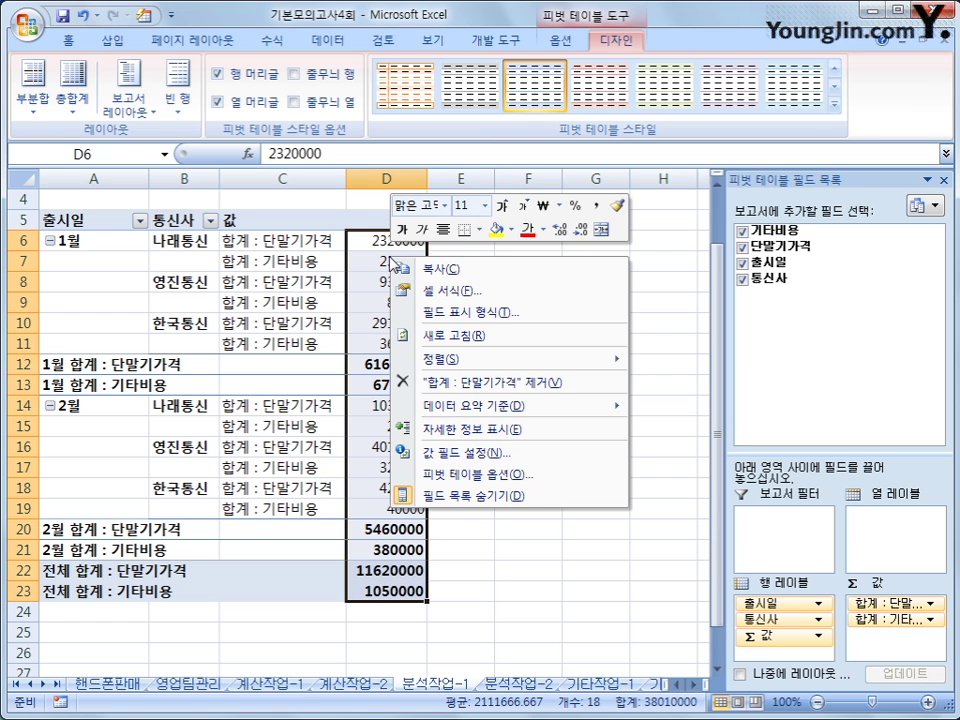
click(596, 206)
click(553, 549)
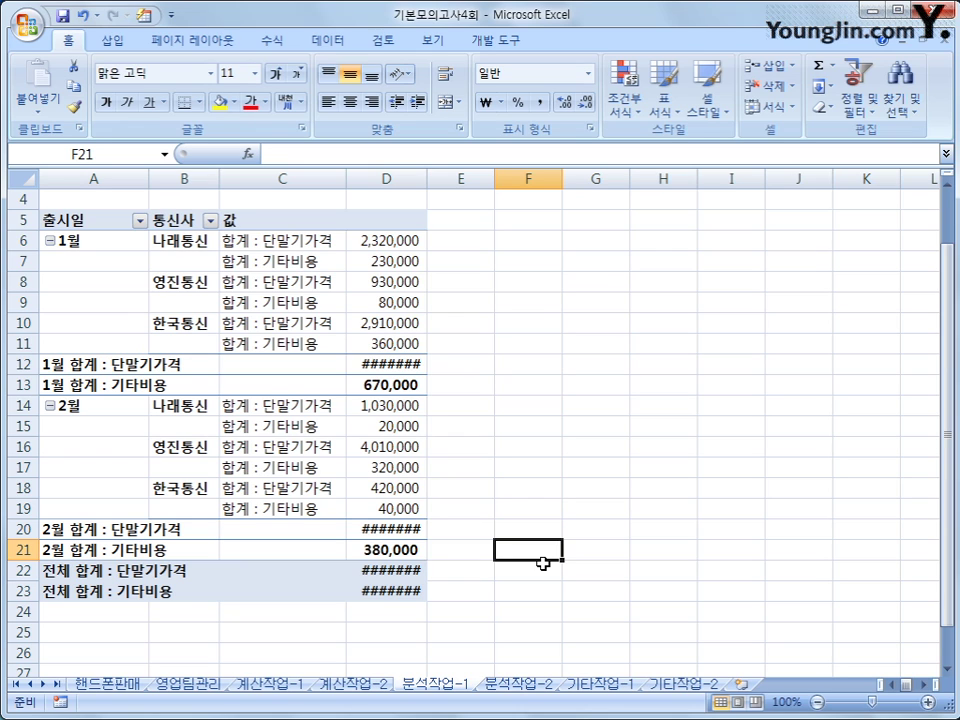
double_click(425, 177)
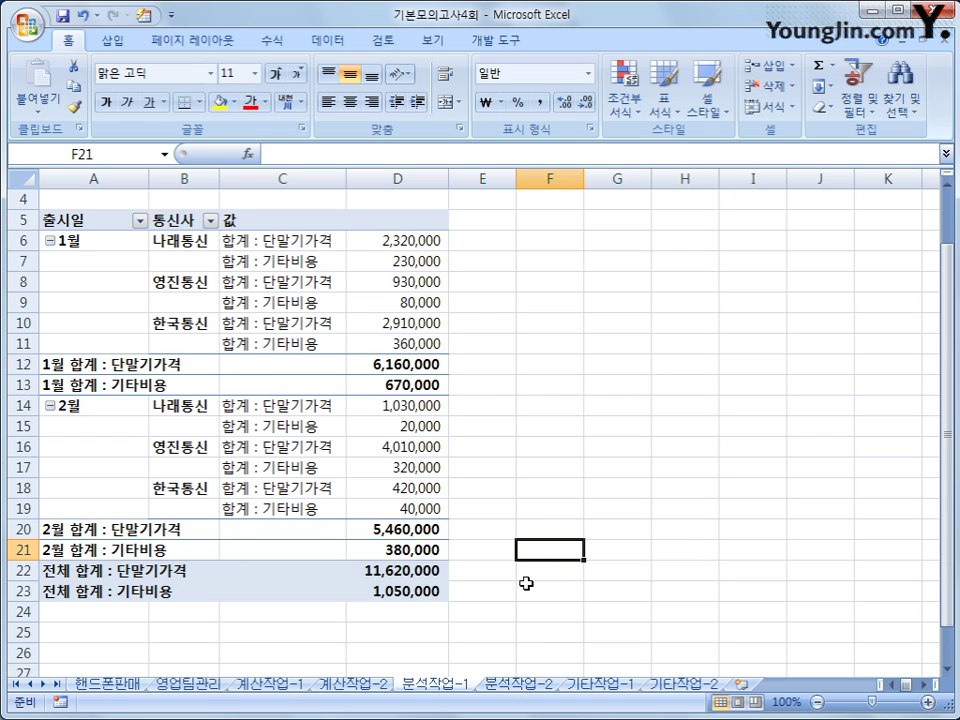
Step: On sheet 분석작업-2, start recording a macro named 포인트 stored in the current workbook
click(522, 684)
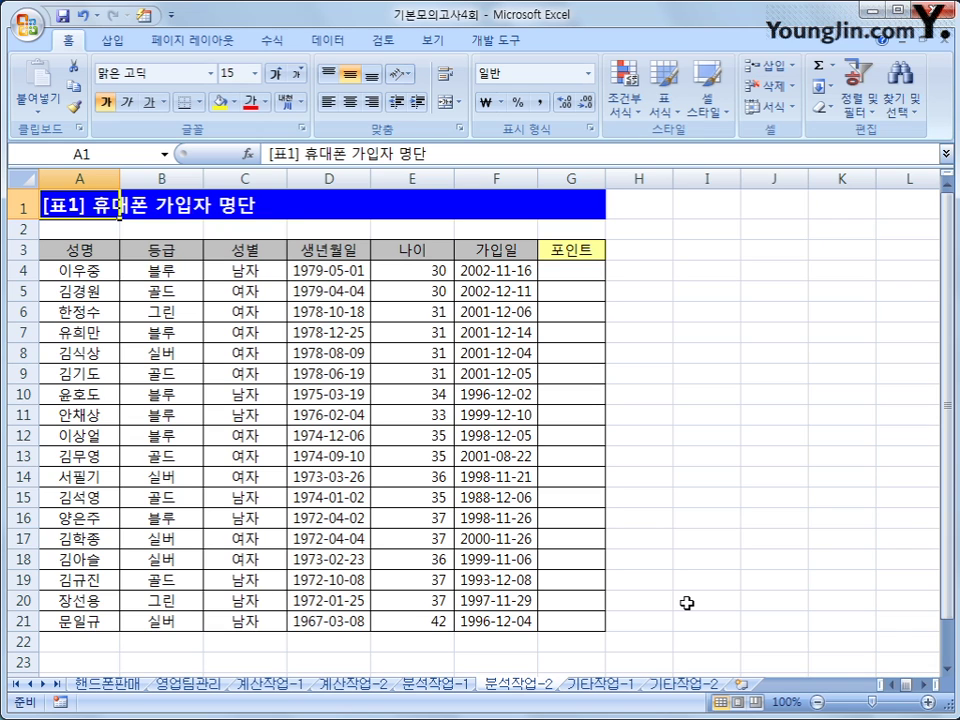
click(690, 228)
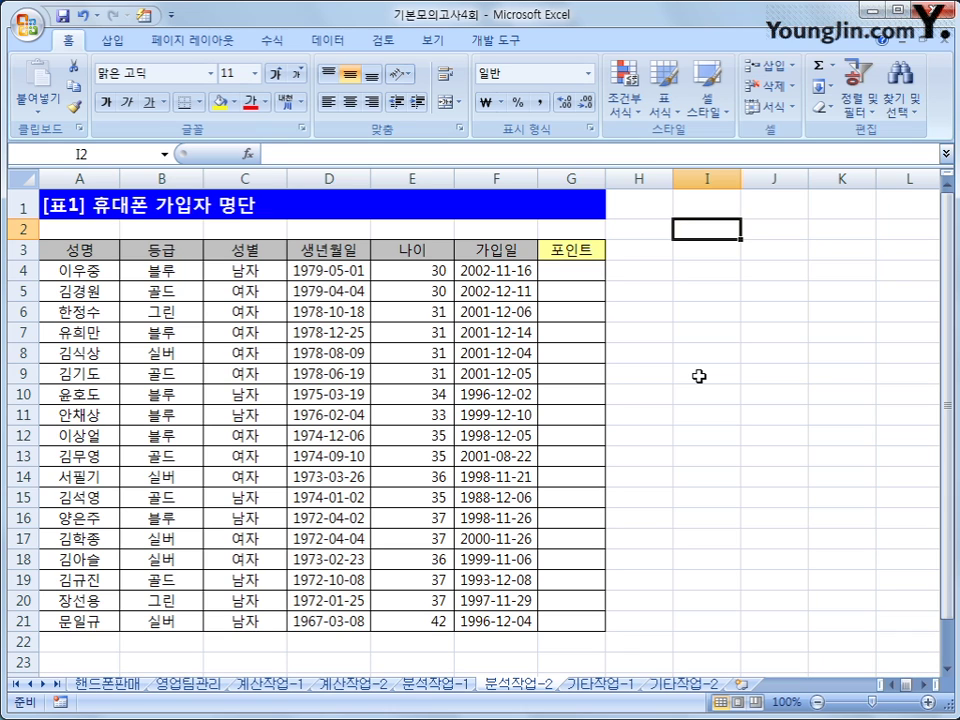
click(496, 40)
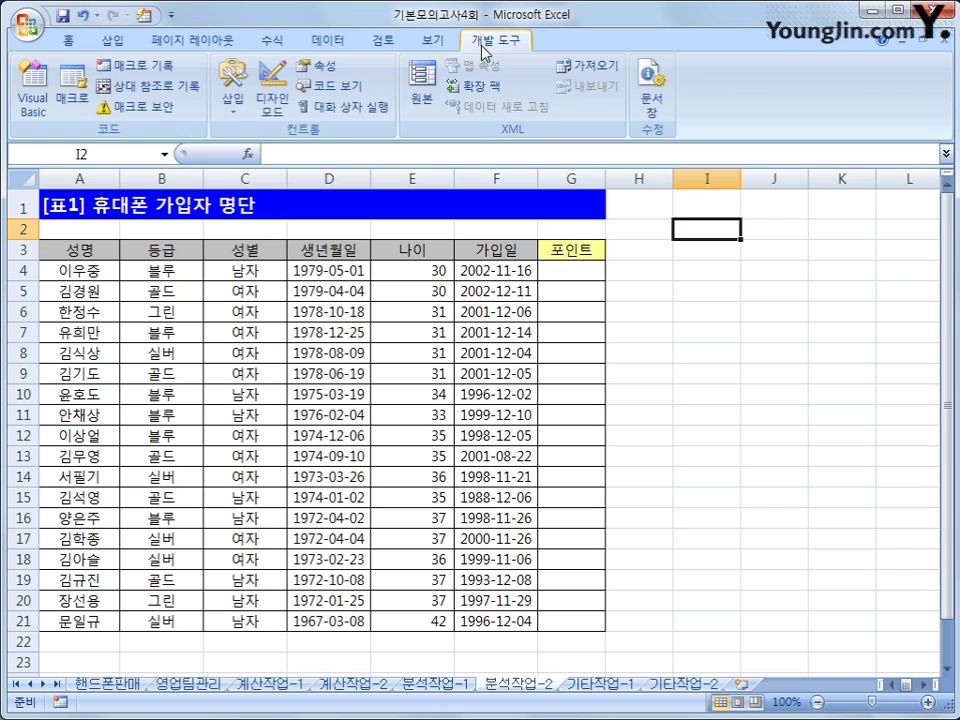
click(130, 65)
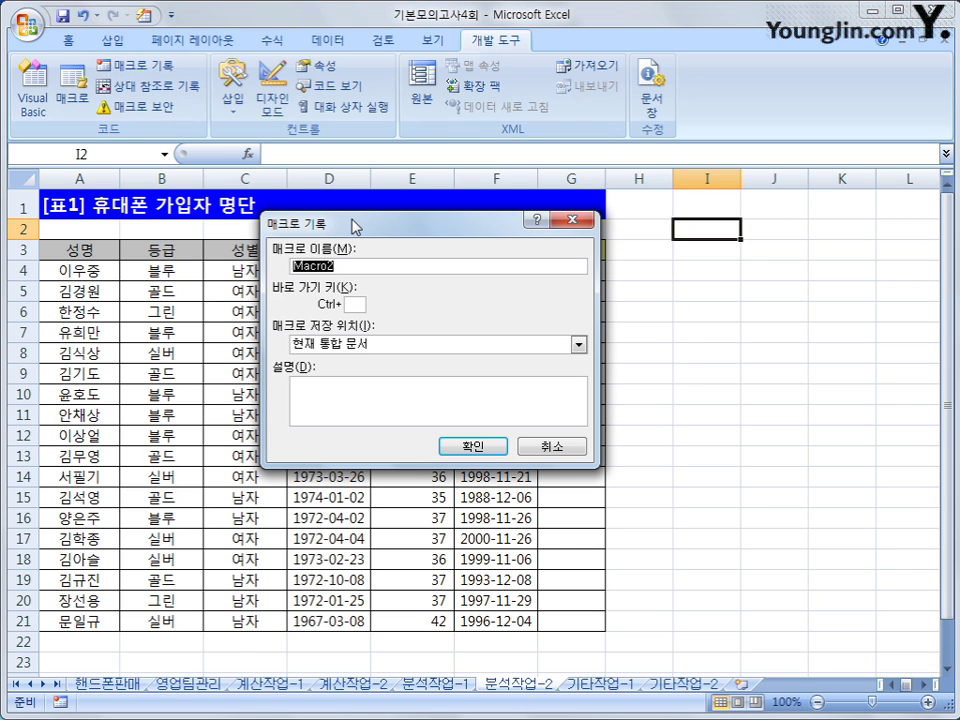
text(포인트)
click(466, 447)
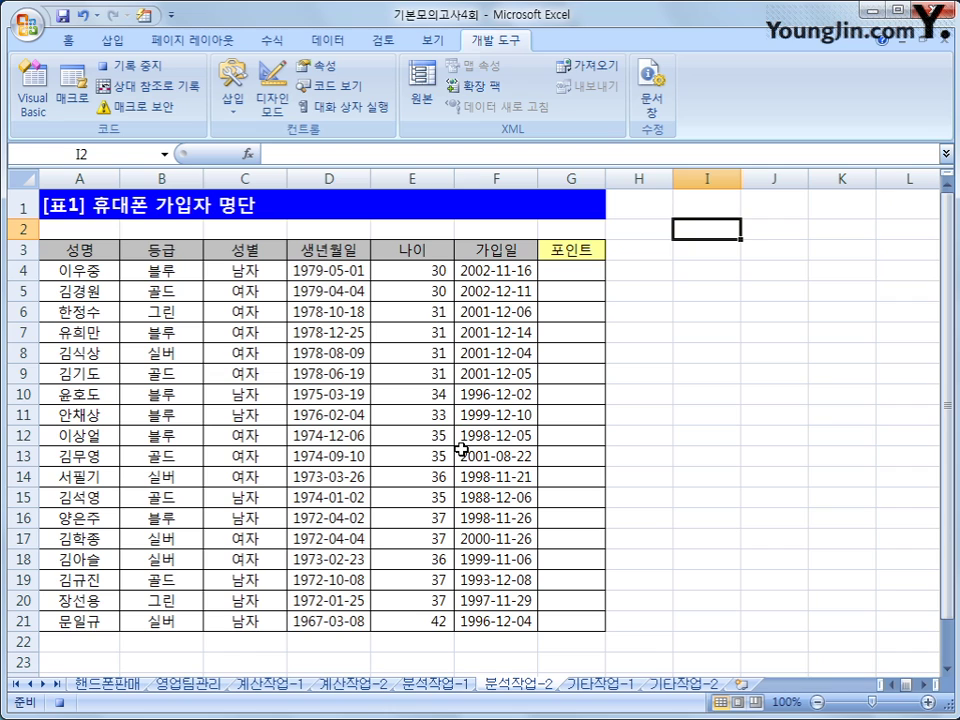
Step: Enter the formula =IF(B4="골드",1000,IF(B4="실버",500,200)) in cell G4 of the 포인트 column
click(586, 271)
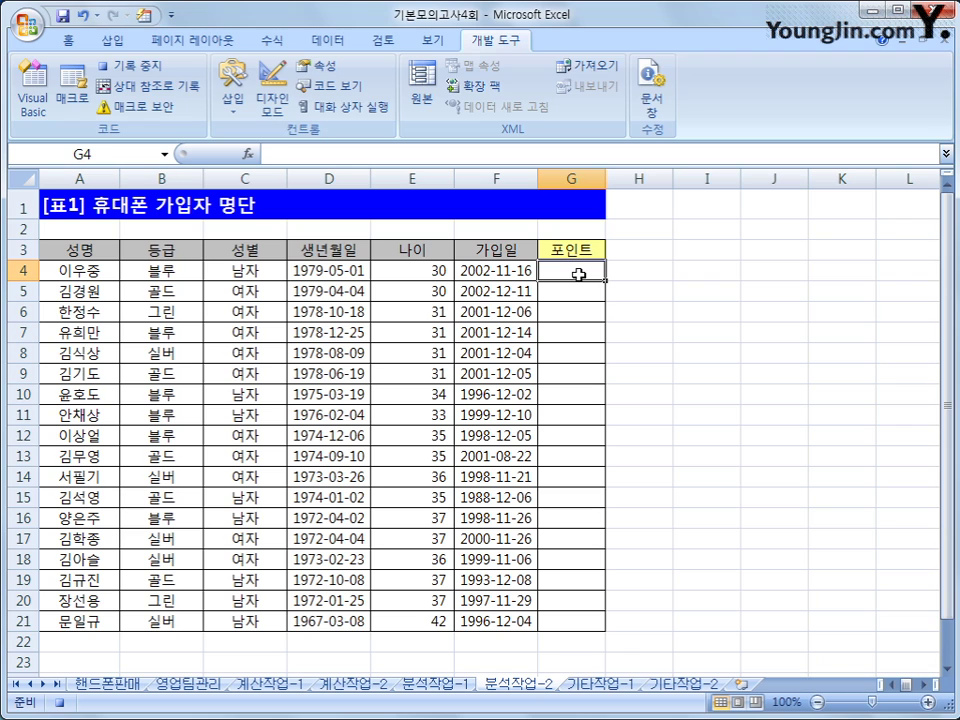
text(=)
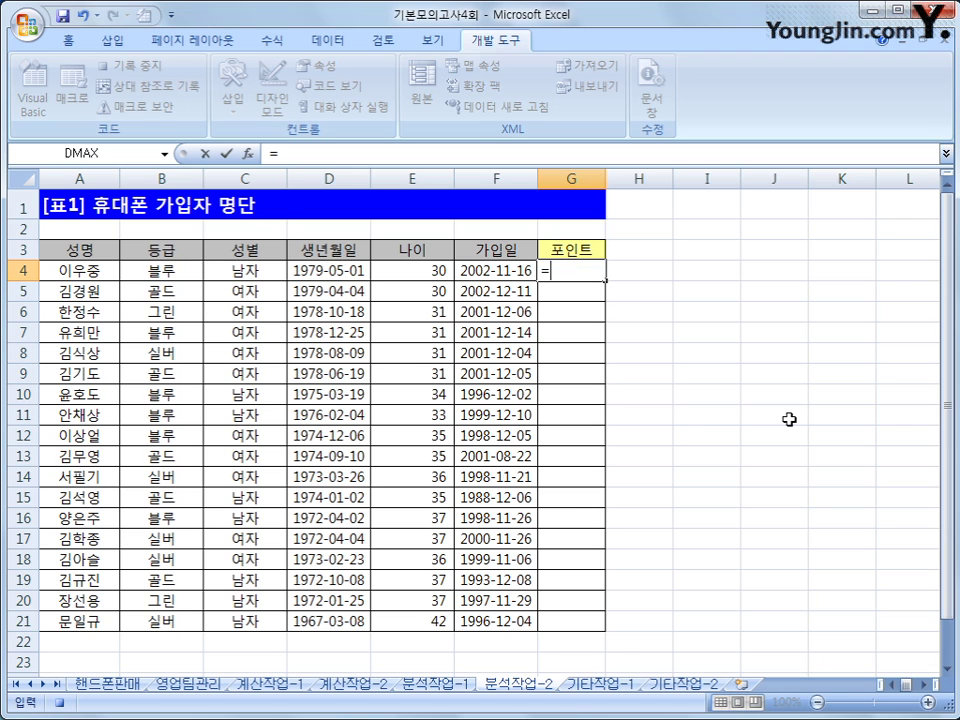
text(if()
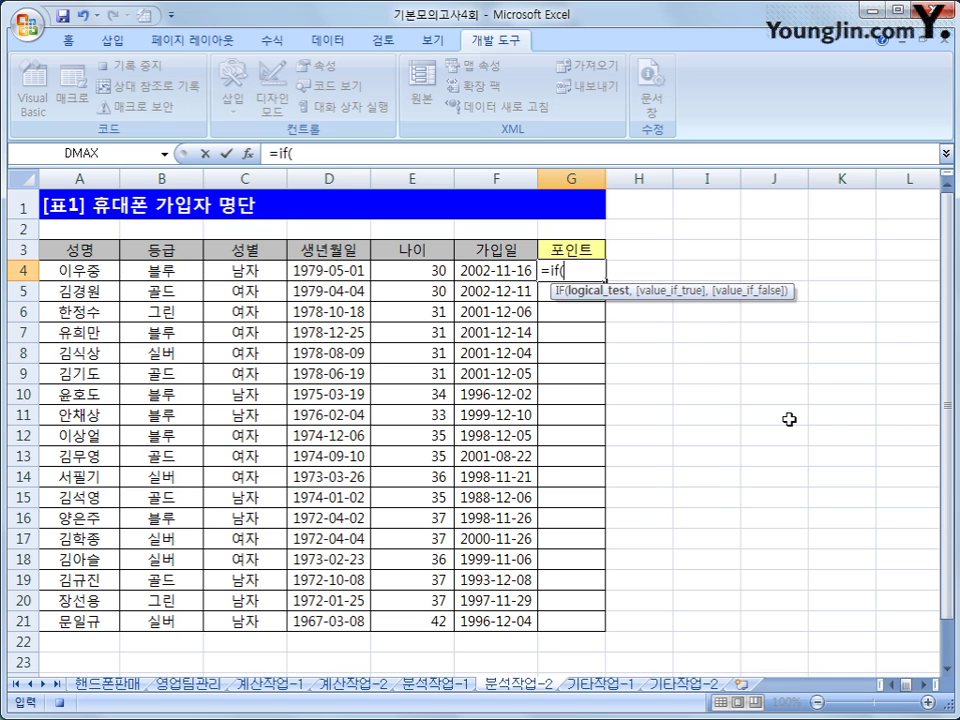
click(183, 272)
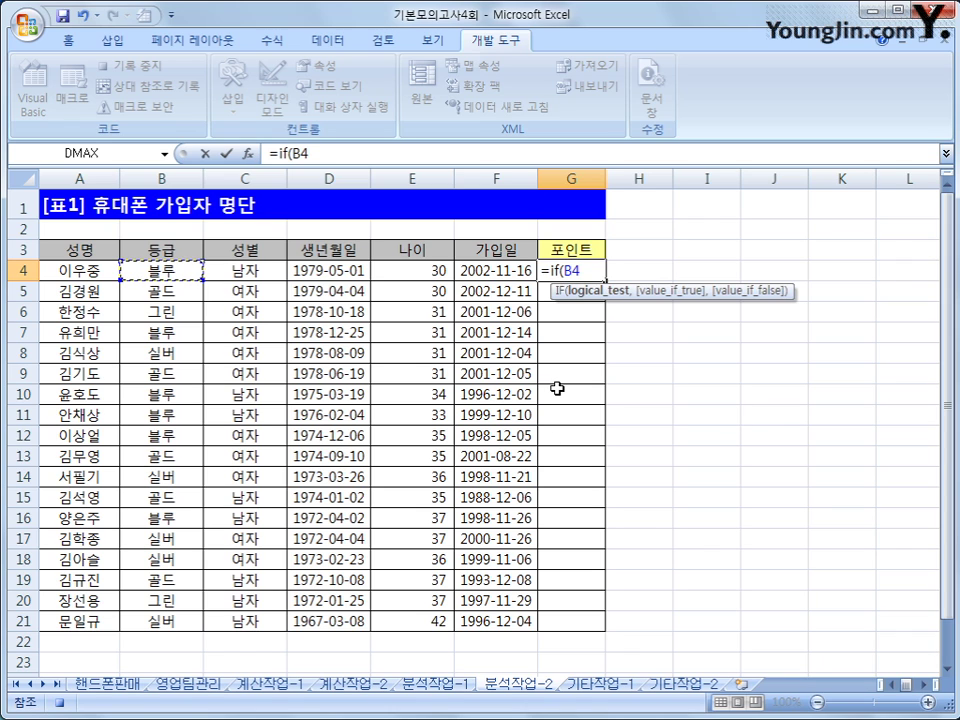
text(="골드)
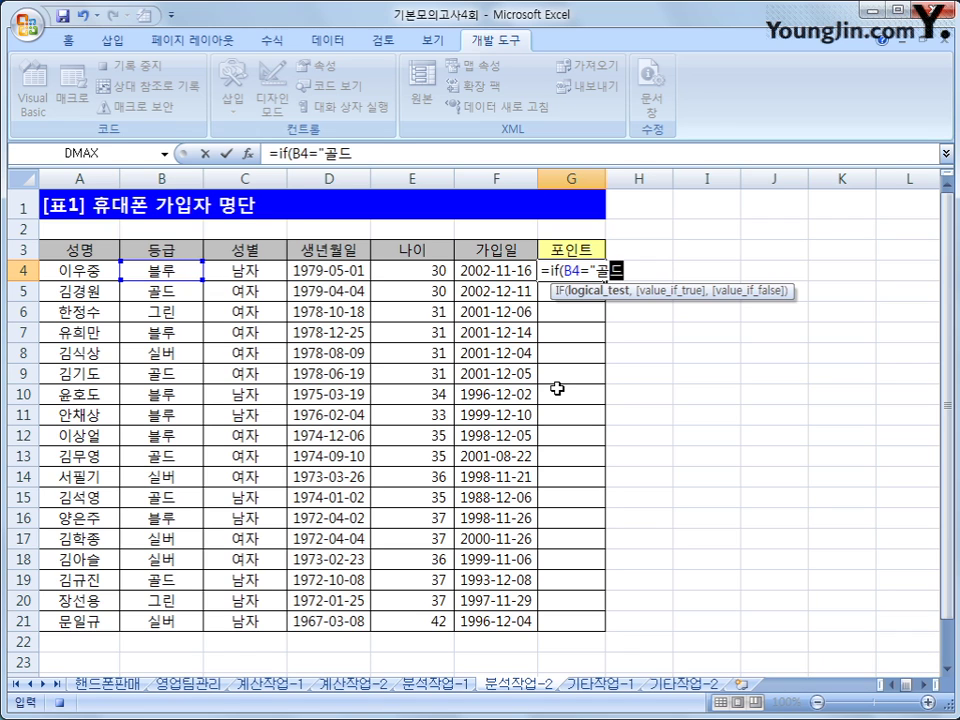
text(",1)
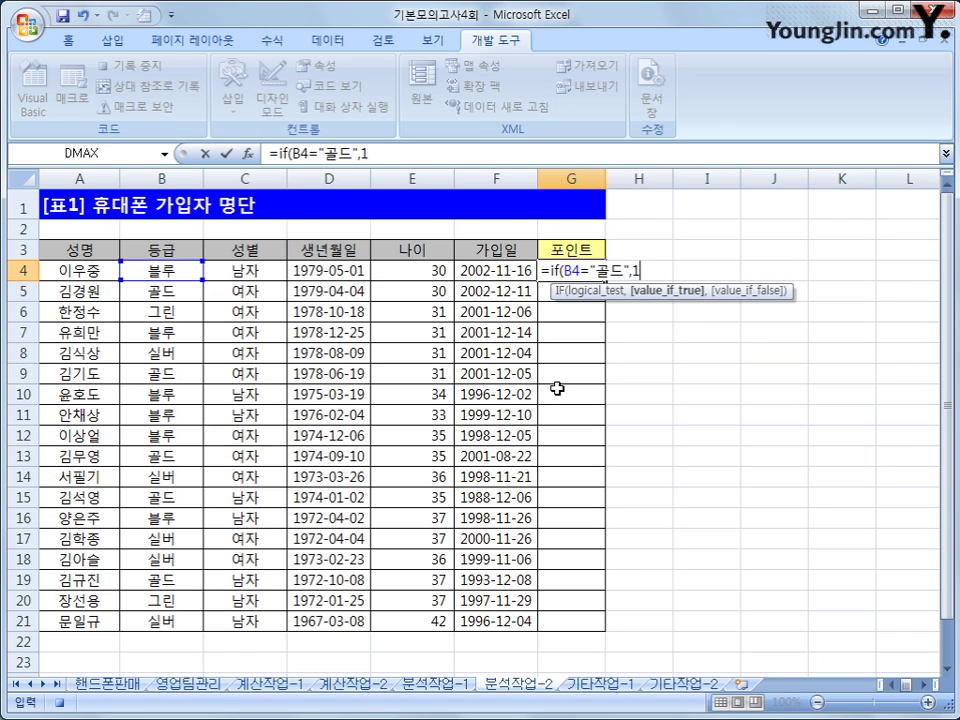
text(000,)
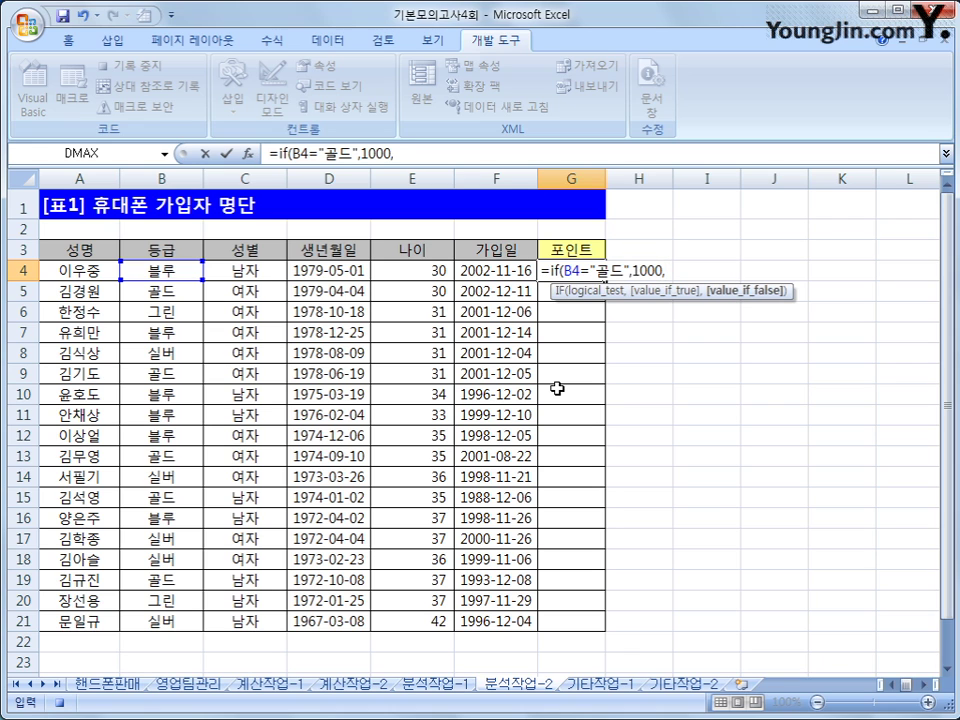
text(if()
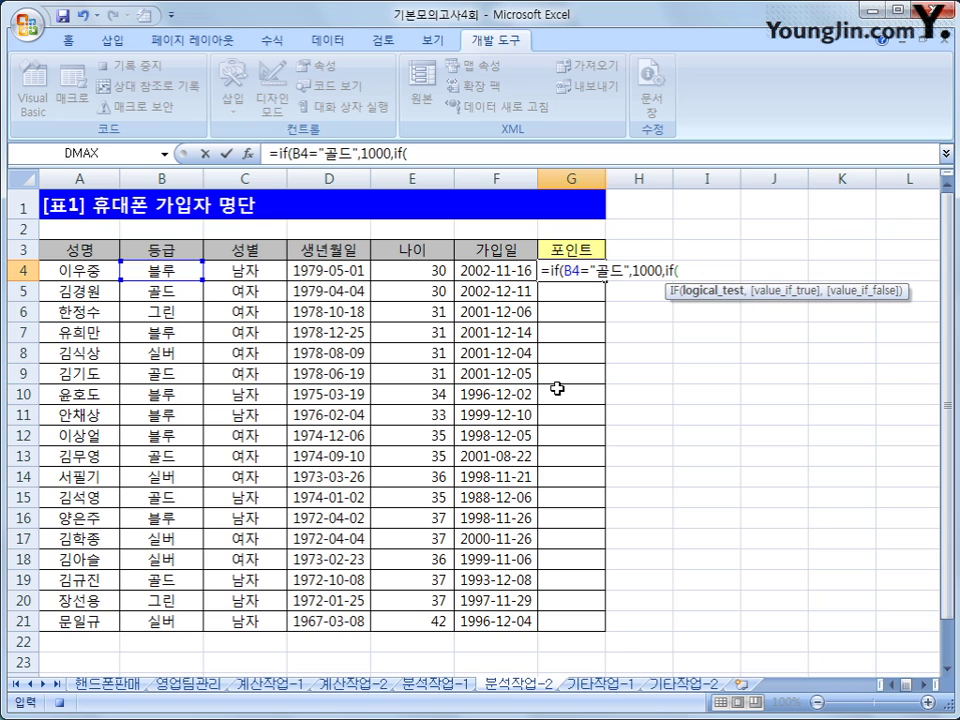
click(176, 273)
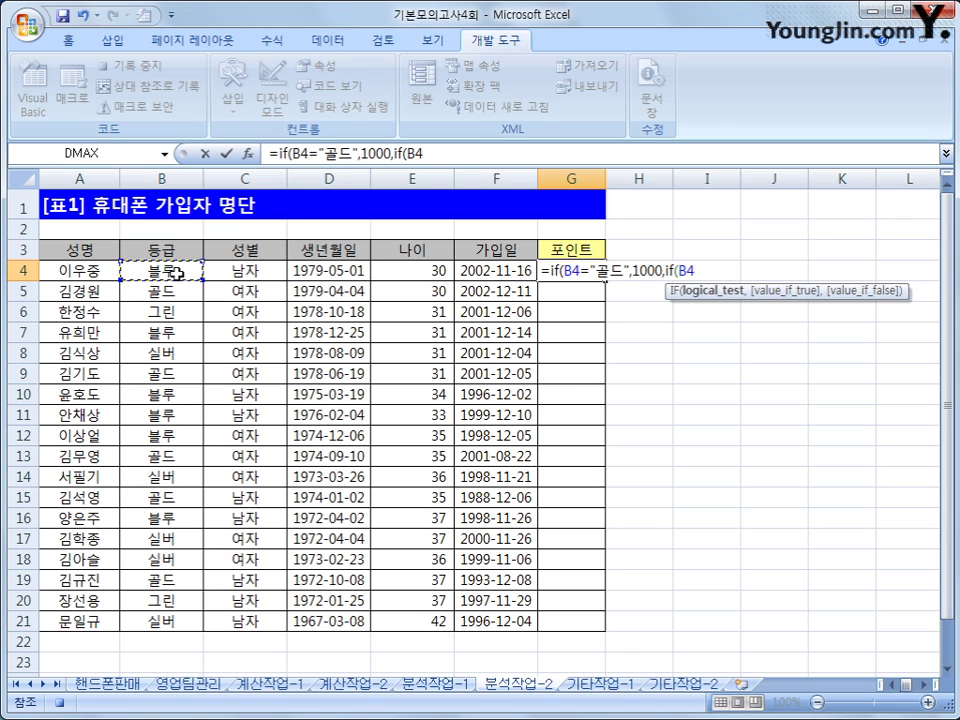
text(="실버",)
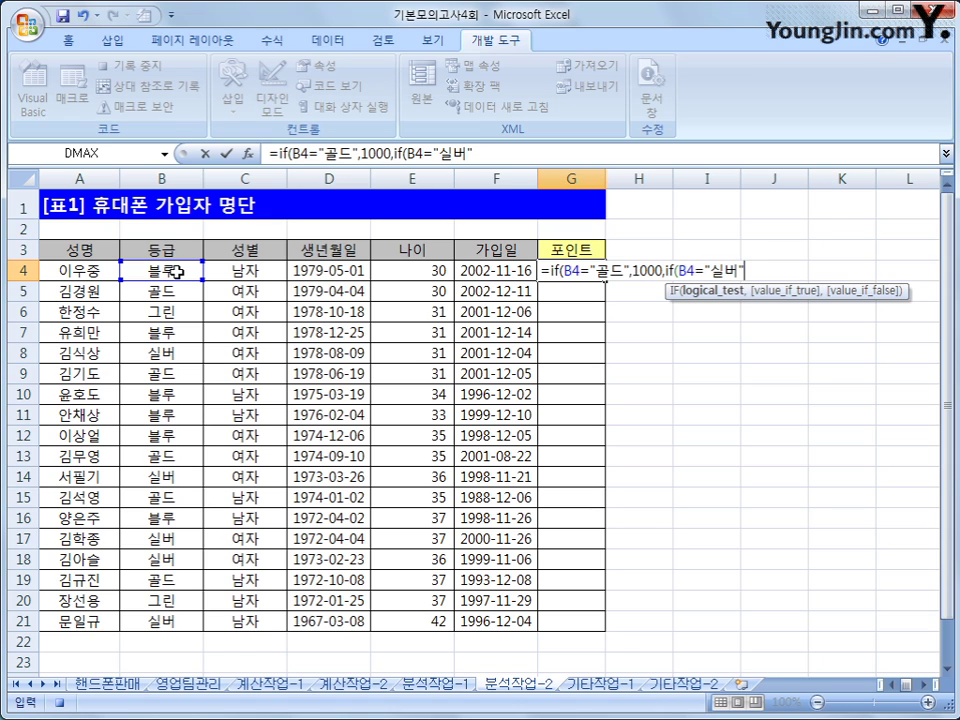
text(500,)
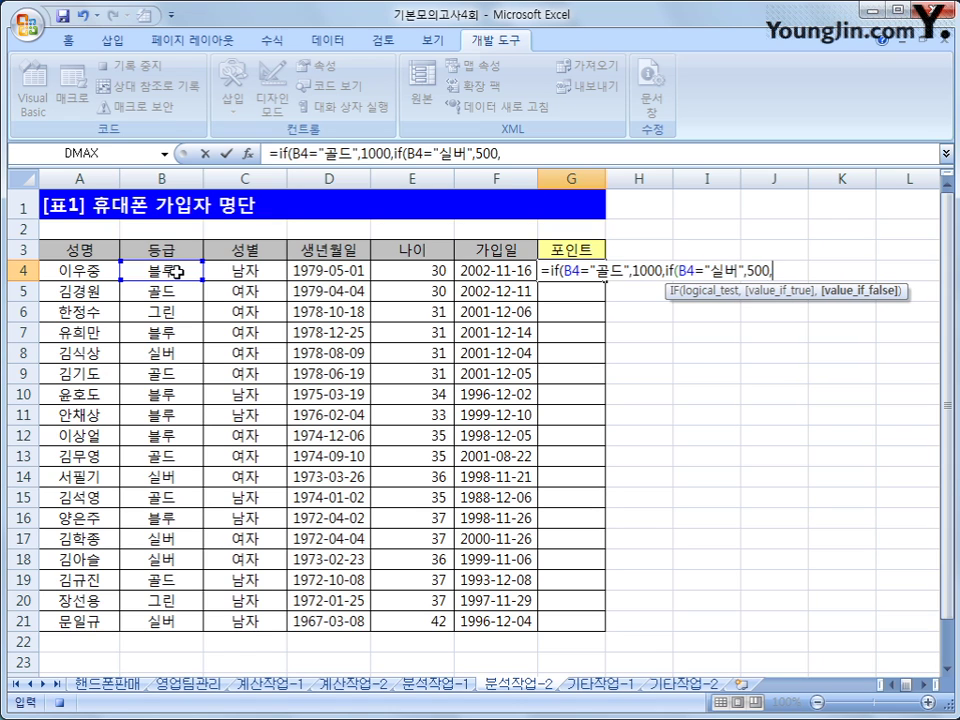
text(200)))
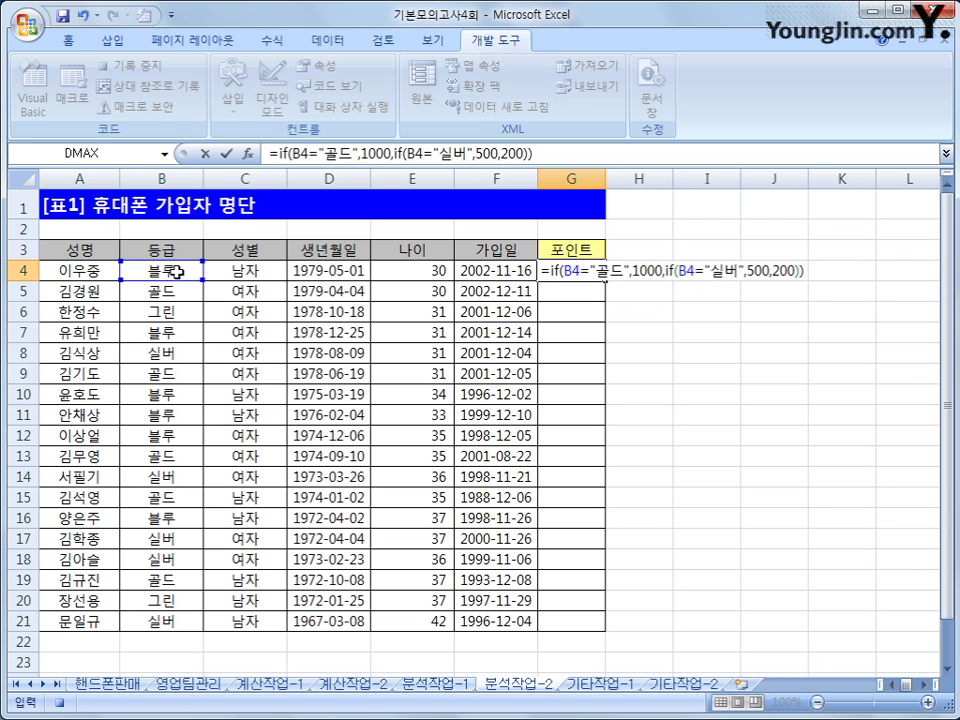
key(Return)
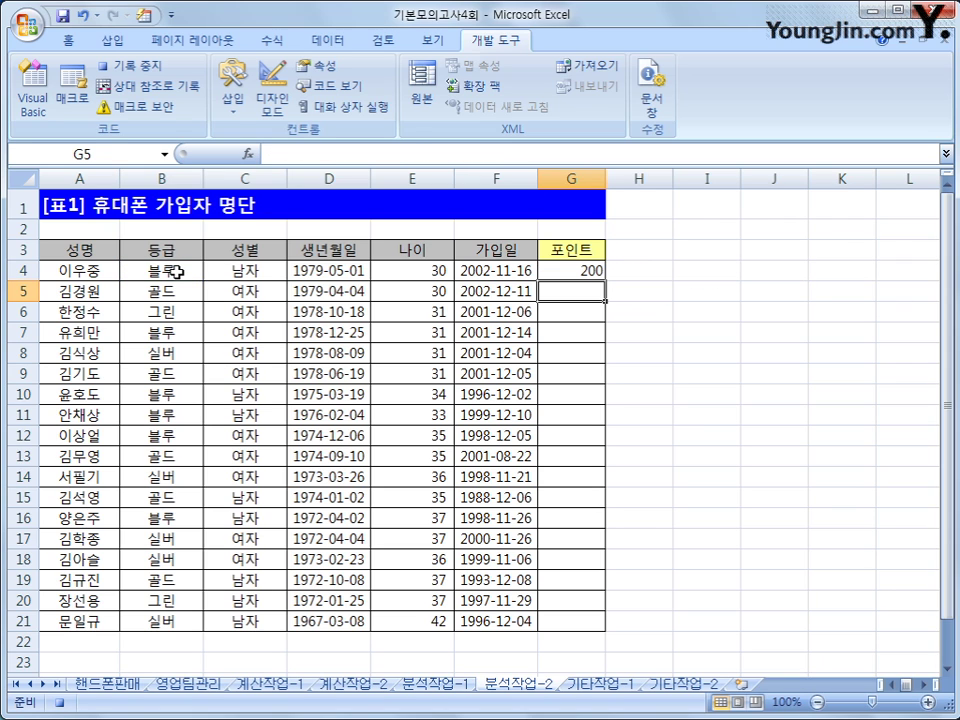
Step: Fill the G4 formula down through G21 and stop recording the macro
click(568, 270)
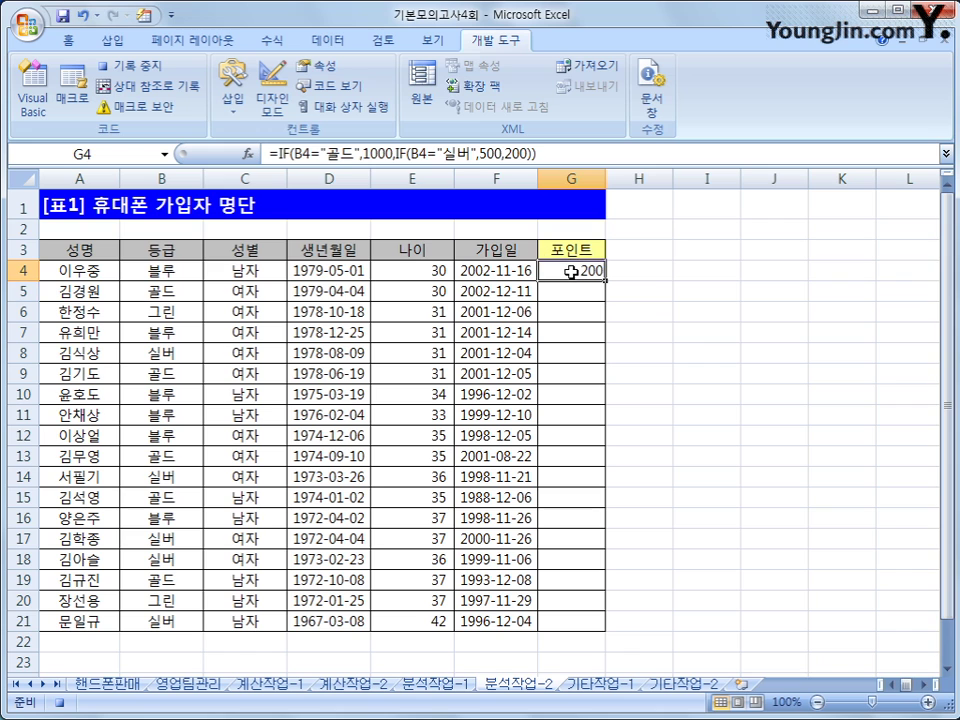
drag(603, 283, 598, 630)
click(596, 622)
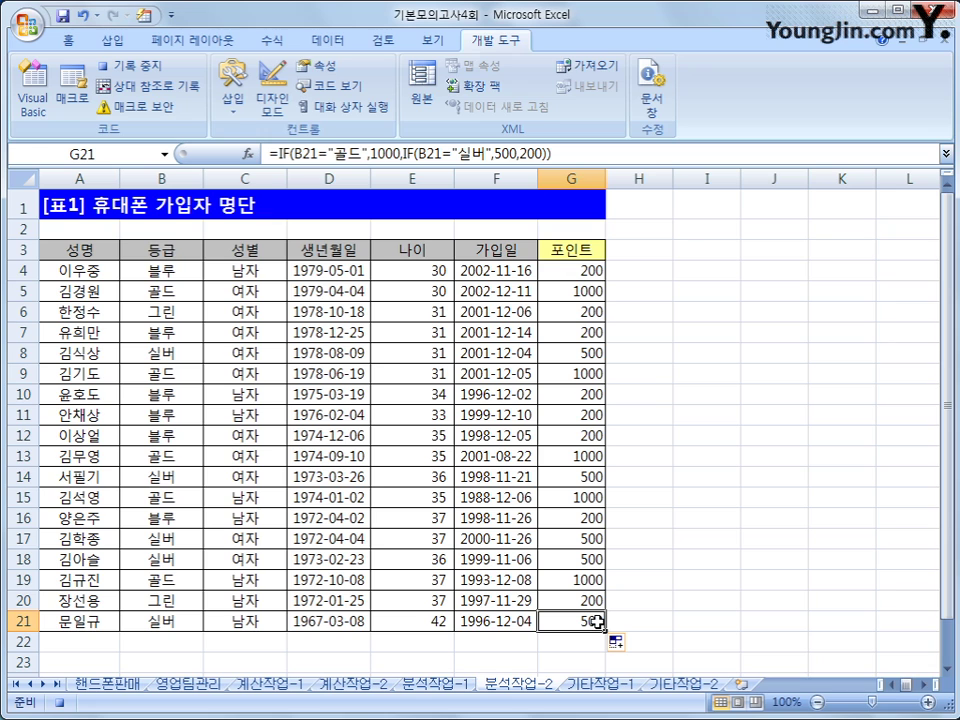
click(148, 66)
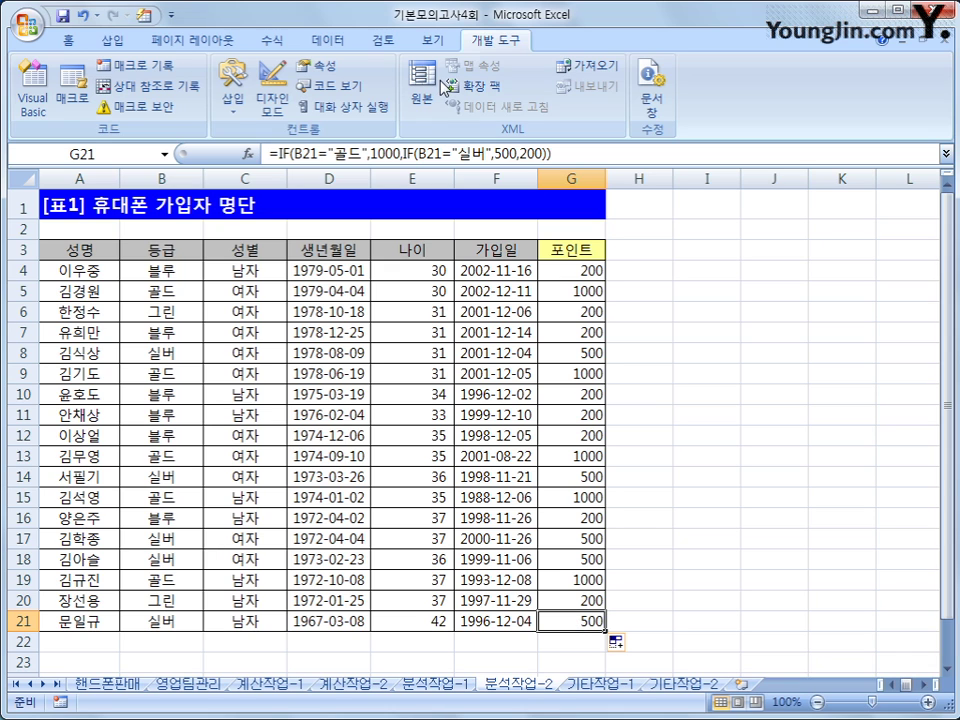
Step: Insert a form control button covering F1:G2 and assign the 포인트 macro to it
click(238, 108)
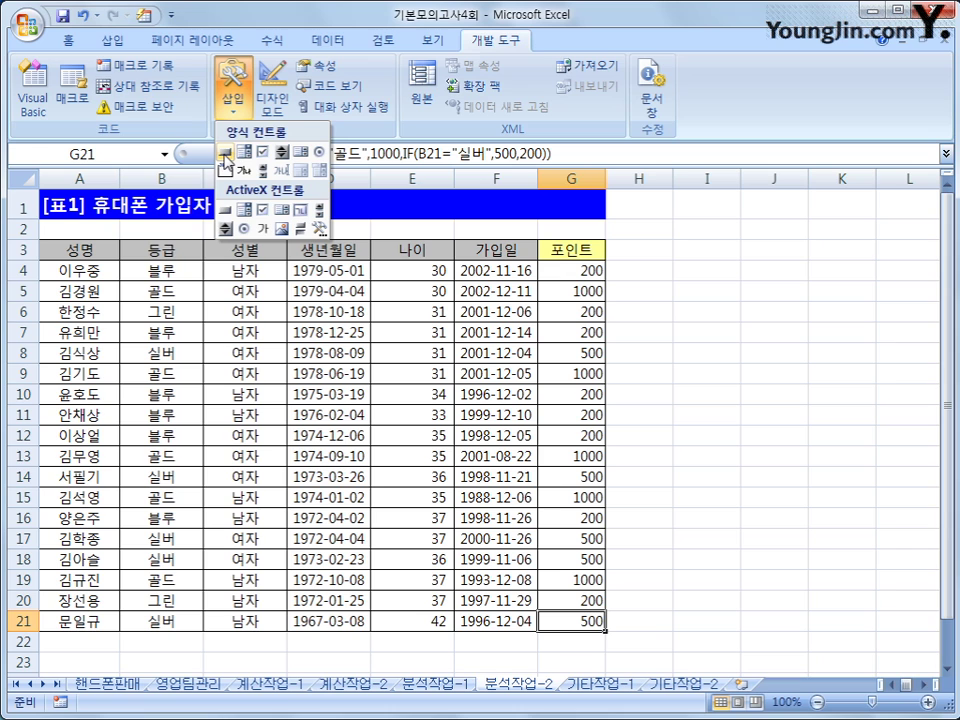
click(224, 152)
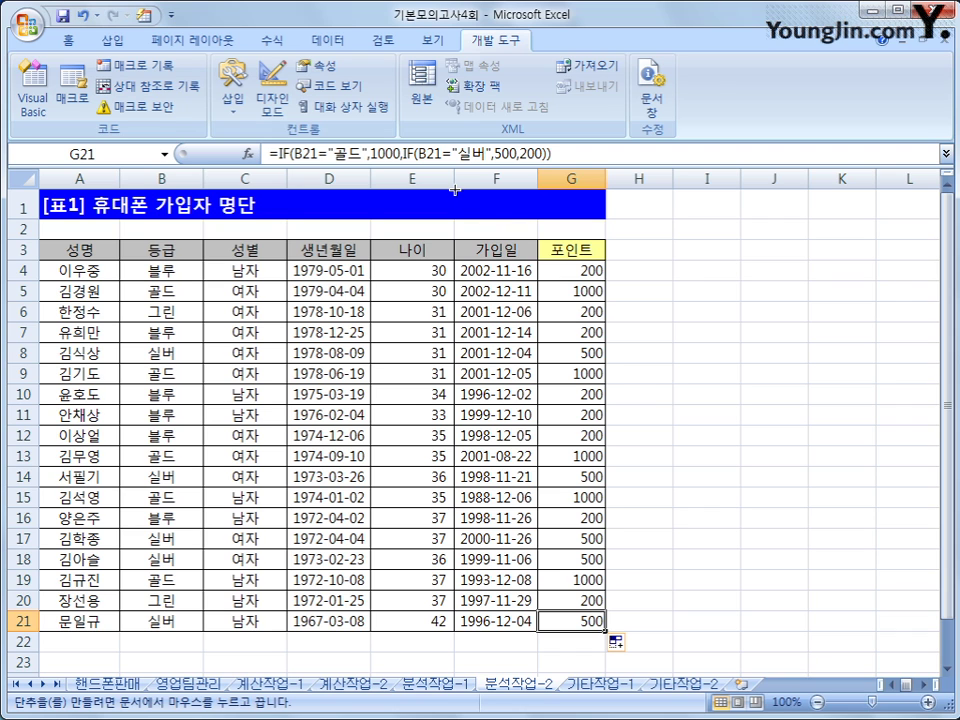
mouse_move(455, 189)
mouse_down()
mouse_move(454, 198)
mouse_move(591, 232)
mouse_up()
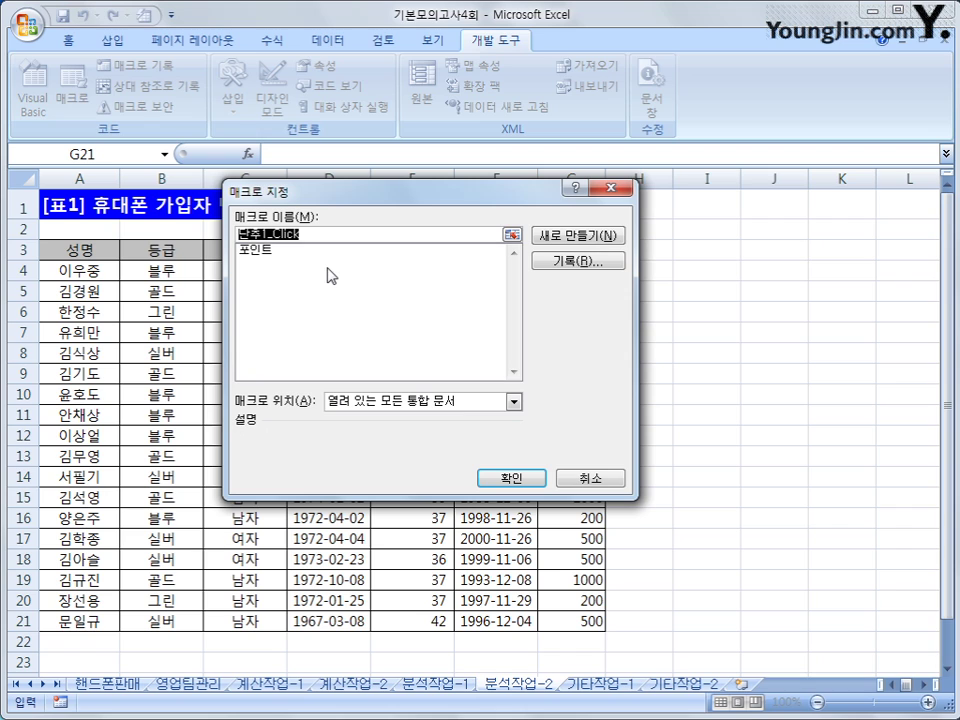
click(262, 252)
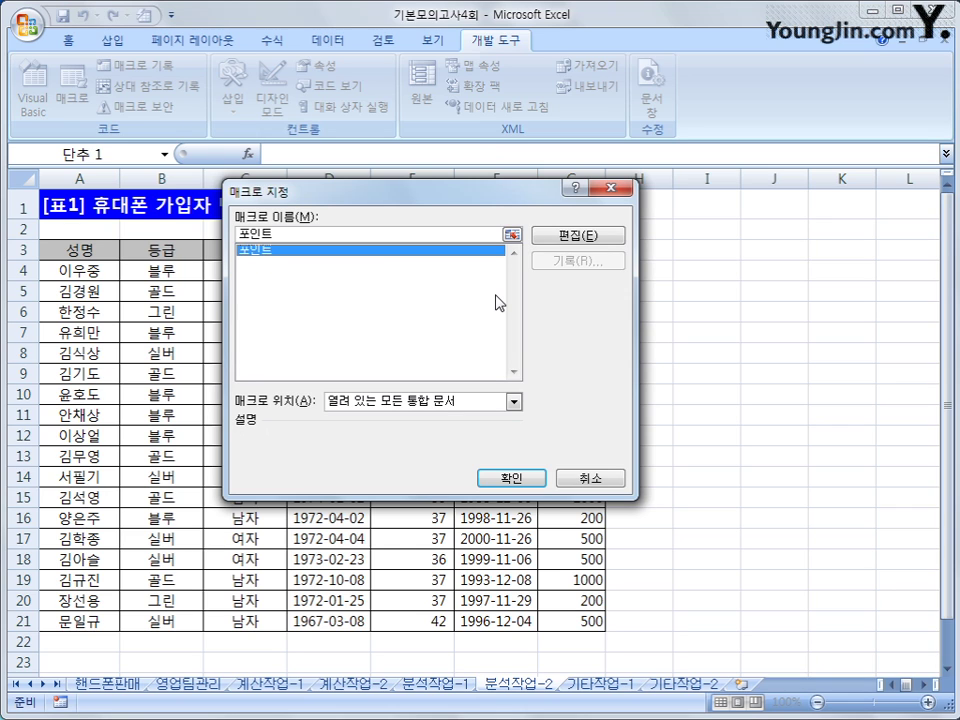
click(513, 478)
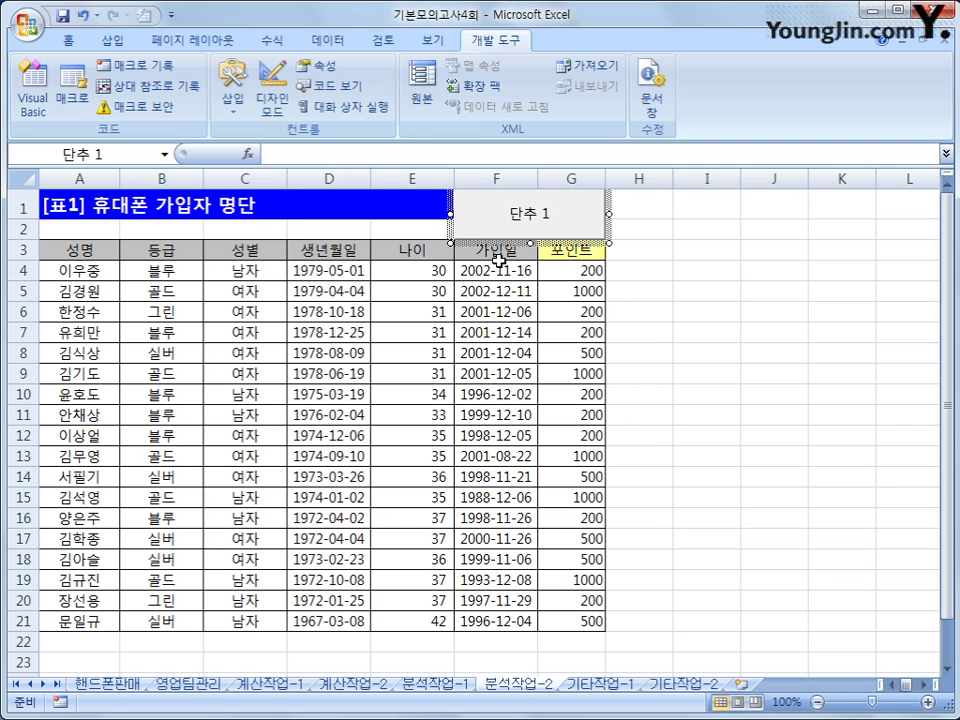
Step: Change the caption of the button over F1:G2 to 포인트 and deselect it
click(551, 212)
drag(551, 212, 513, 212)
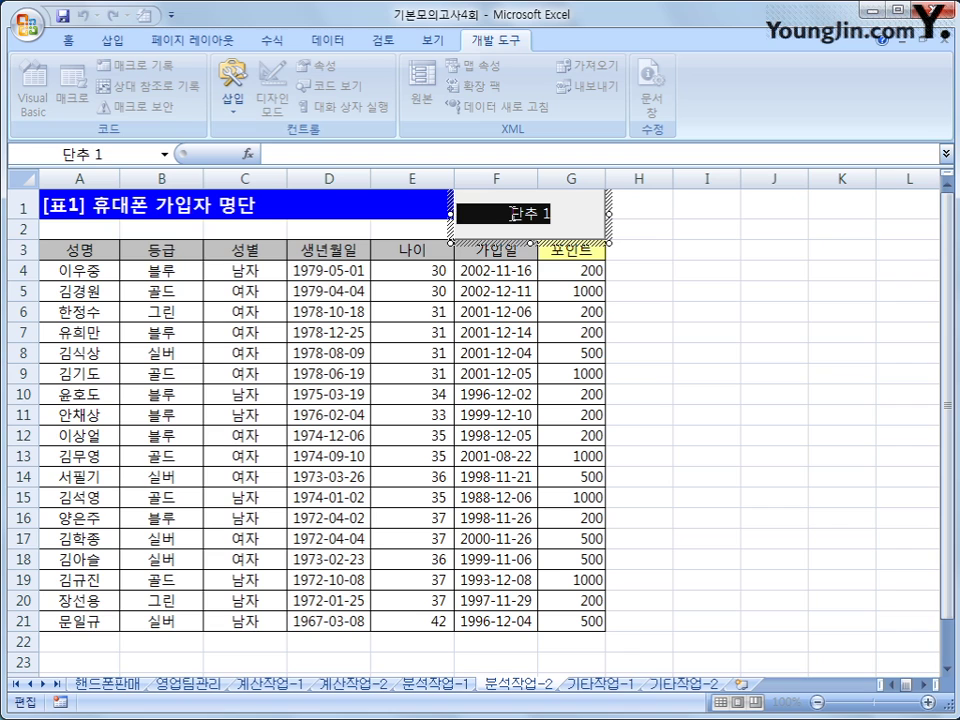
text(포인트)
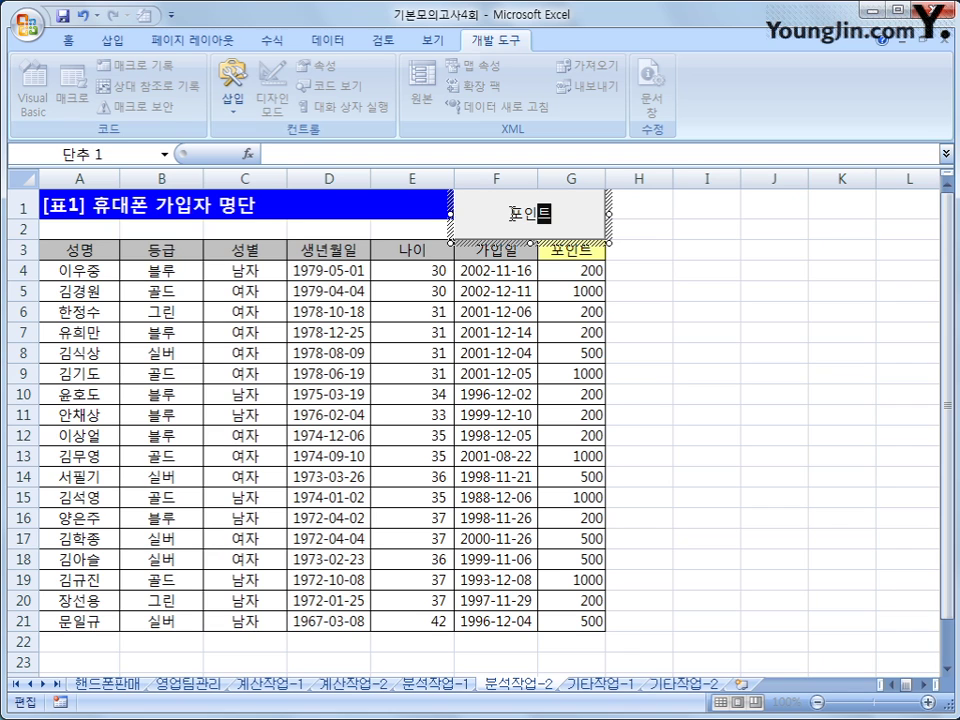
click(729, 296)
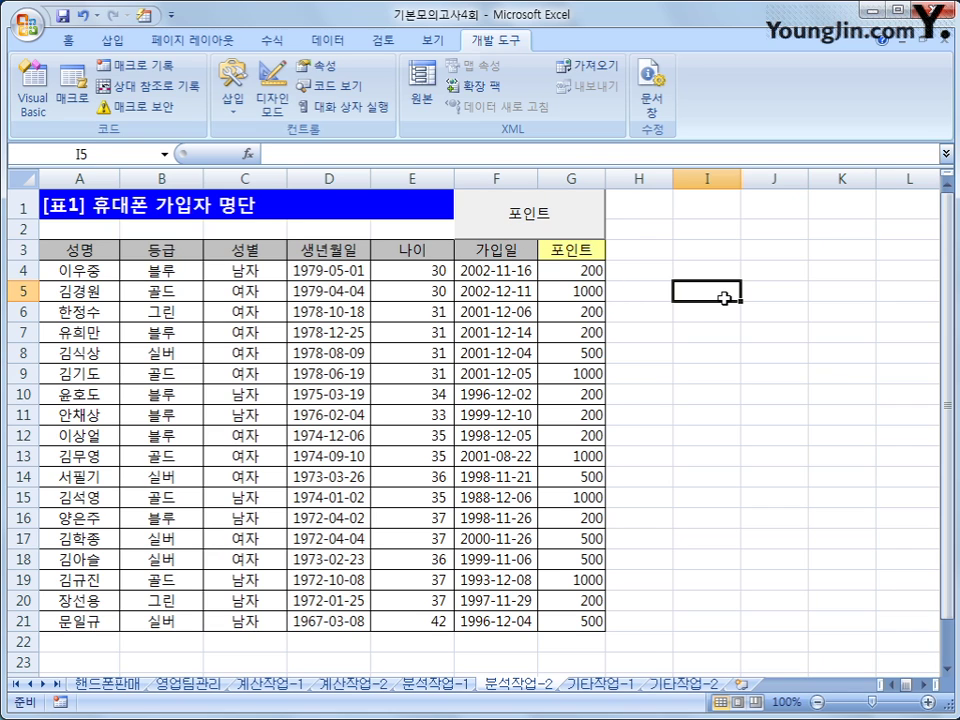
Step: Clear the values in G4:G21 and run the 포인트 macro from its button to refill the column
drag(591, 278, 581, 620)
key(Delete)
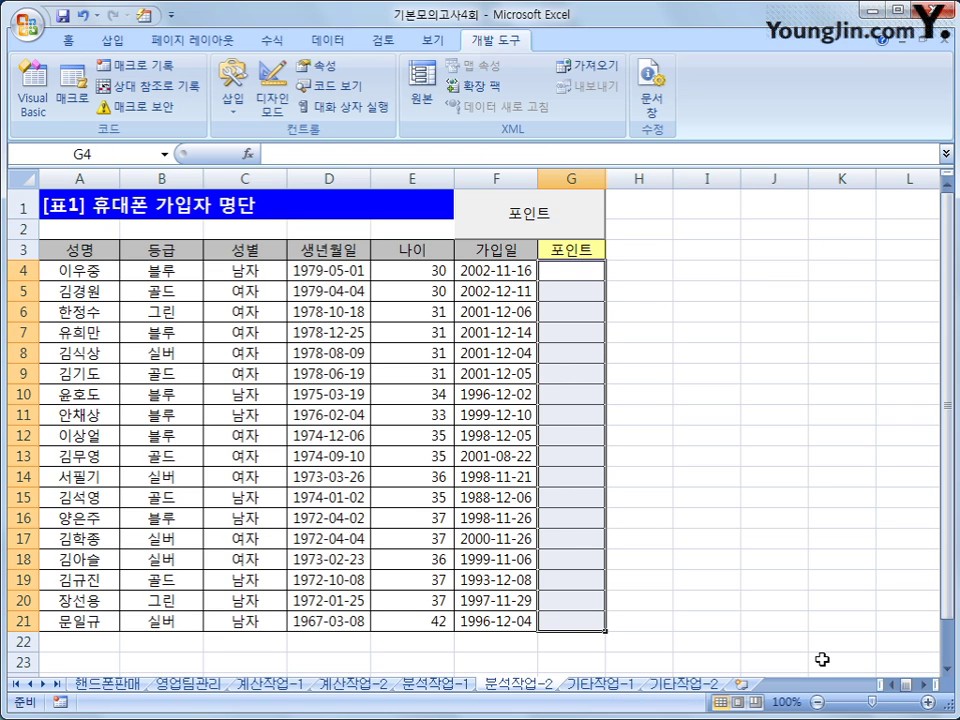
click(768, 559)
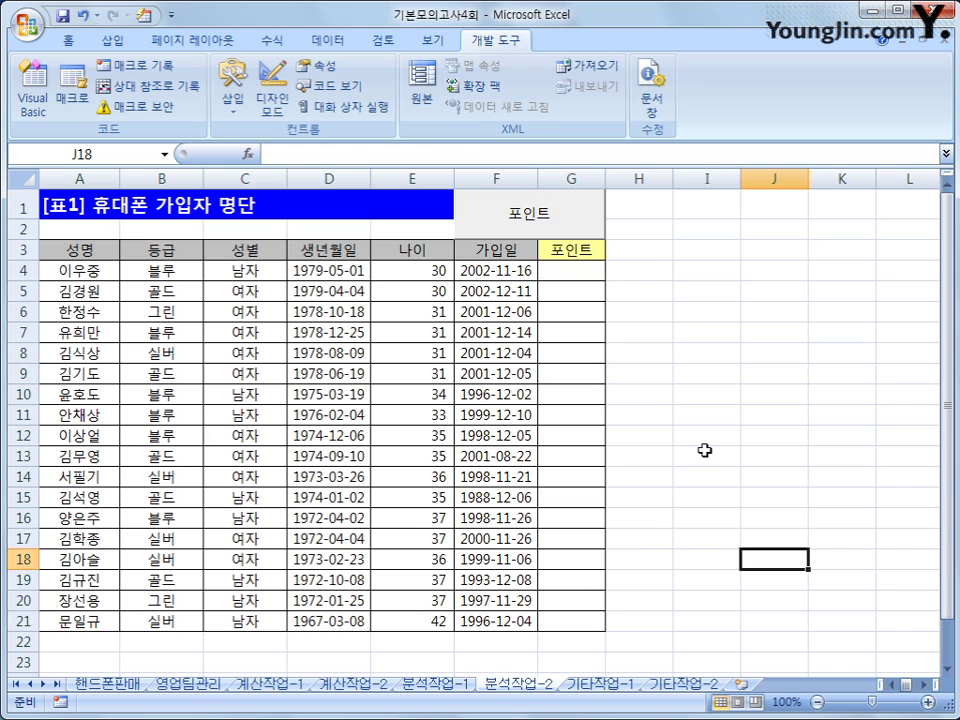
click(580, 215)
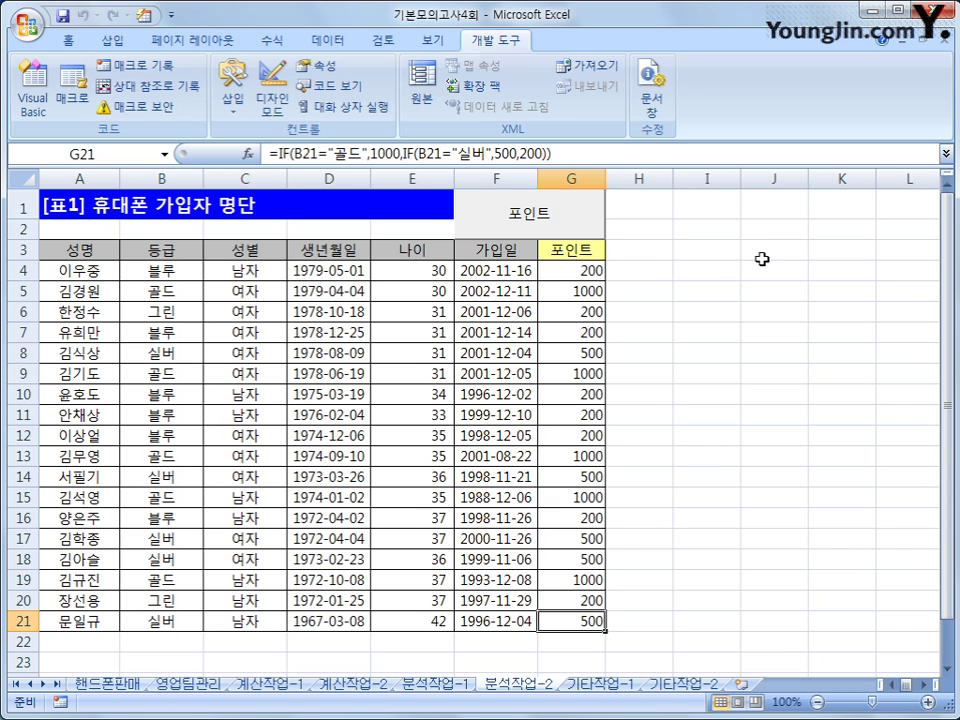
click(689, 371)
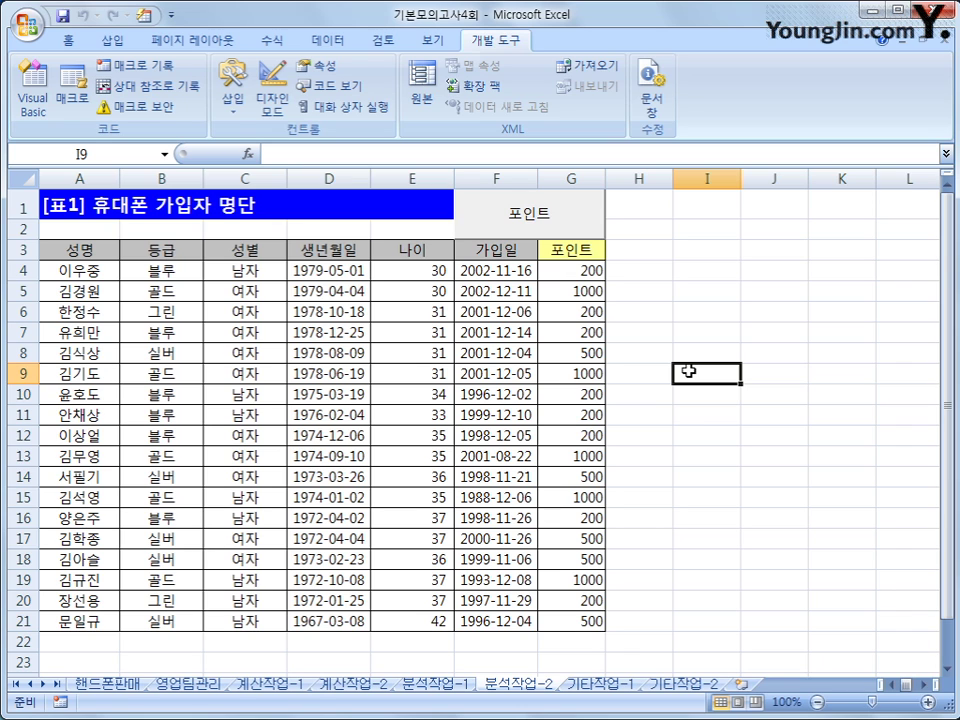
Step: On the 기타작업-1 sheet, change the 증감 series of the chart to a line with markers
click(600, 692)
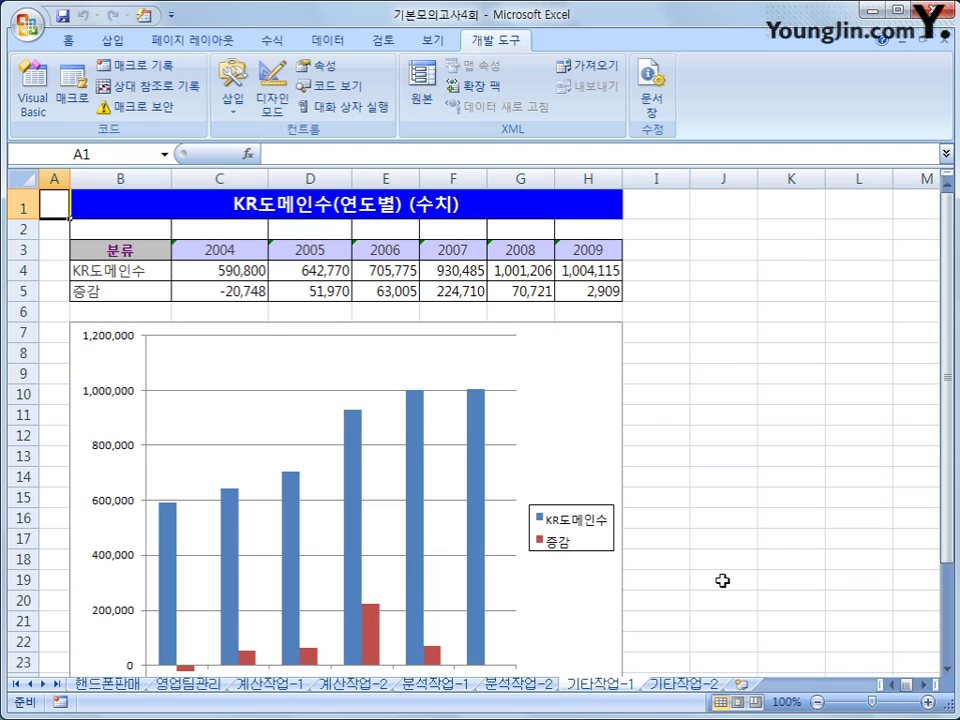
click(762, 558)
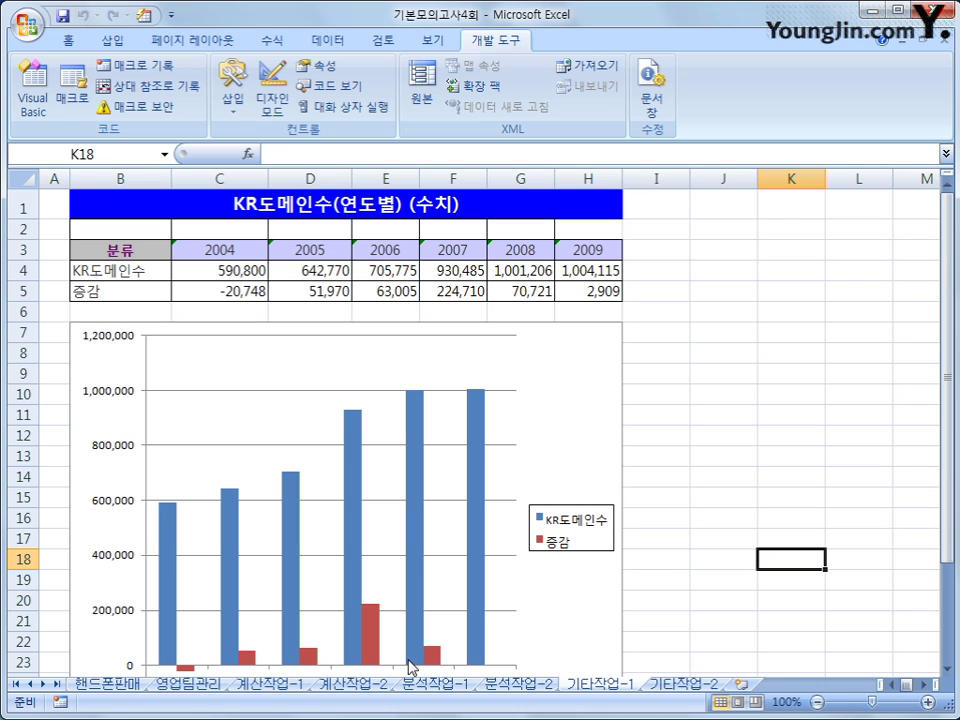
click(380, 628)
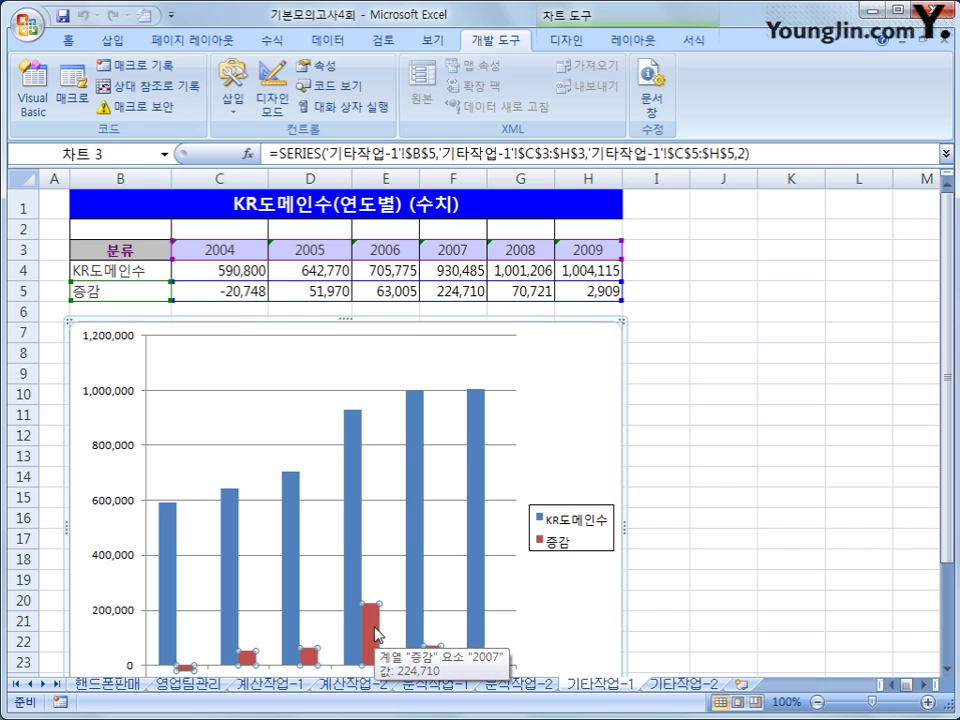
right_click(377, 618)
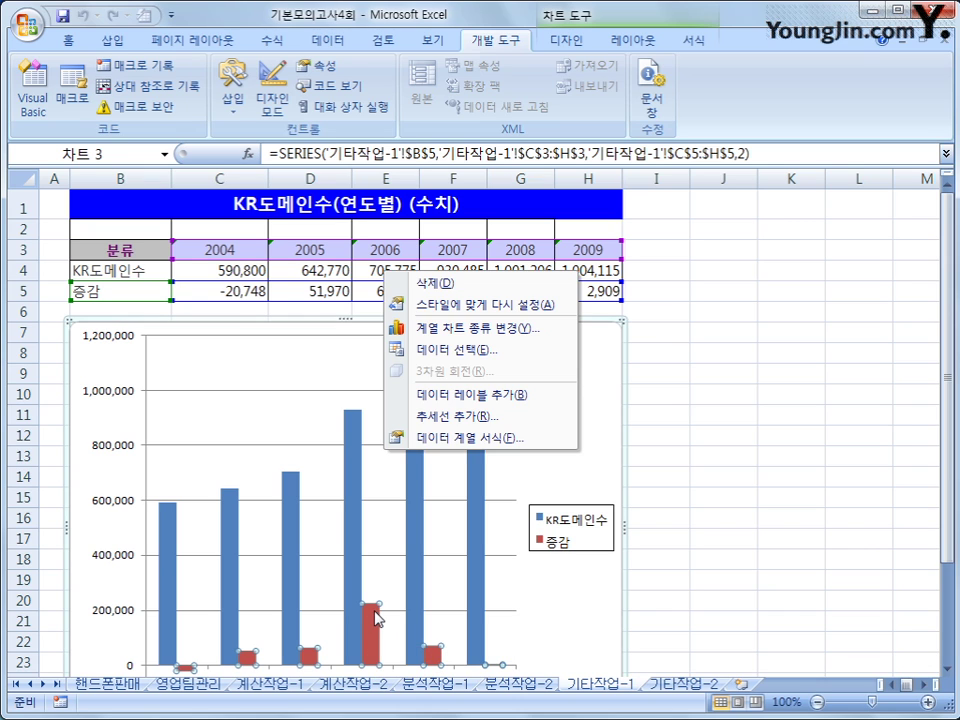
click(546, 332)
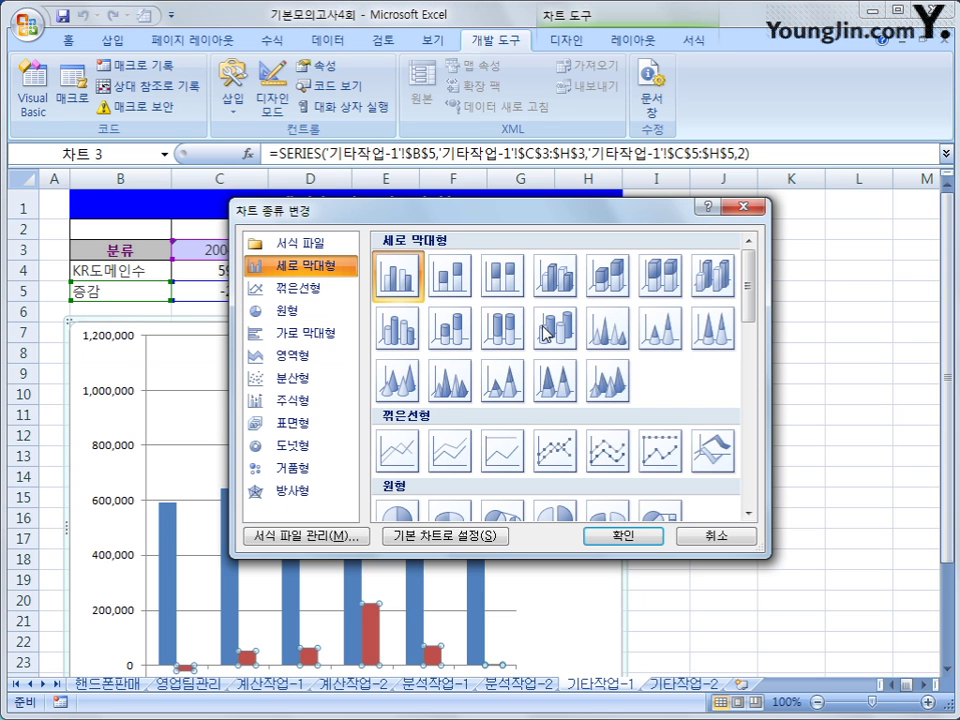
click(553, 455)
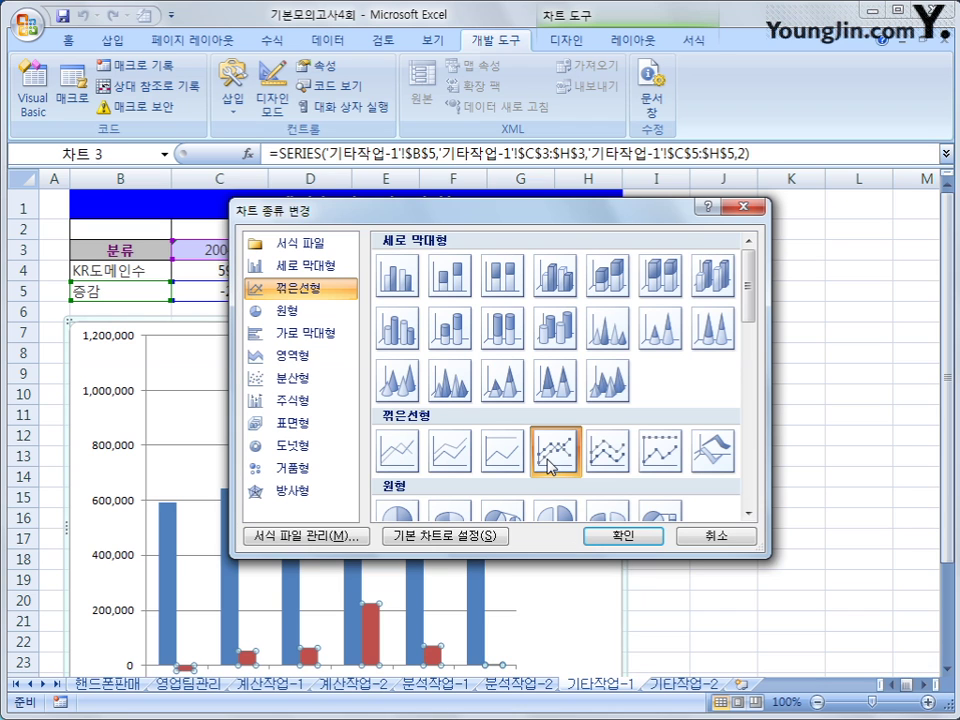
click(598, 536)
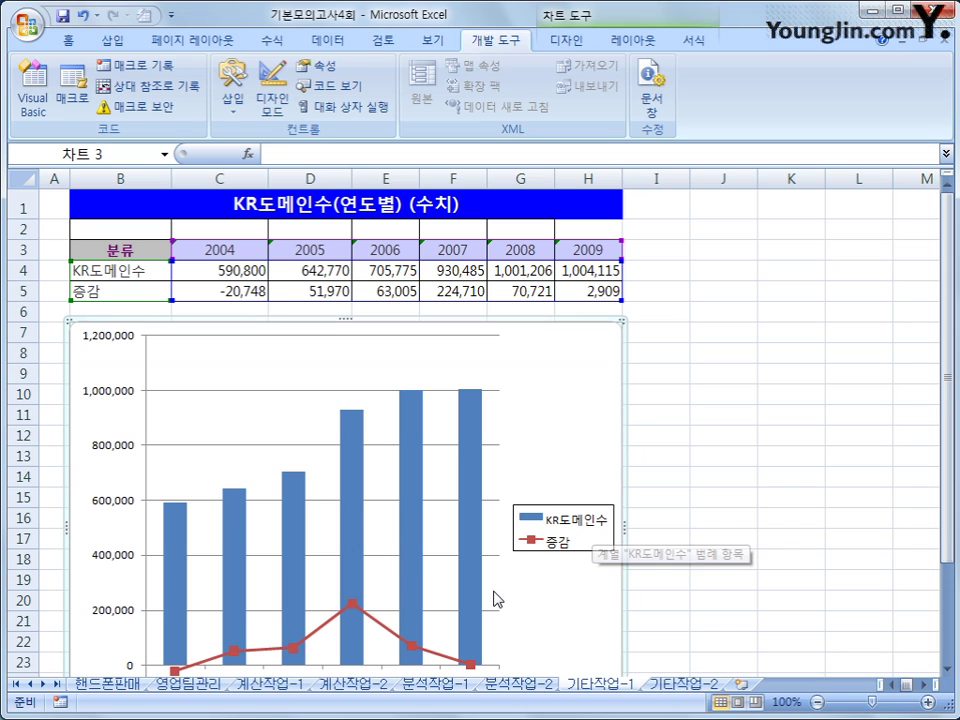
Step: Plot the 증감 line series on the secondary axis (보조 축)
click(352, 611)
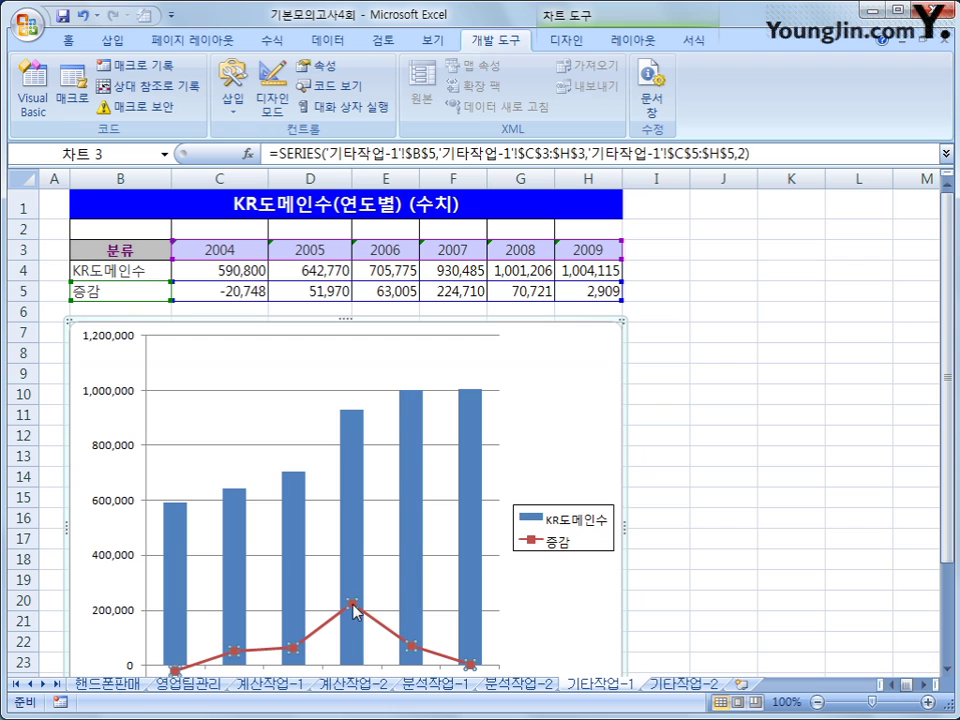
right_click(352, 611)
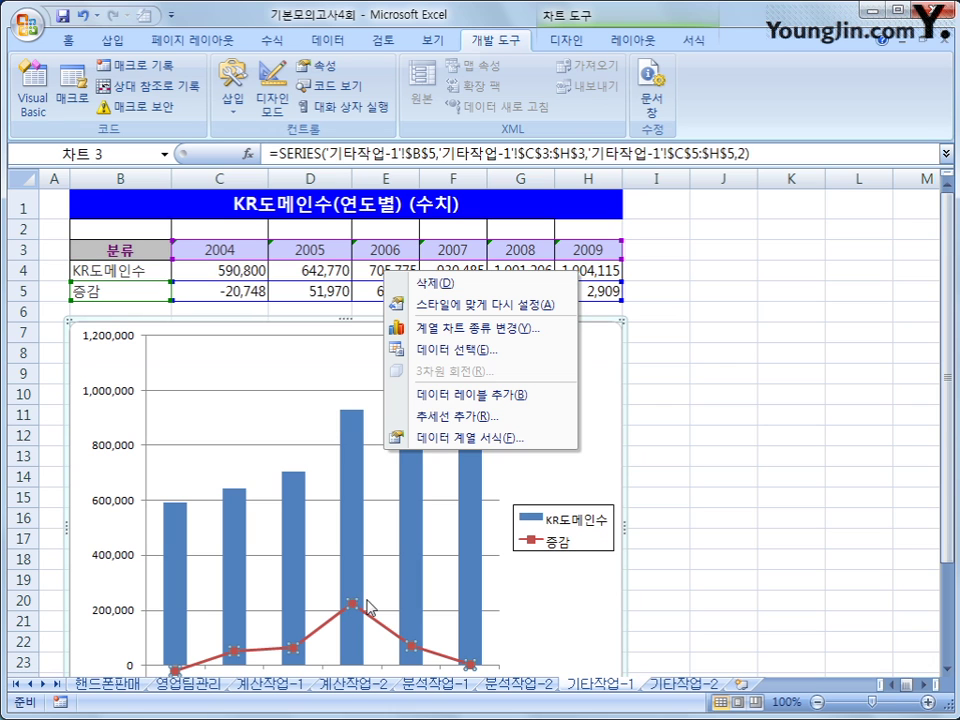
click(547, 445)
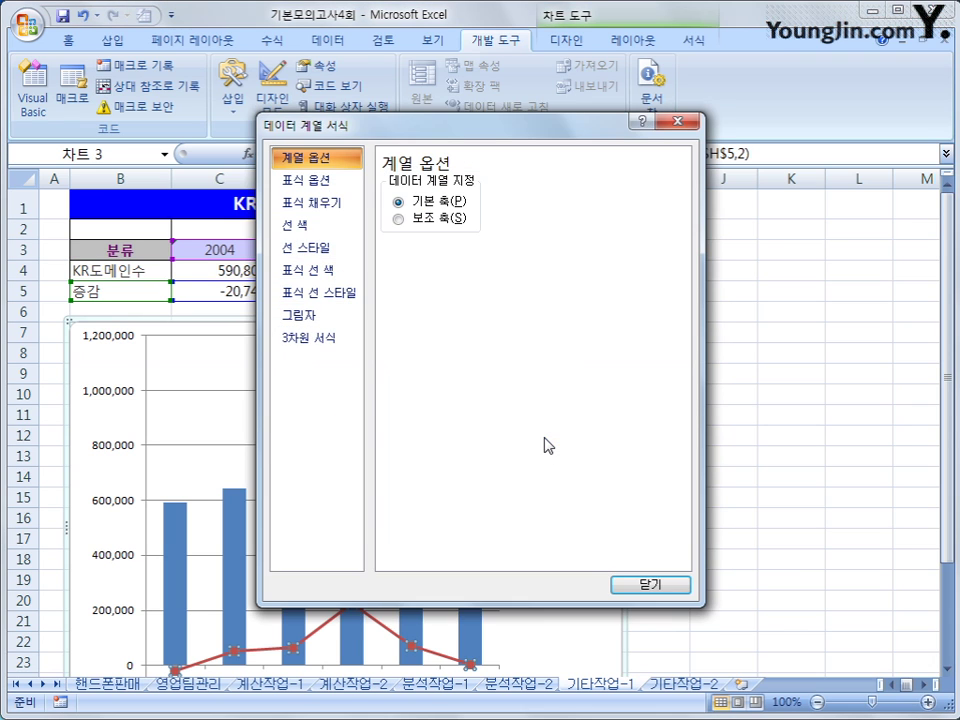
click(428, 219)
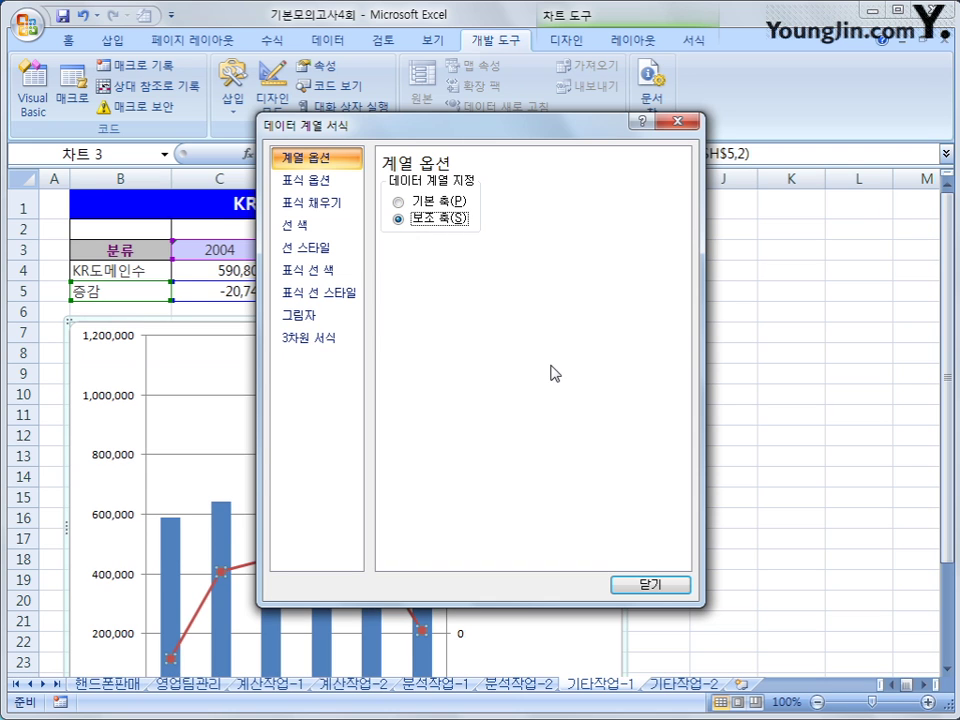
click(641, 585)
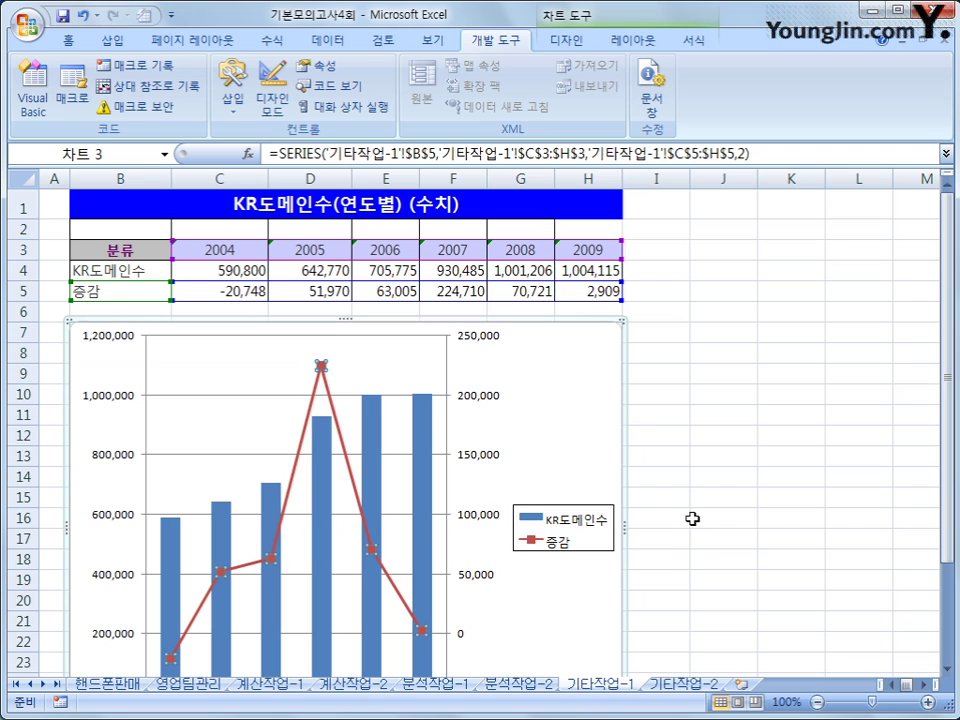
Step: Fix the minimum of the chart's secondary vertical axis at -20000
click(487, 465)
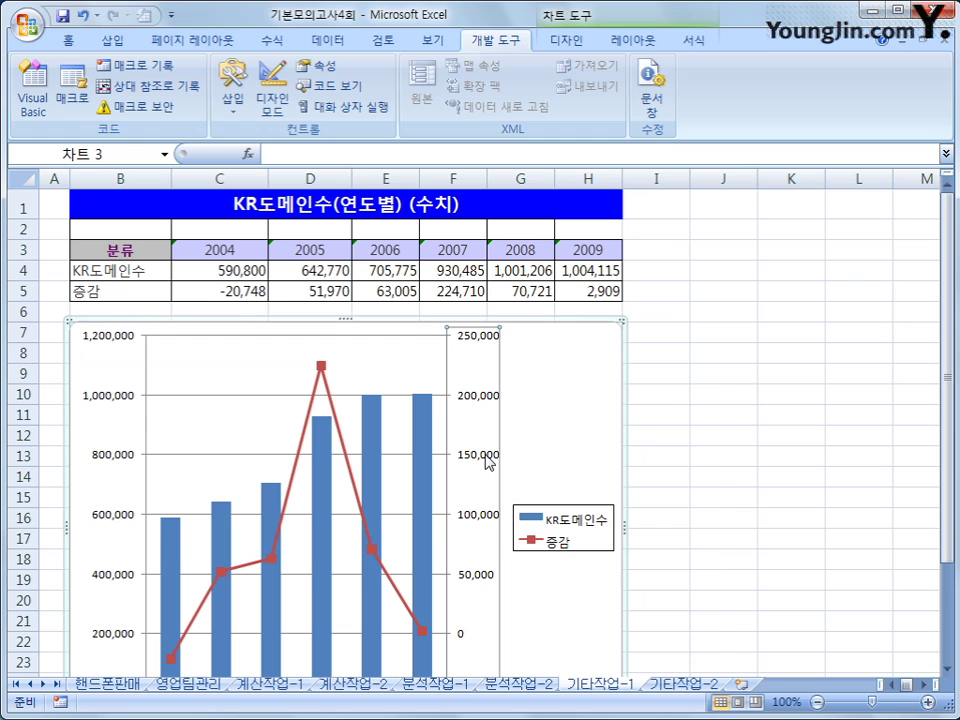
right_click(486, 457)
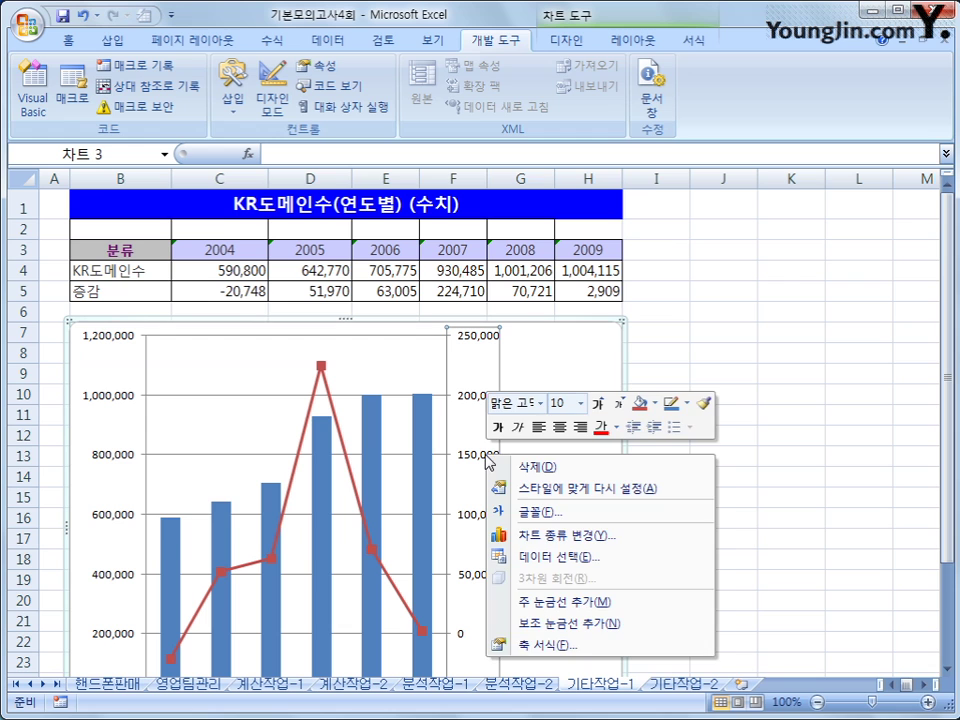
click(651, 652)
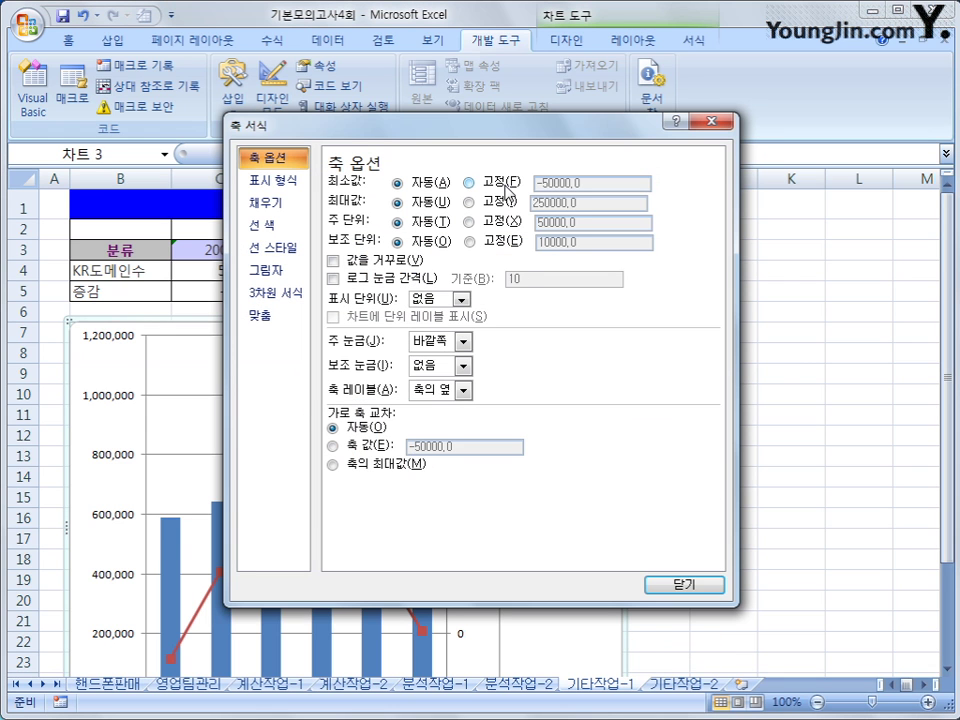
click(469, 183)
drag(594, 183, 525, 183)
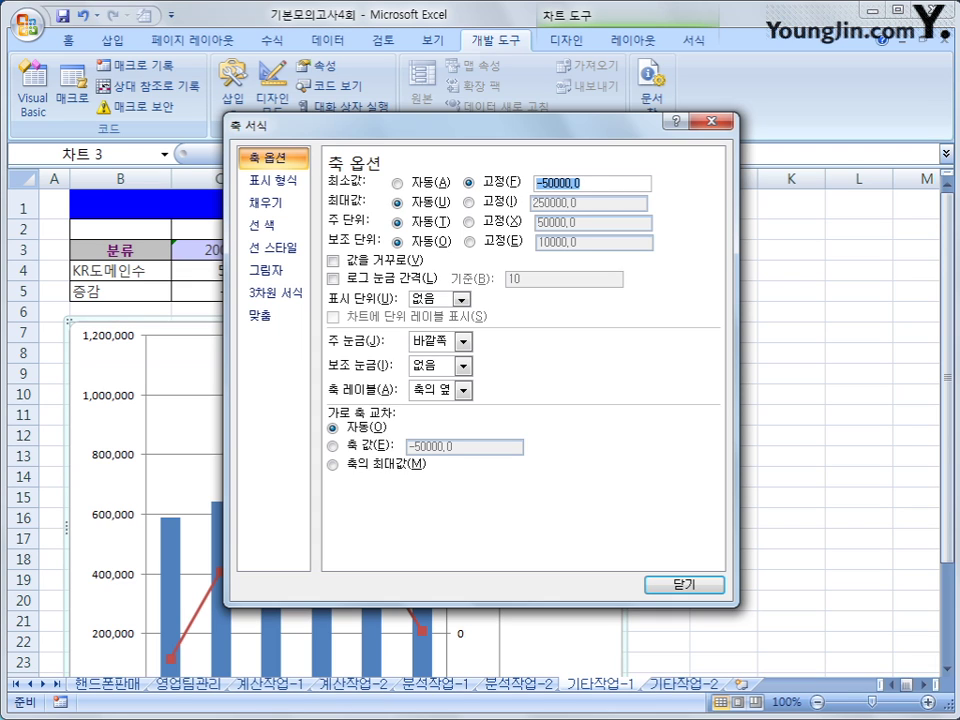
text(-20000)
Step: Fix the secondary vertical axis maximum at 230000 and its major unit at 50000, and close the axis formatting
click(468, 201)
click(618, 203)
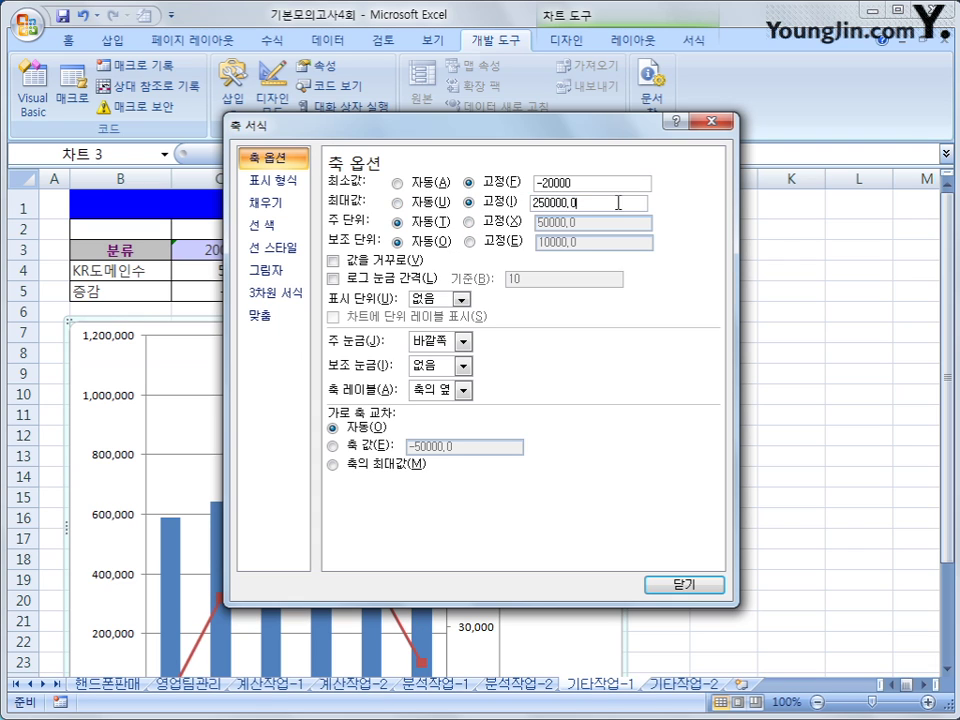
click(466, 203)
text(2300000)
key(BackSpace)
key(Left)
key(Left)
key(Left)
click(470, 230)
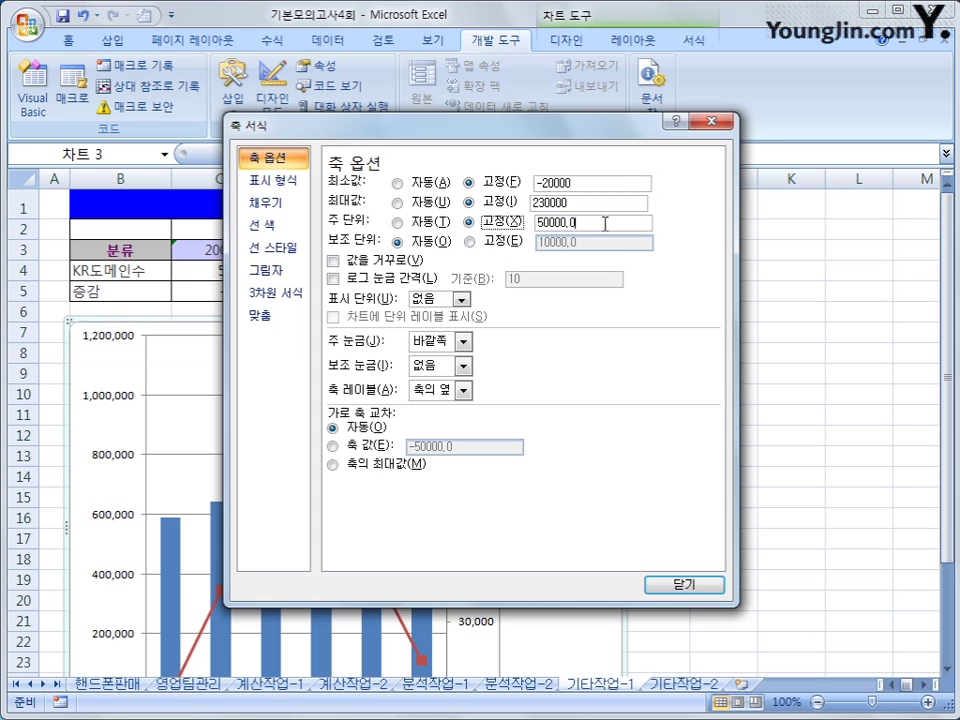
text(50000)
click(718, 591)
Step: Add a chart title above the plot area with the text KR도메인통계
scroll(750, 540, down, 1)
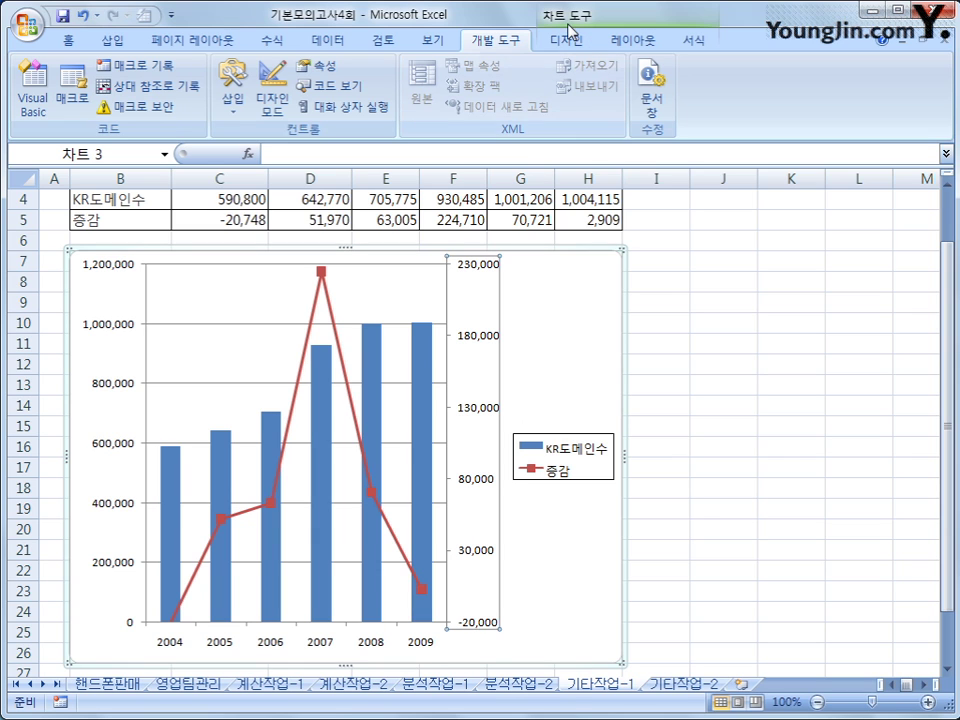
click(652, 52)
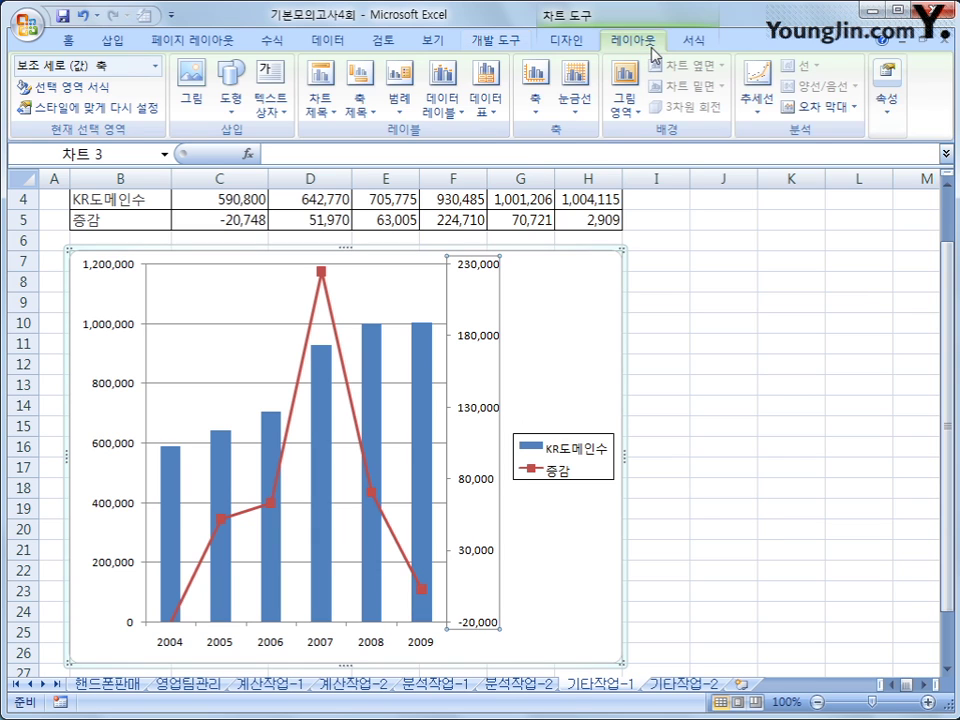
click(321, 95)
click(318, 250)
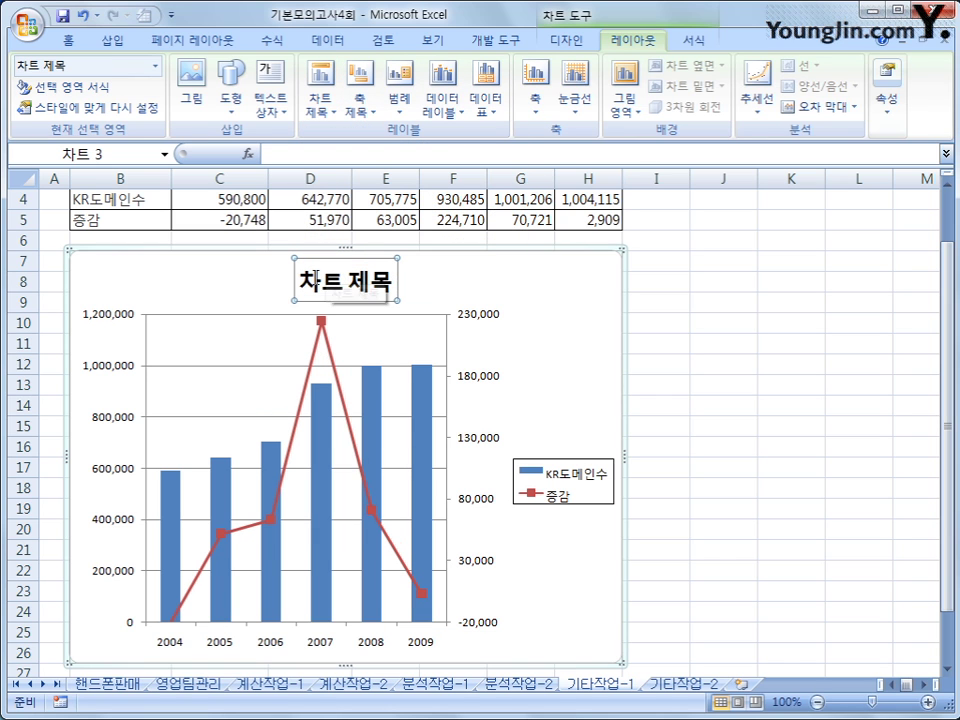
drag(311, 275, 392, 286)
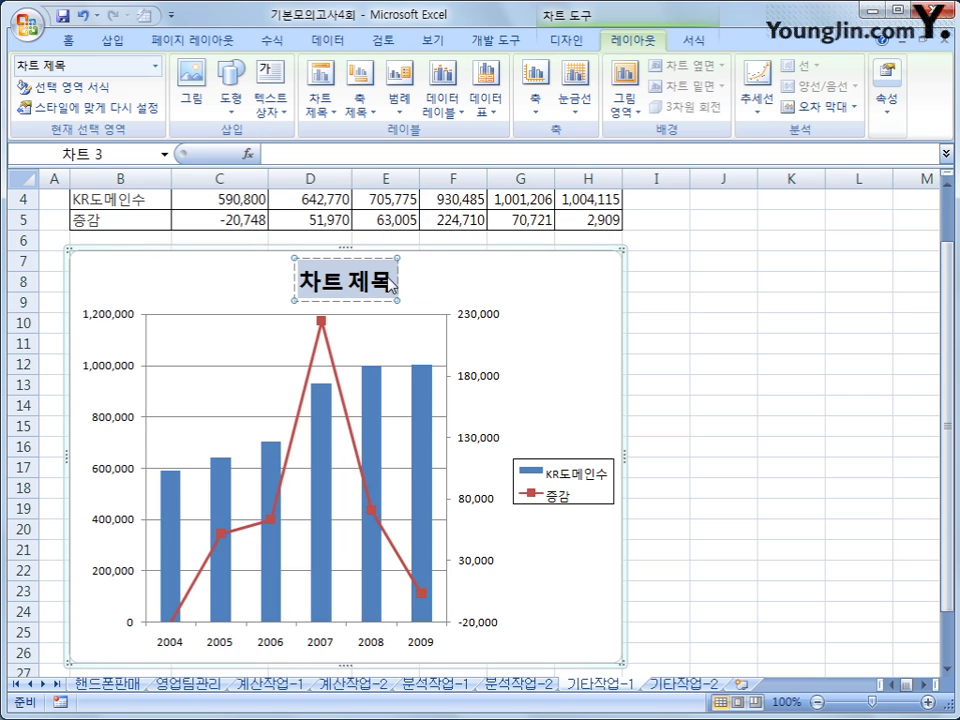
key(Delete)
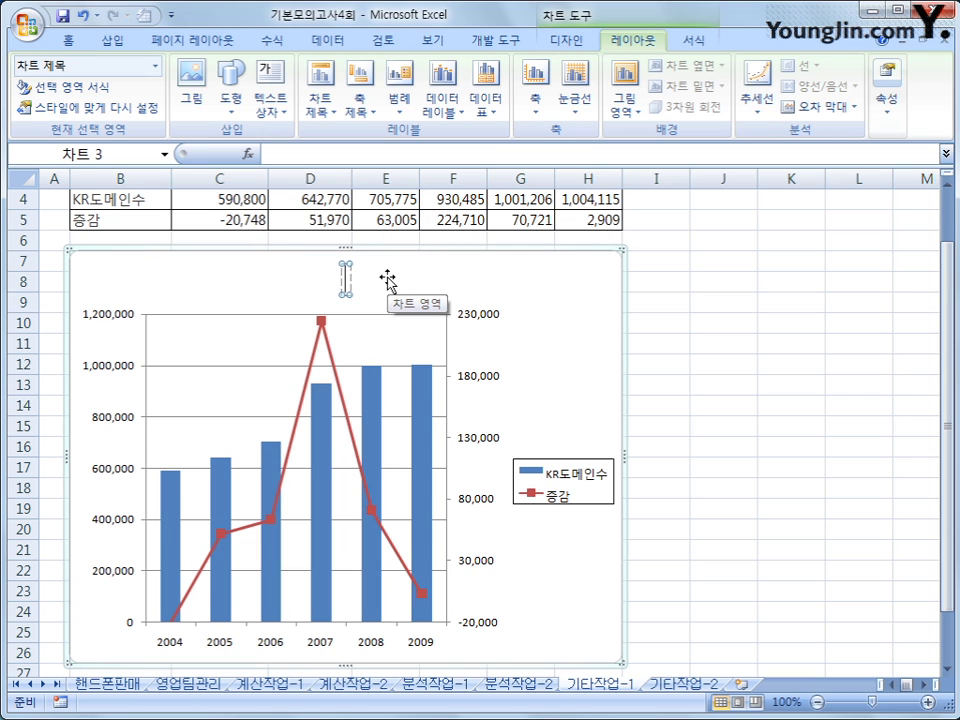
text(ㅏ)
key(BackSpace)
text(KR)
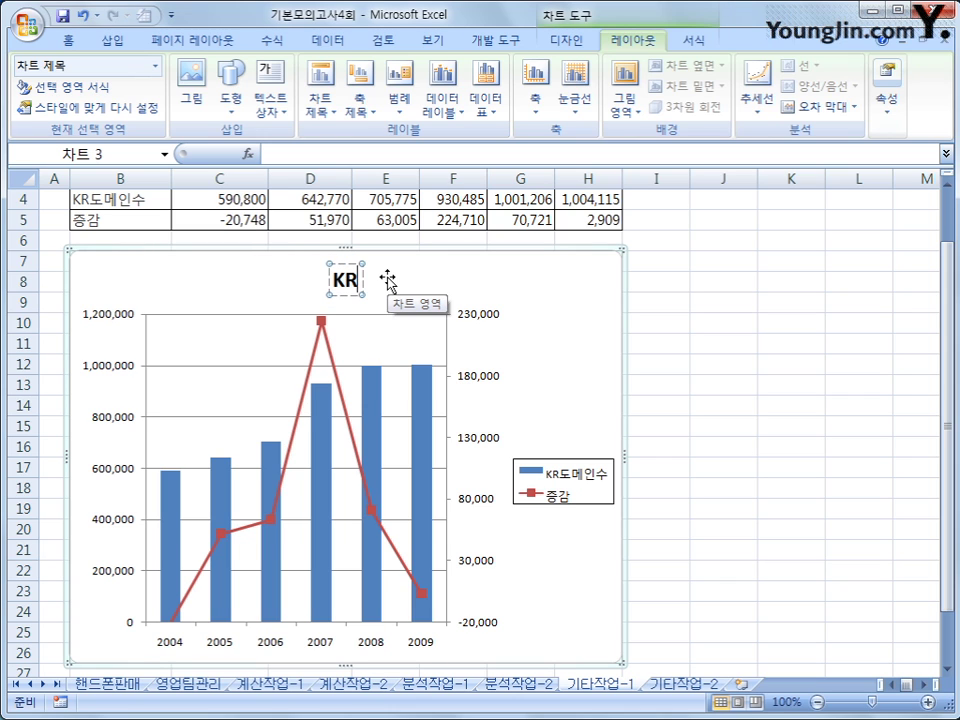
text(도메인통계)
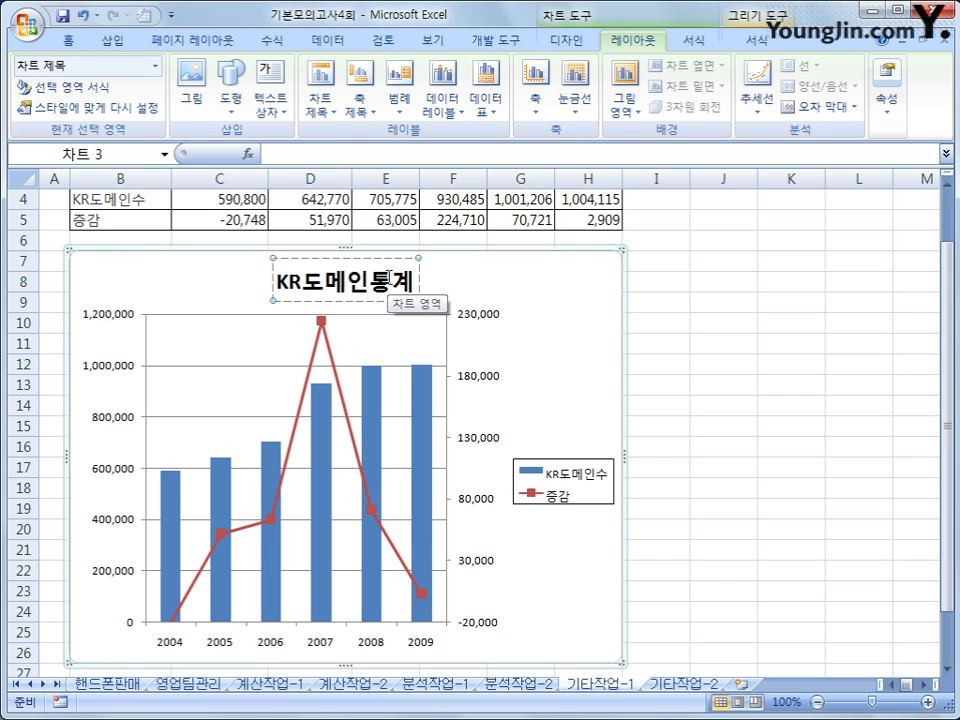
click(613, 306)
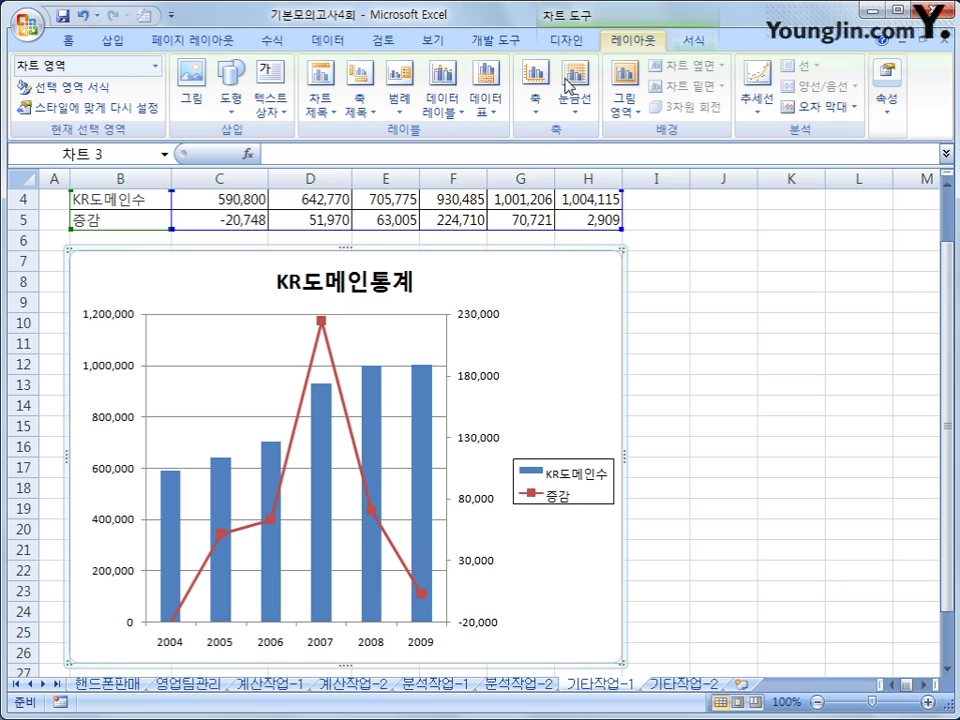
Step: Add a primary horizontal axis title below the axis with the text 연도
click(361, 112)
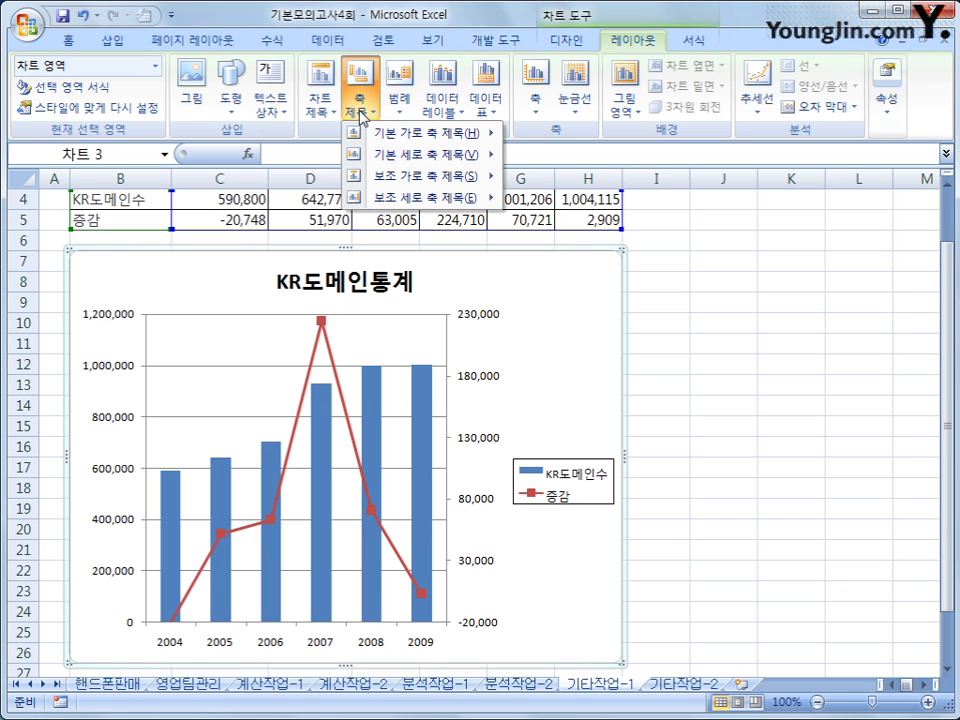
mouse_move(391, 143)
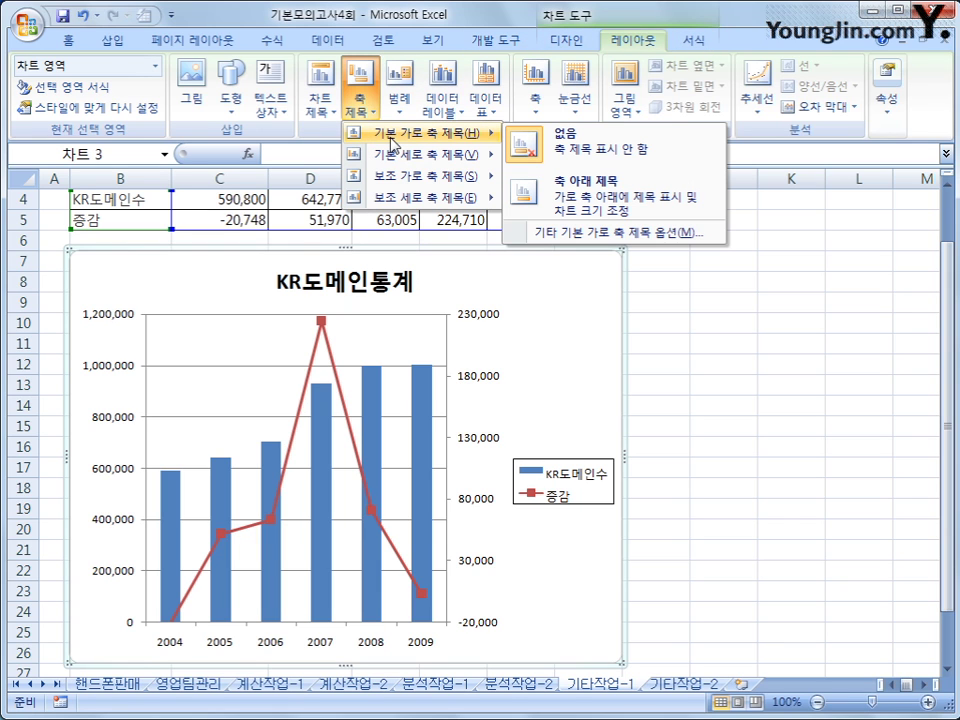
click(597, 212)
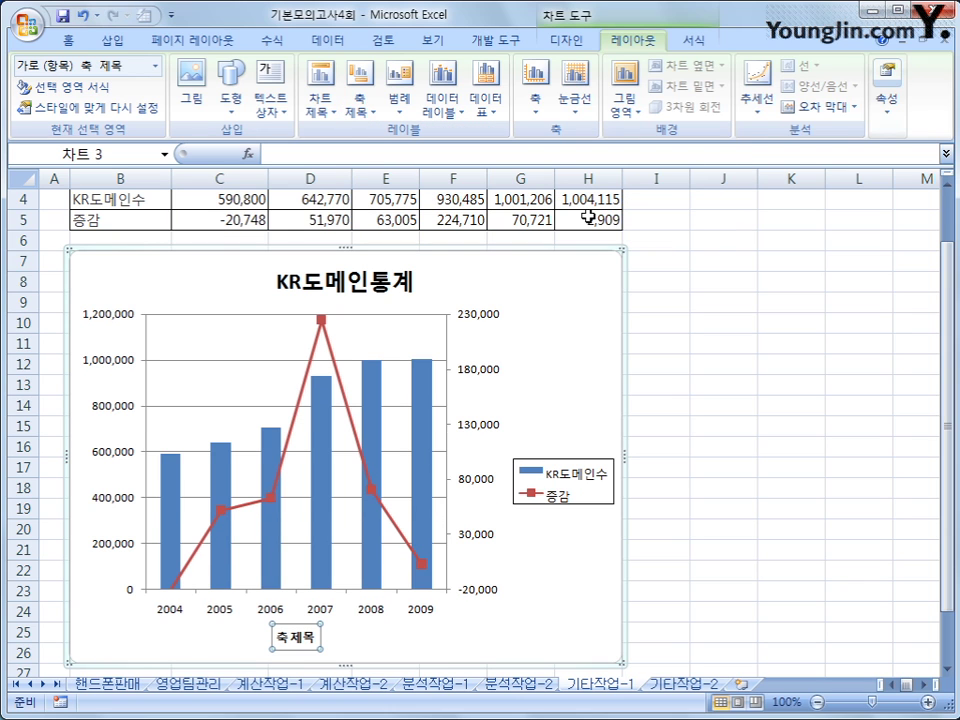
triple_click(308, 636)
text(연도)
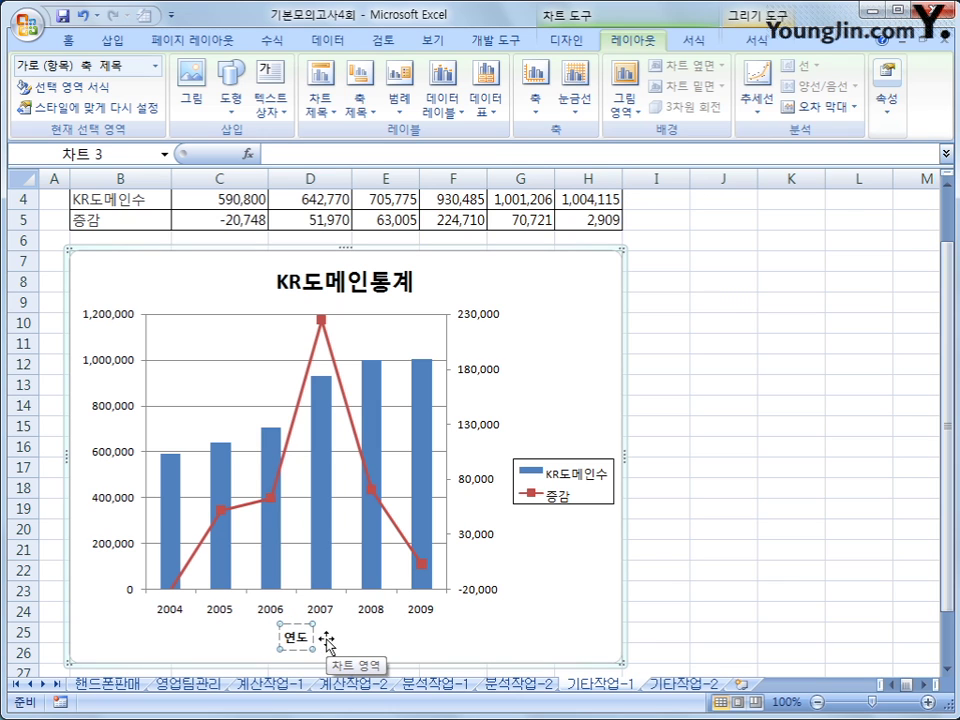
click(598, 497)
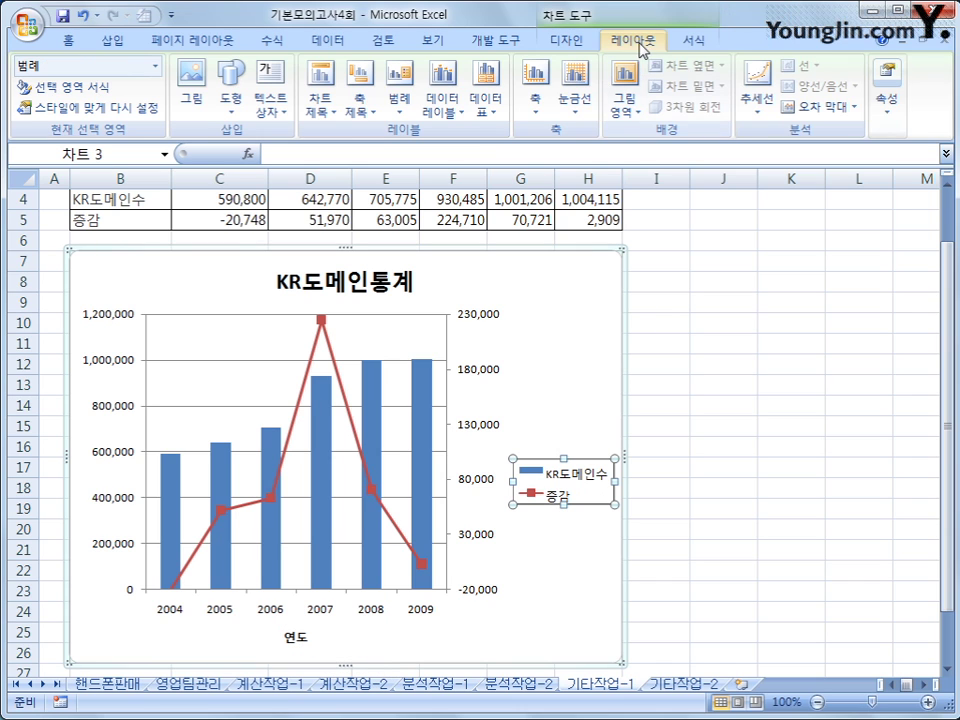
Step: Move the chart's legend above the plot area
click(403, 112)
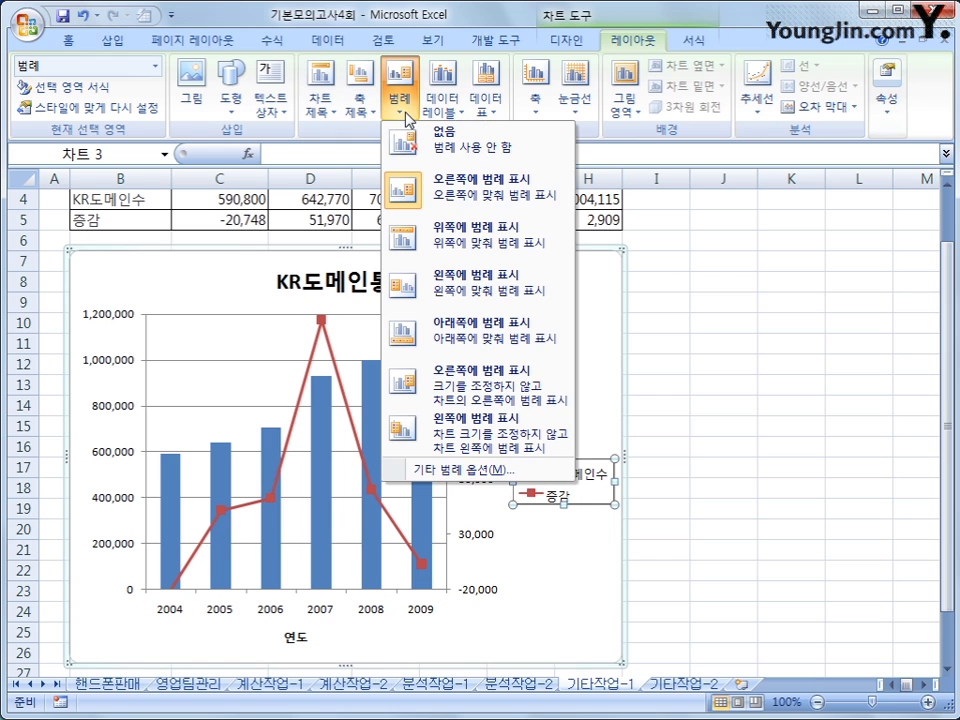
click(447, 250)
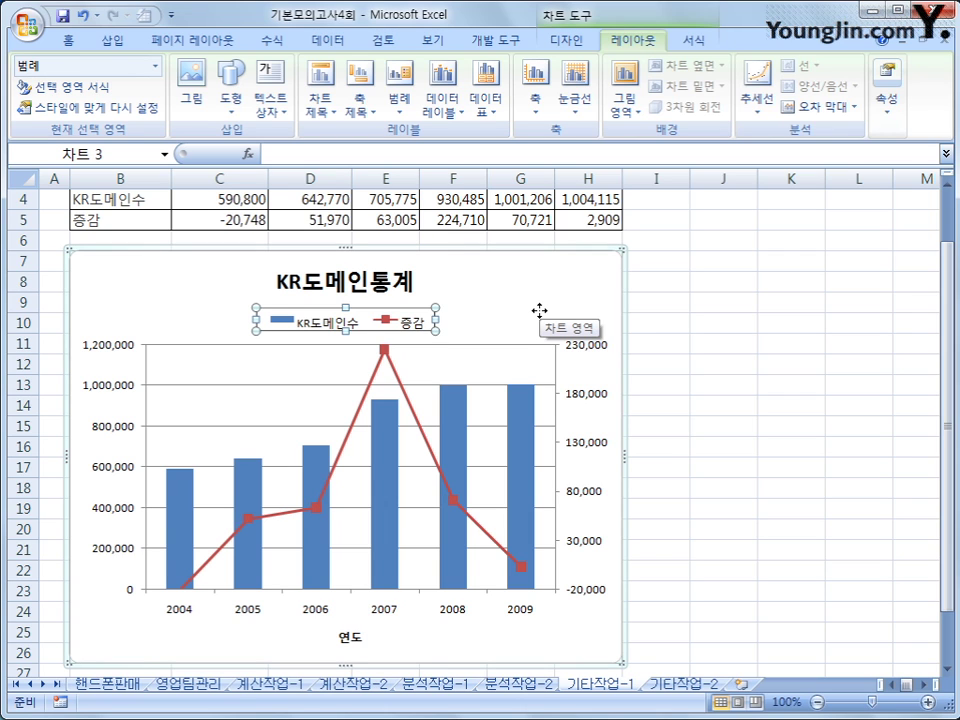
click(531, 274)
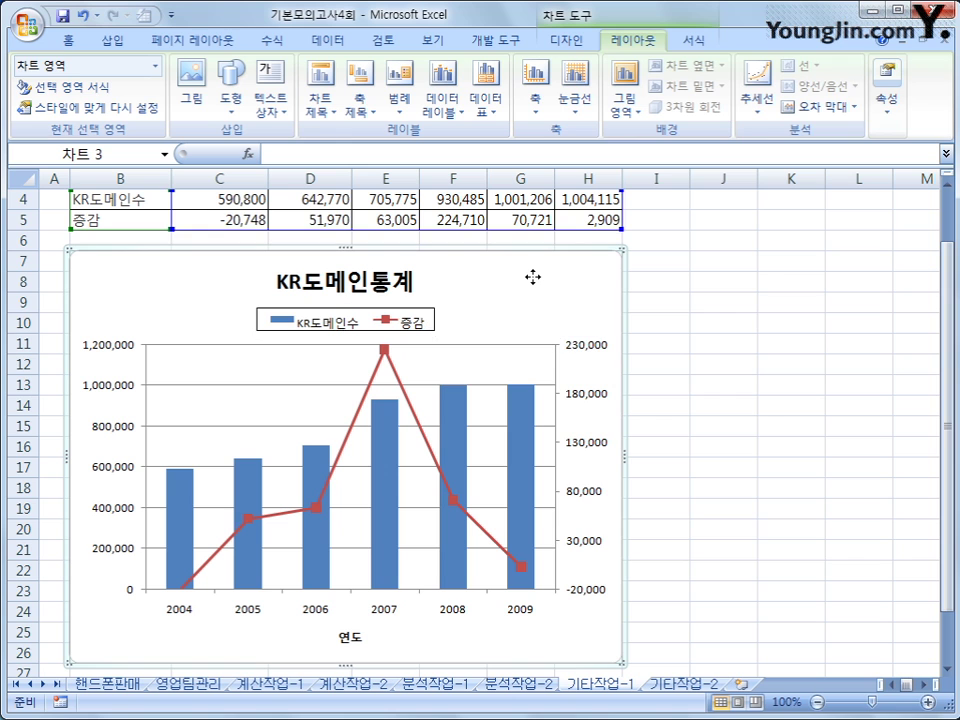
Step: Open the chart area formatting and give the chart's border rounded corners
right_click(531, 281)
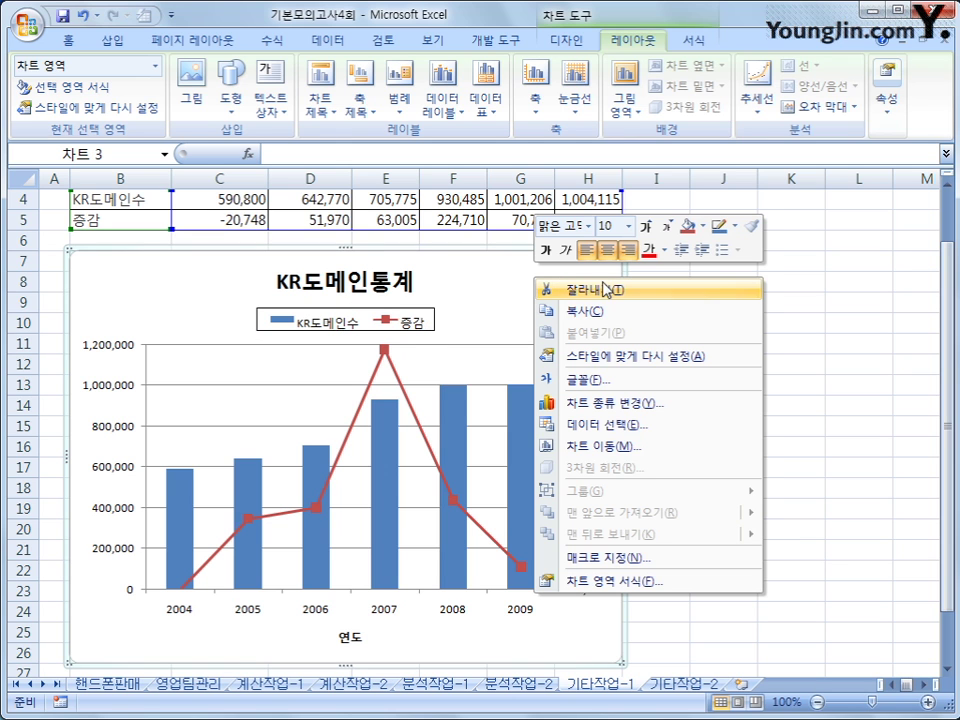
click(685, 588)
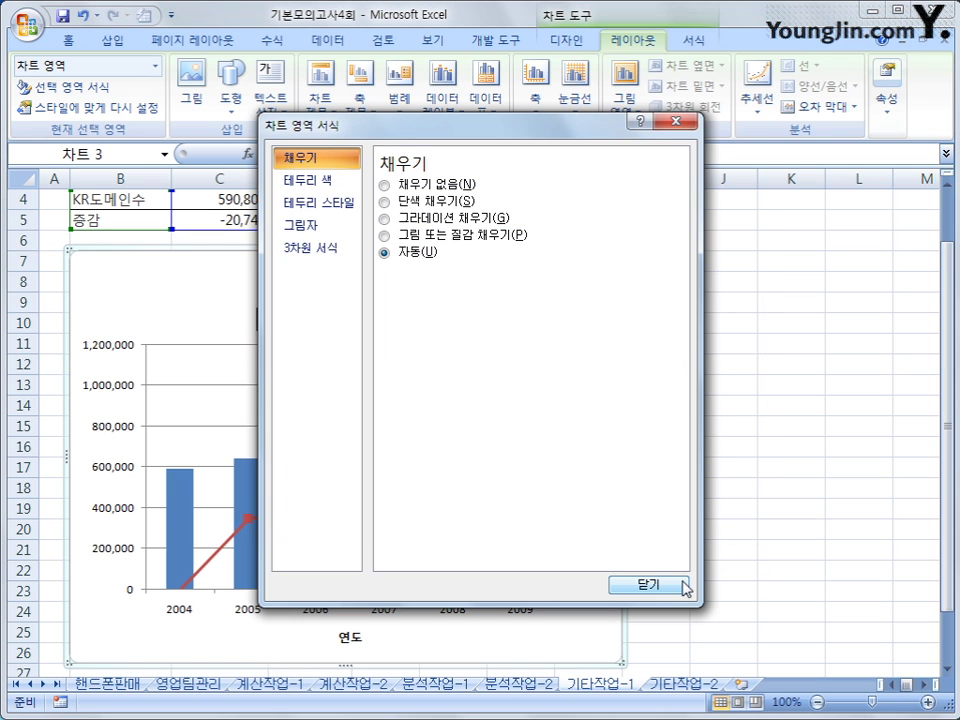
click(317, 203)
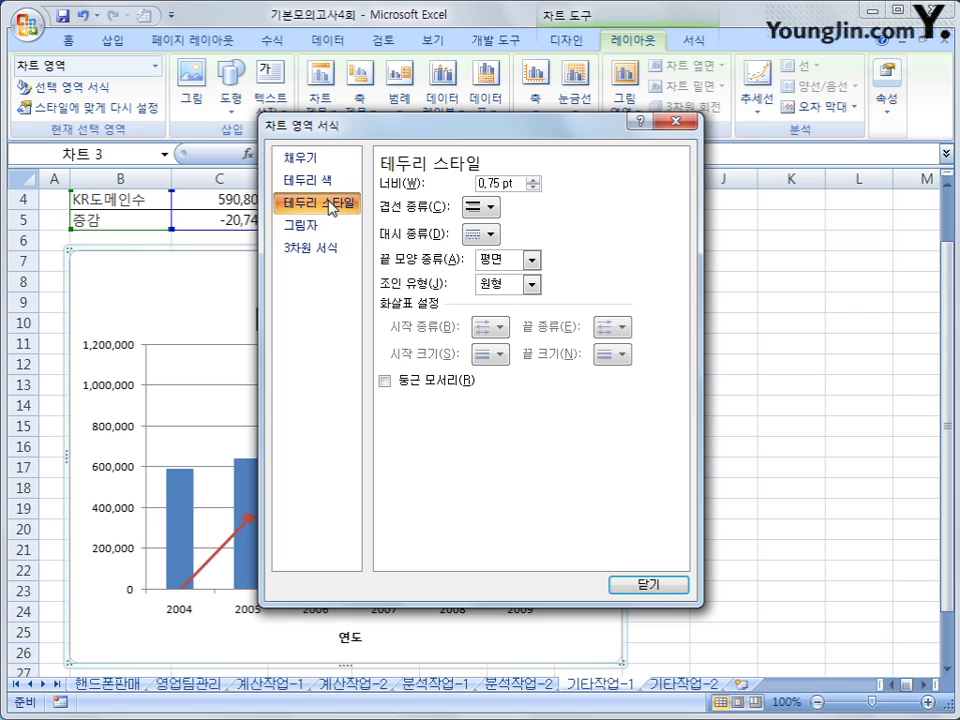
click(421, 383)
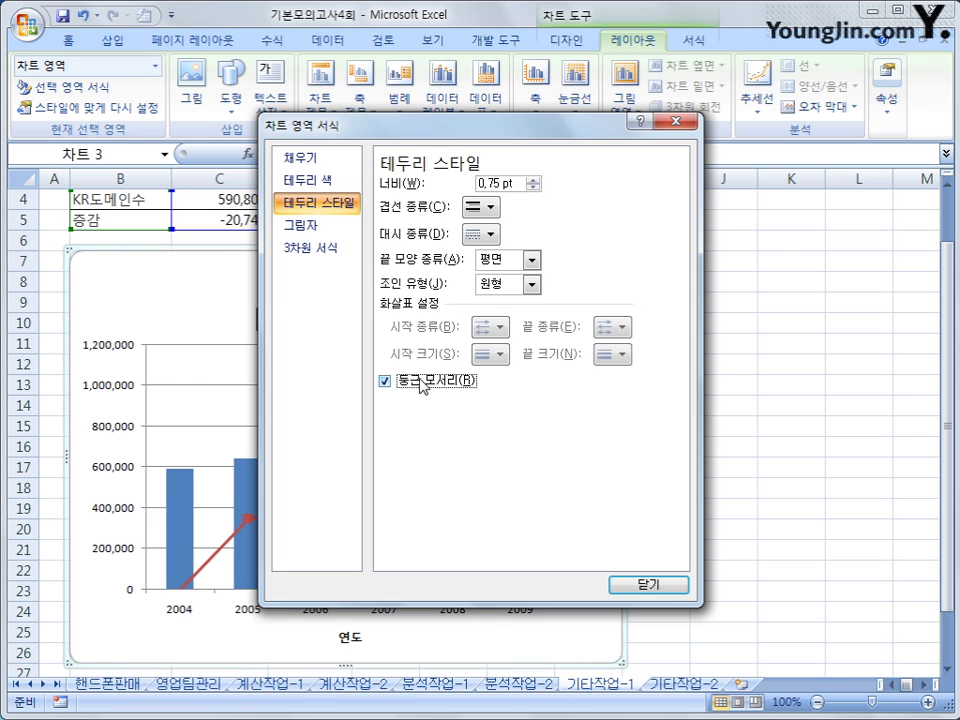
Step: Apply the outer shadow preset that falls toward the lower right to the chart area, and close the formatting
click(300, 224)
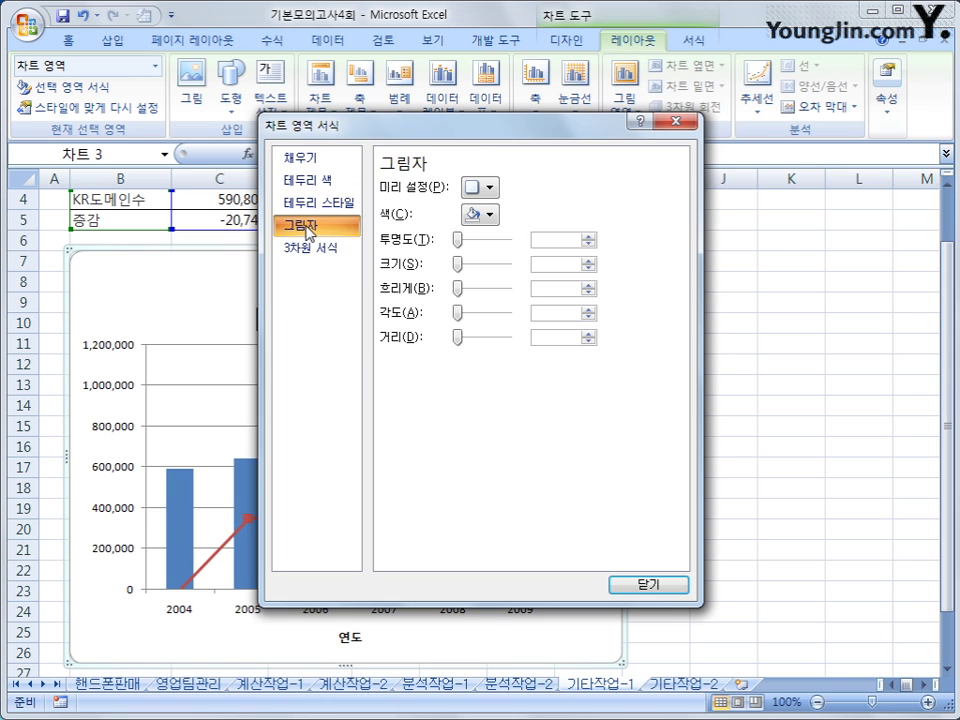
click(479, 190)
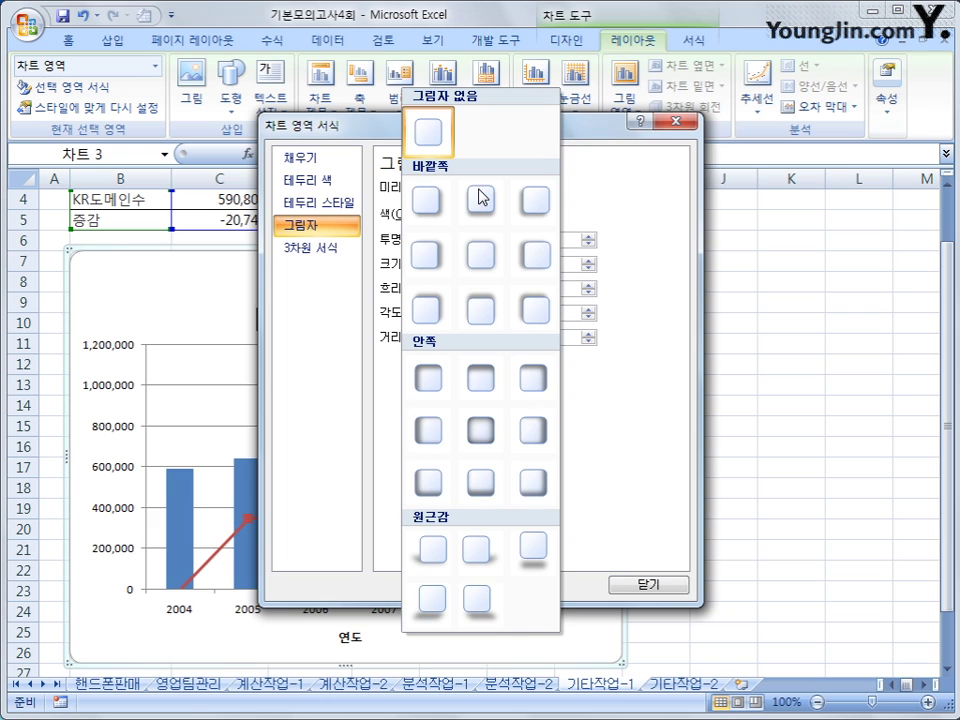
click(428, 205)
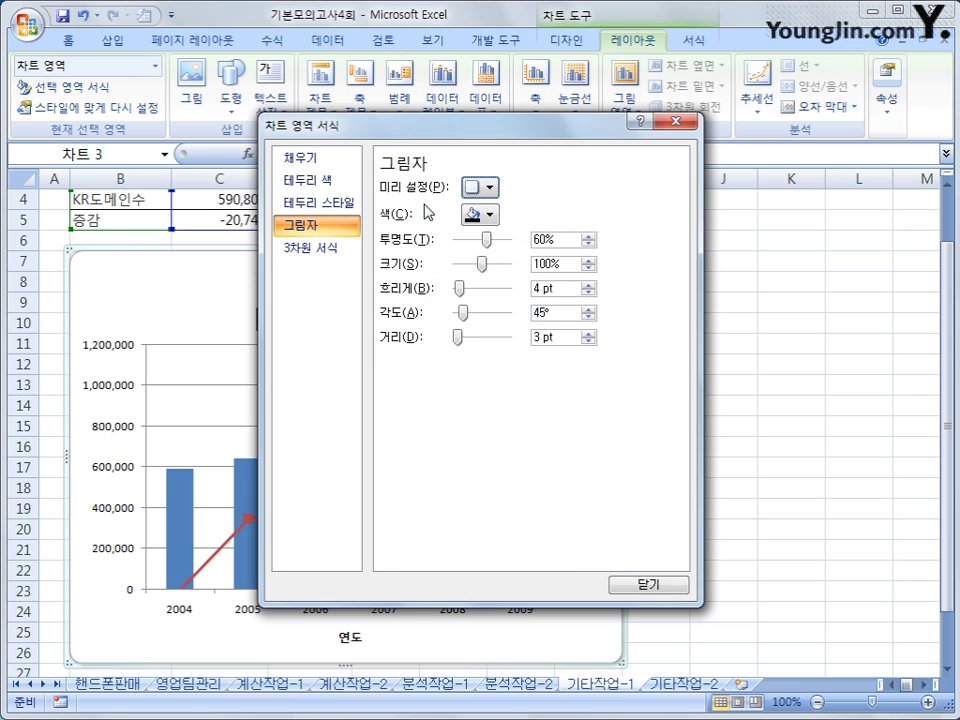
click(660, 584)
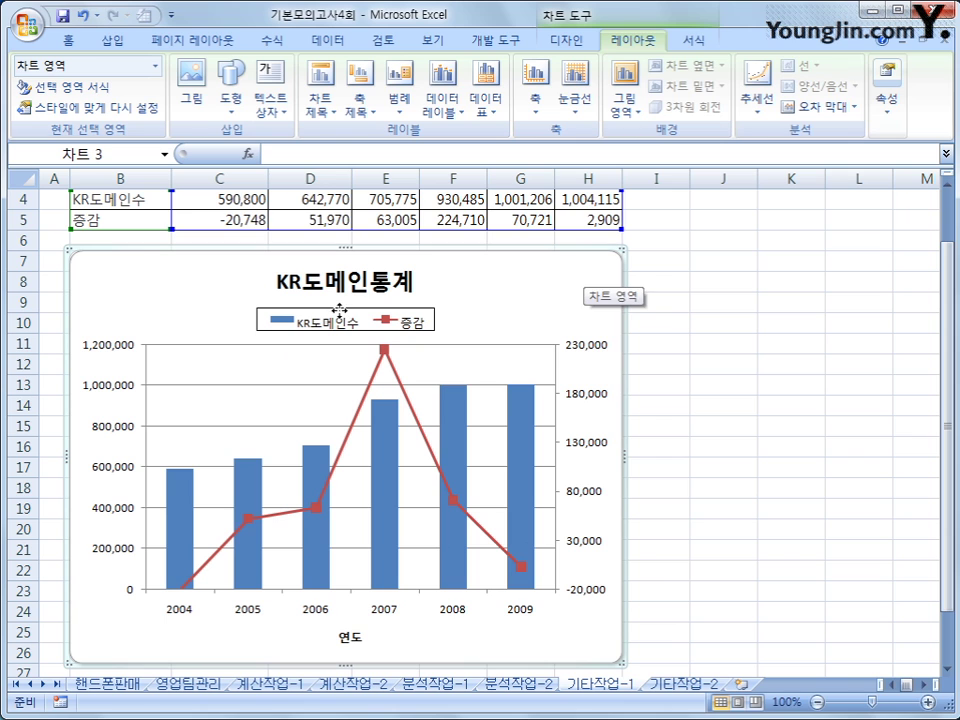
Step: Set the font size of the whole chart area to 10 and deselect the chart
right_click(529, 285)
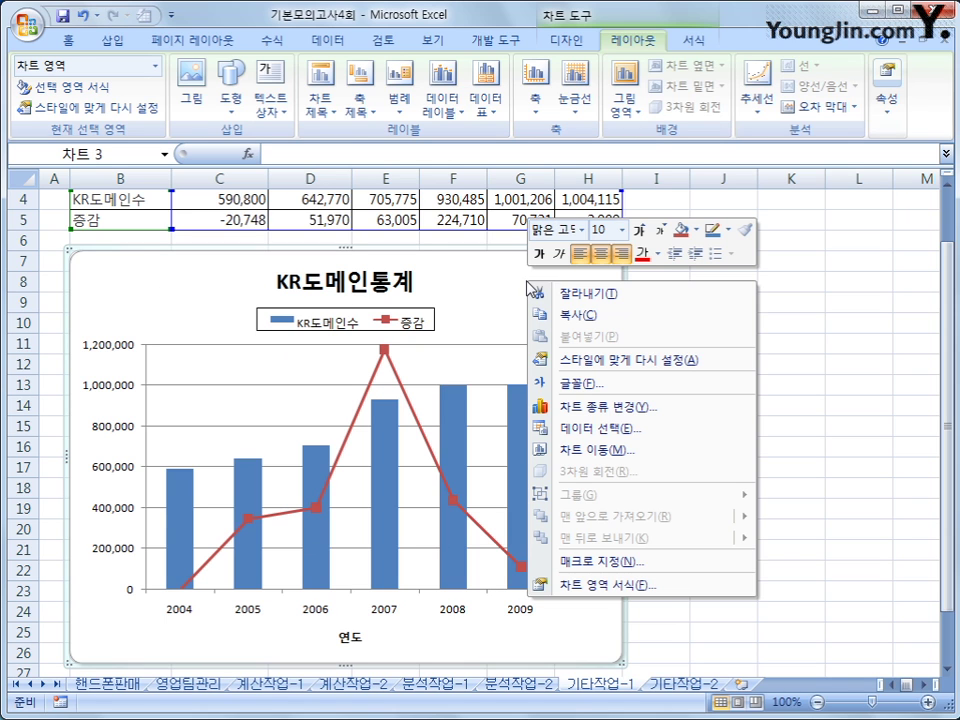
click(622, 230)
click(612, 288)
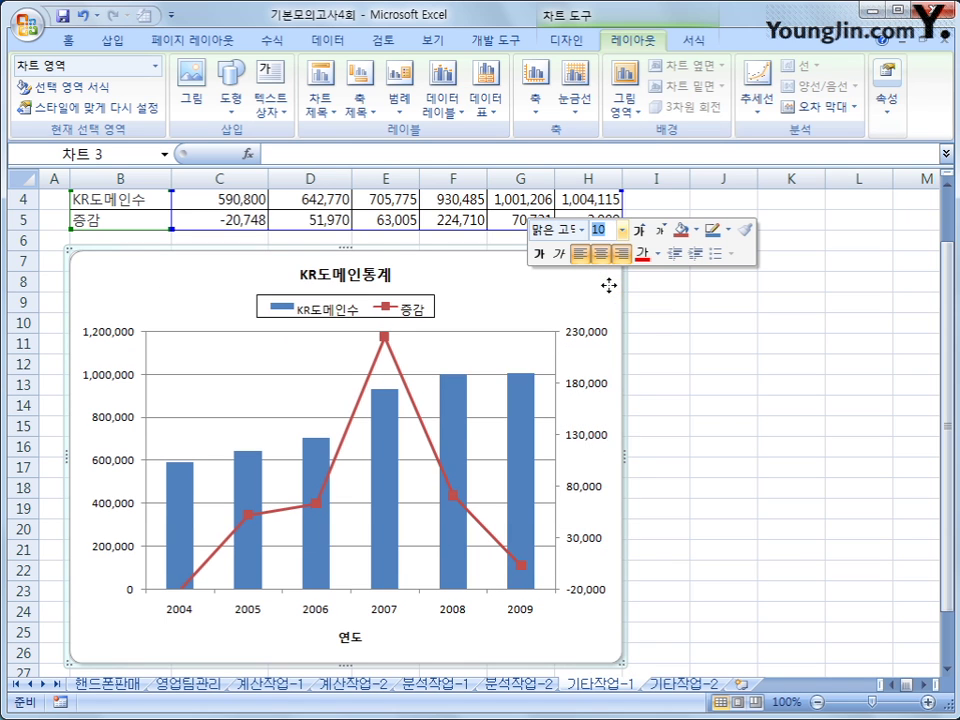
click(714, 417)
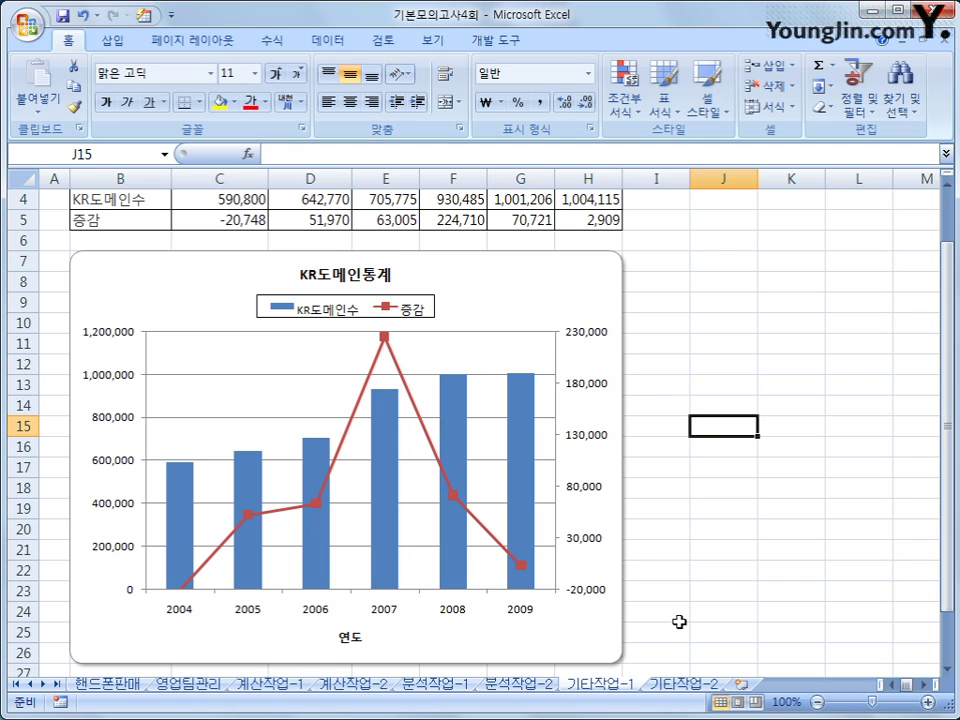
Step: Switch to the 기타작업-2 sheet and try out the 요금계산 button
click(679, 684)
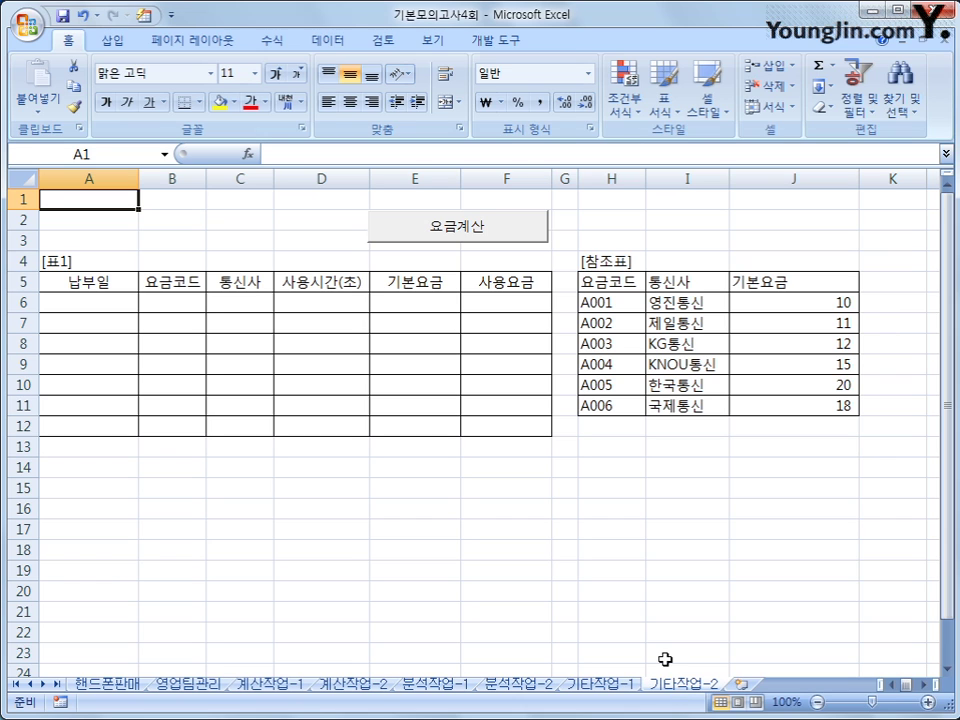
click(427, 228)
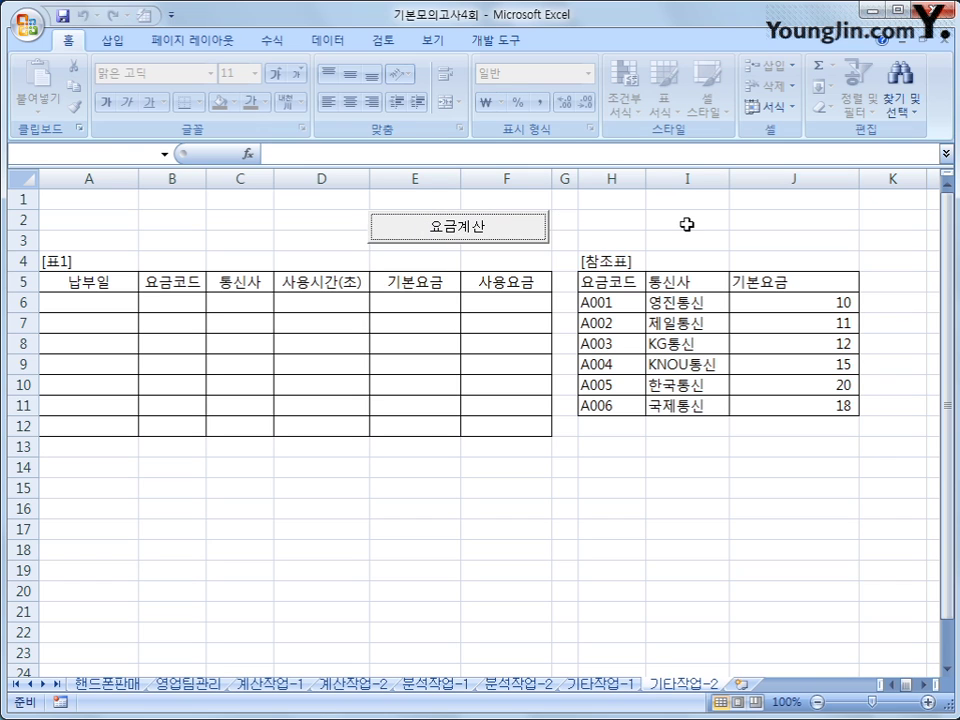
click(687, 224)
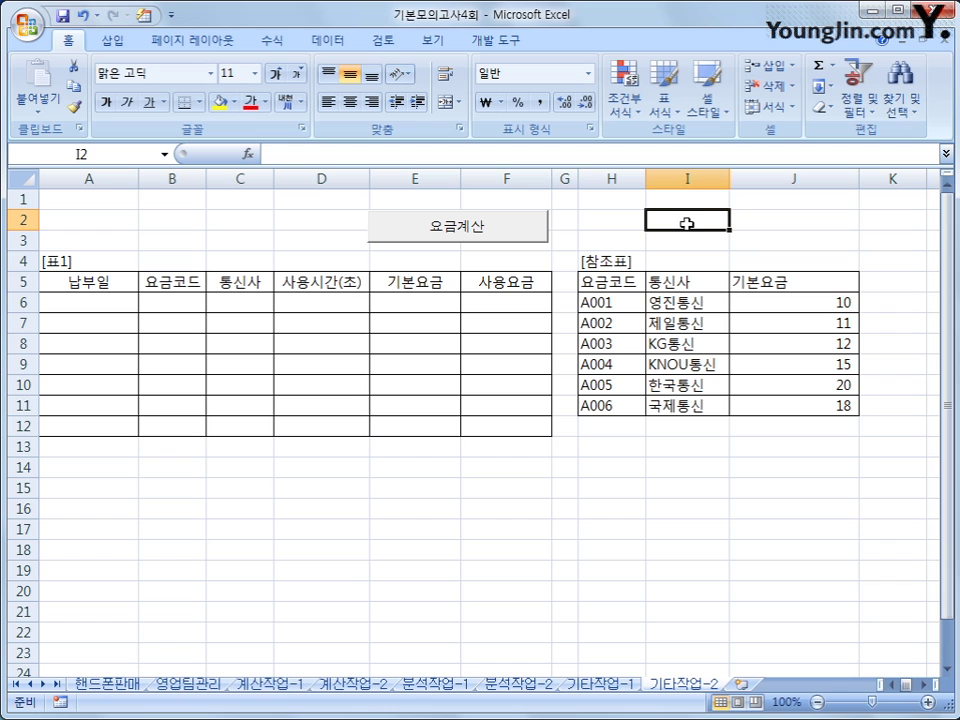
Step: Turn on design mode and open the Click event procedure of the 요금계산 button
click(515, 41)
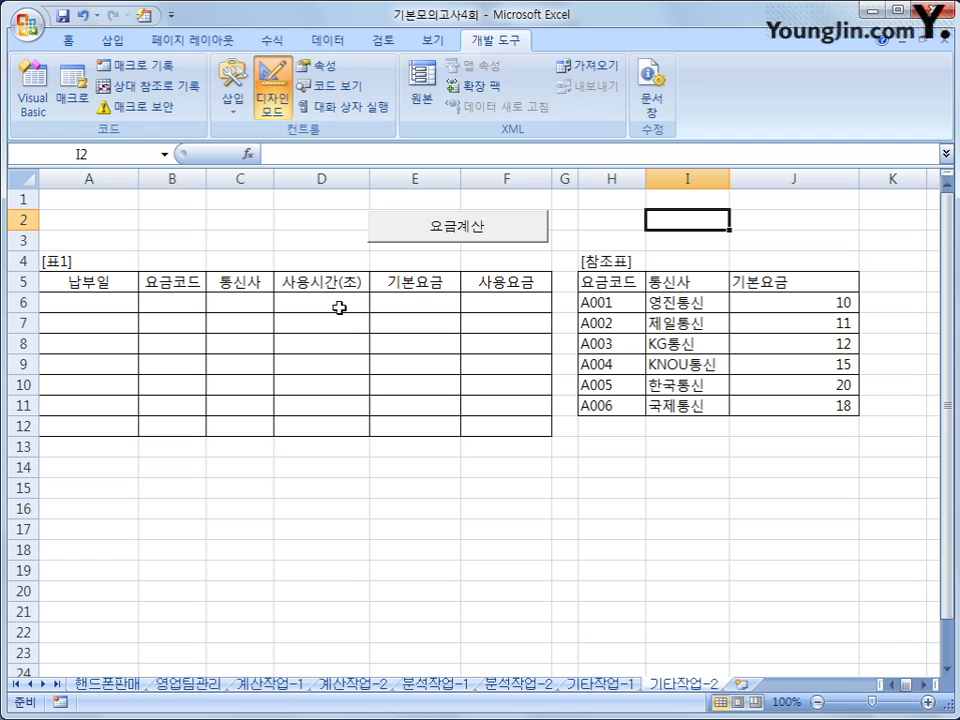
click(386, 224)
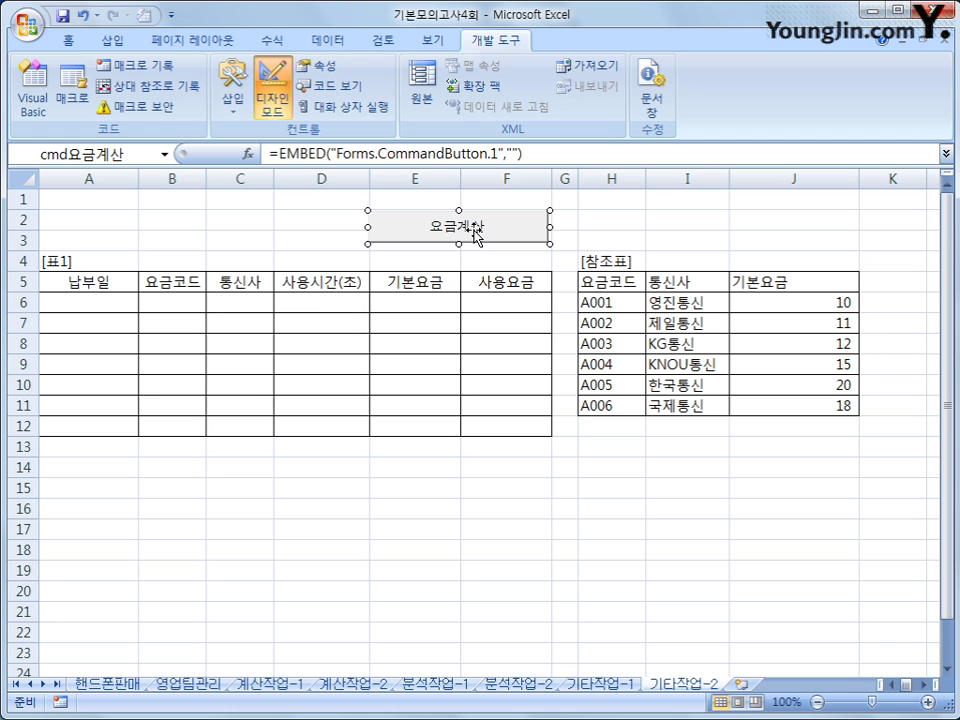
double_click(476, 236)
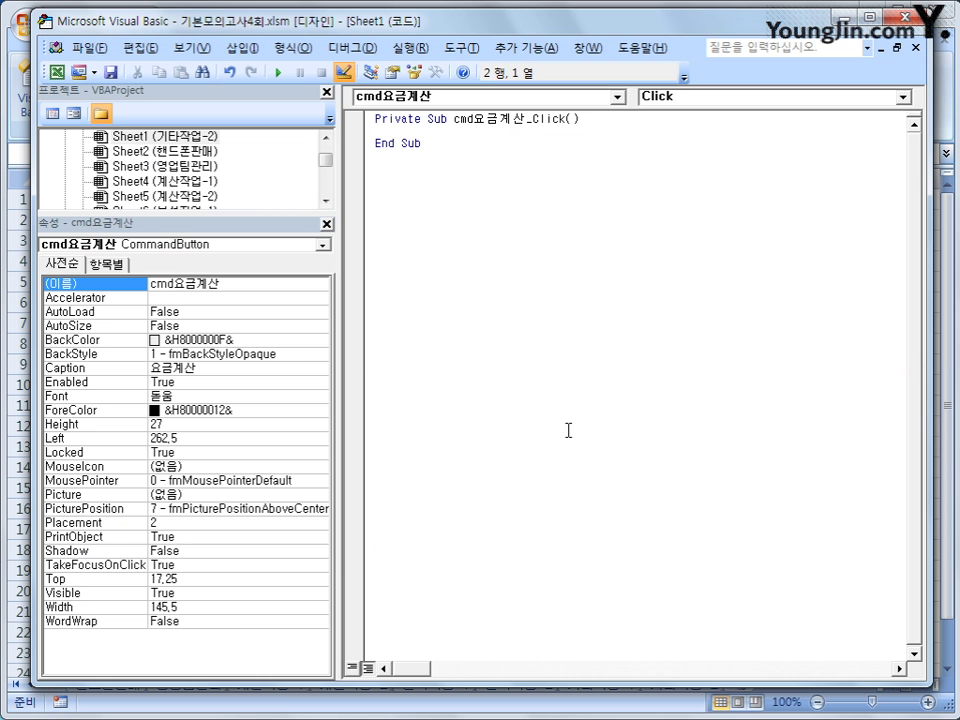
Step: Enter the statement 요금계산.Show in the cmd요금계산_Click procedure to display the form
key(Tab)
text(dy)
key(BackSpace)
key(BackSpace)
text(요금ㄱ)
text(계산.)
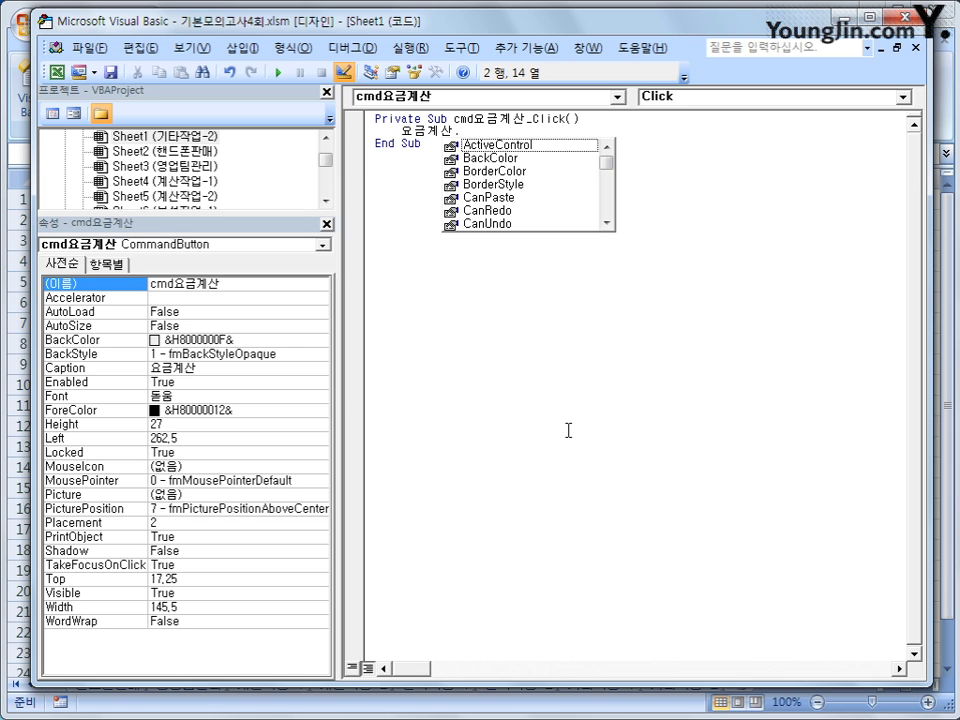
text(sh)
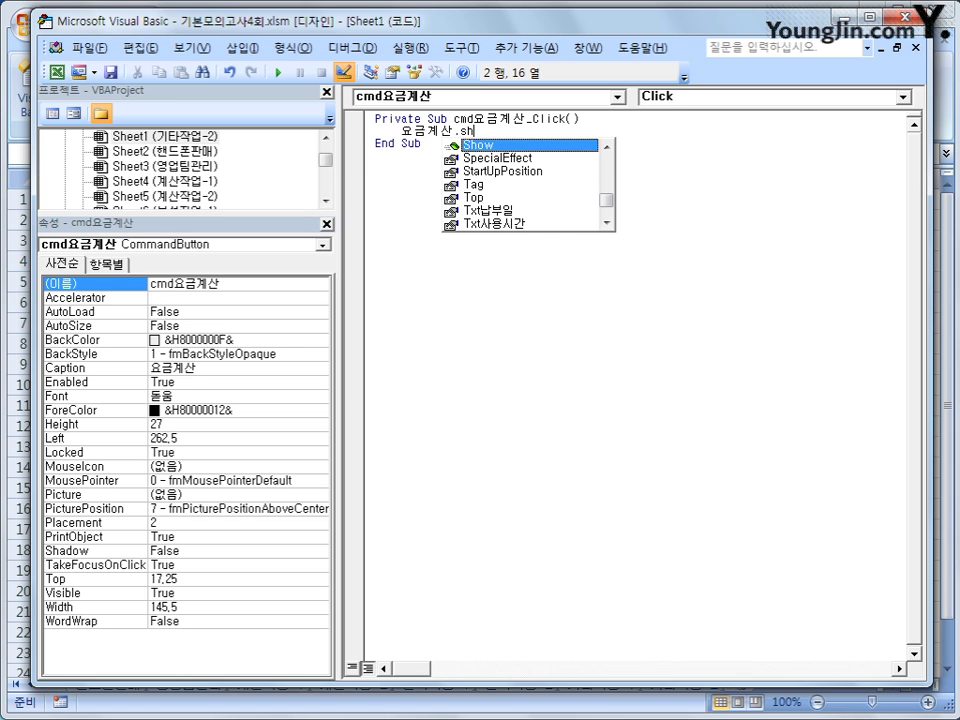
key(Tab)
key(Down)
key(Down)
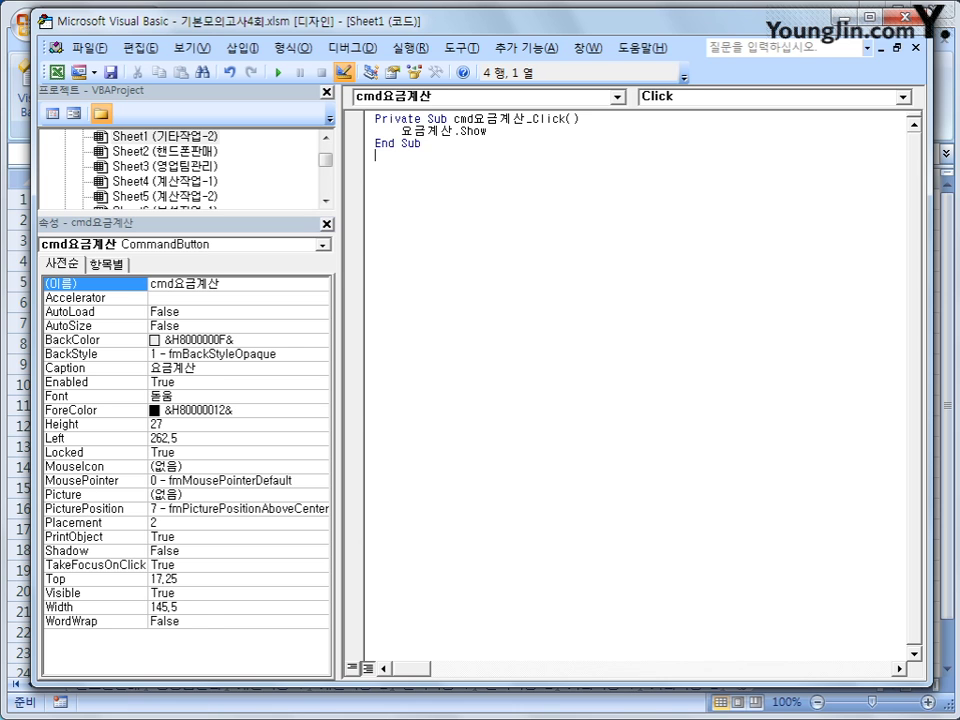
Step: Return to the worksheet, turn off design mode, test the 요금계산 button, and close the form it opens
key(alt+F11)
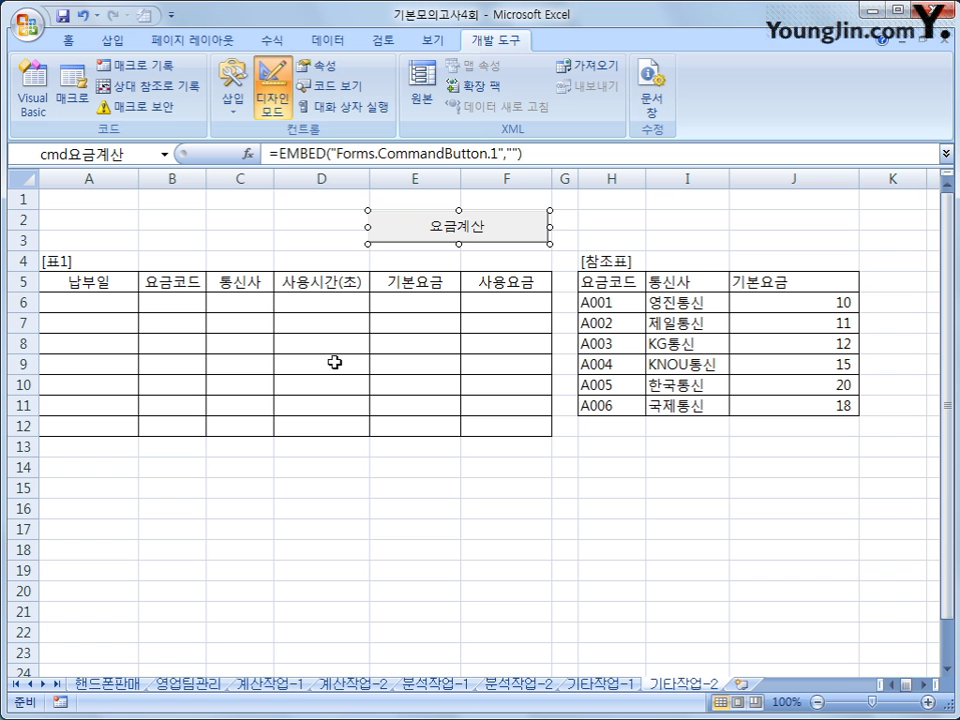
click(270, 96)
click(470, 224)
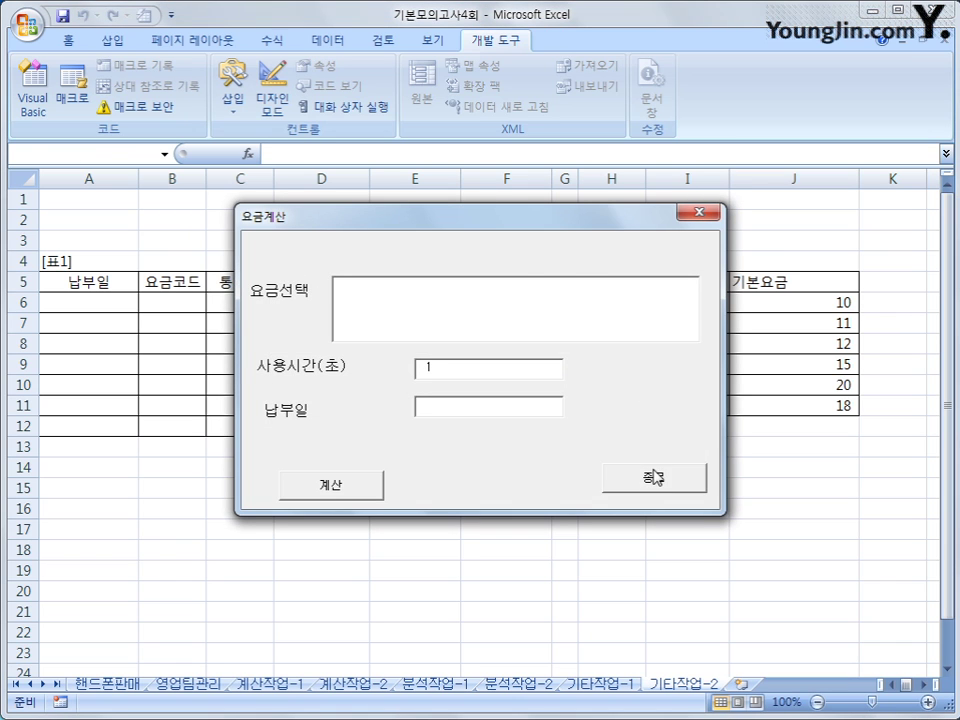
click(720, 212)
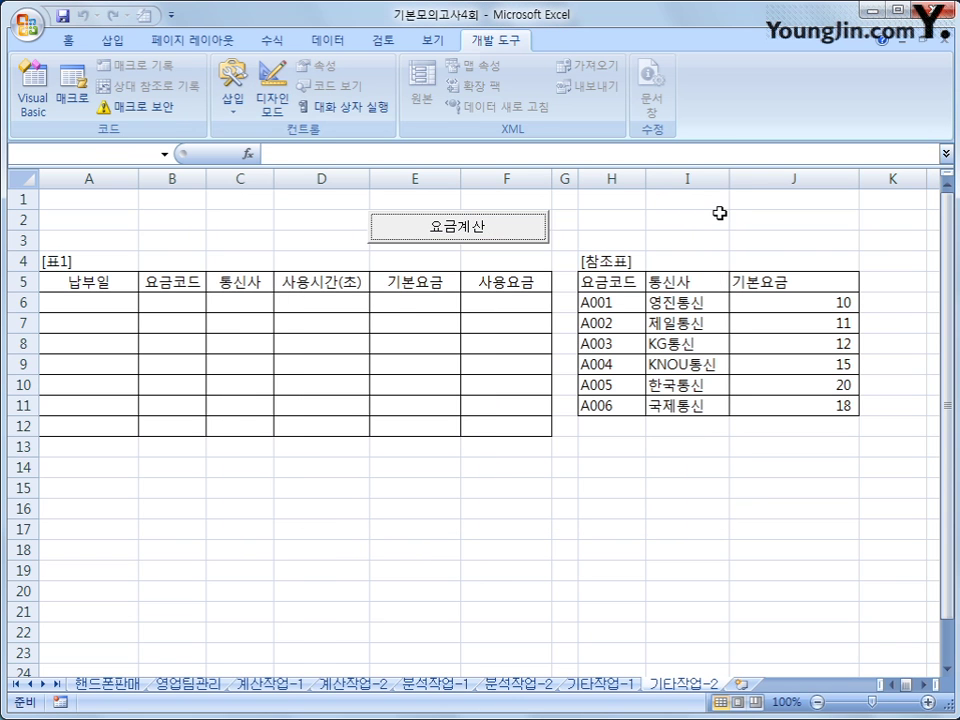
Step: Open the 요금계산 form again, move it below the button to view it beside the reference table, and close it
click(514, 225)
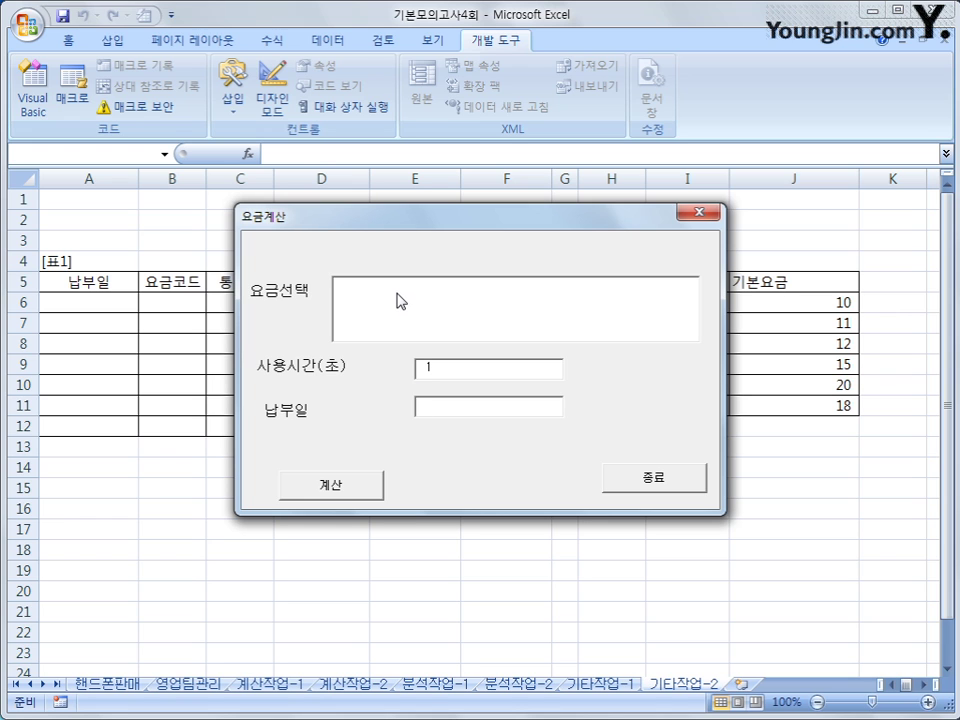
drag(407, 221, 303, 329)
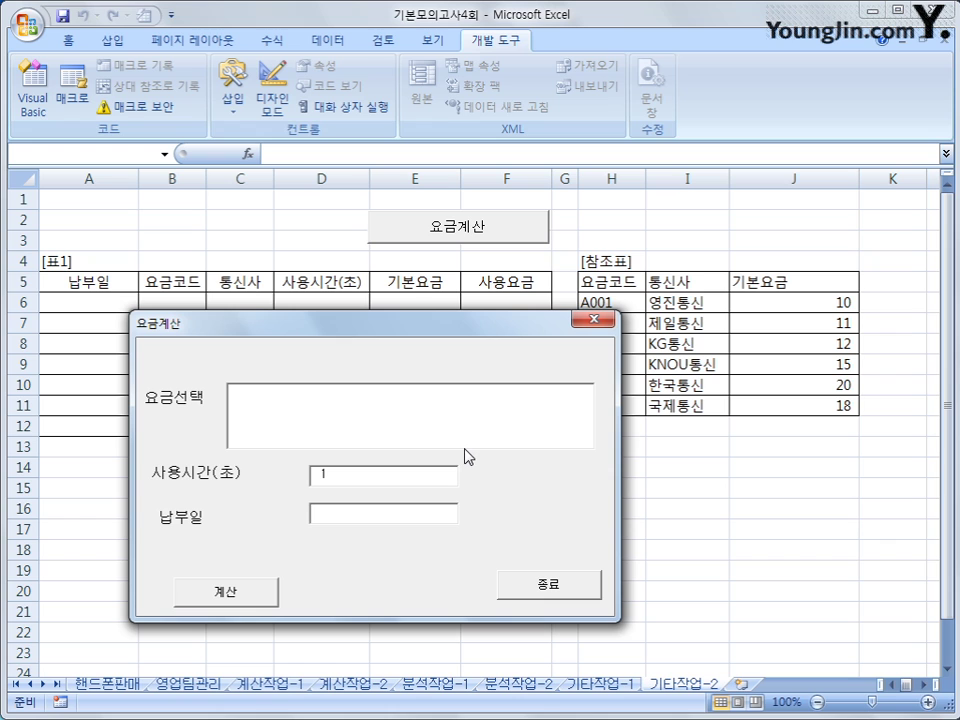
click(584, 320)
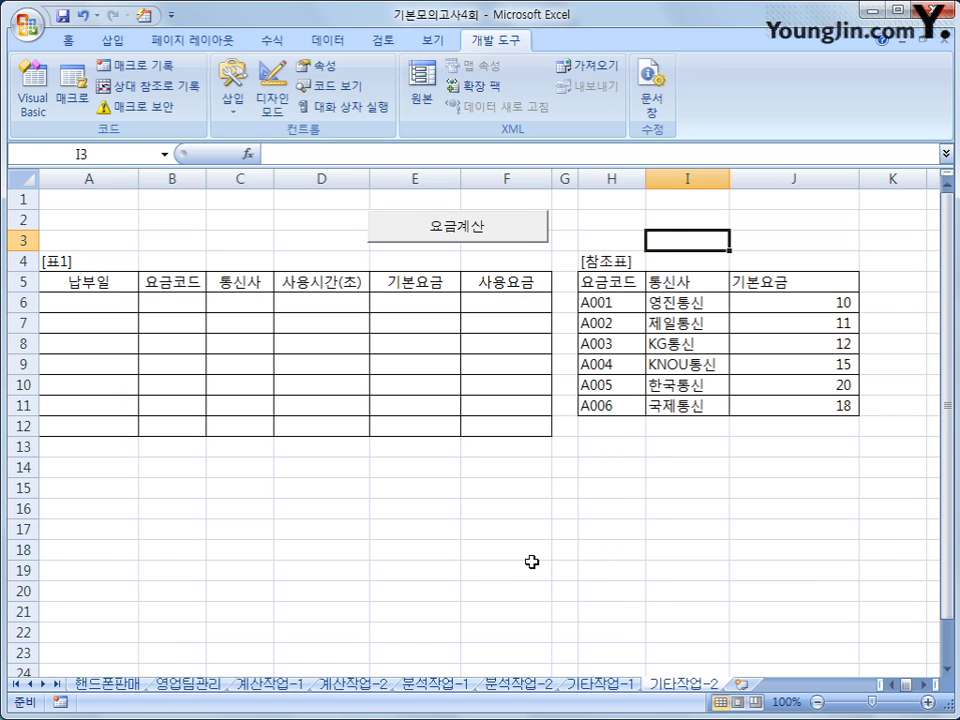
Step: Return to the Visual Basic editor, enlarge the project list, and open the code of the 요금계산 form
click(30, 105)
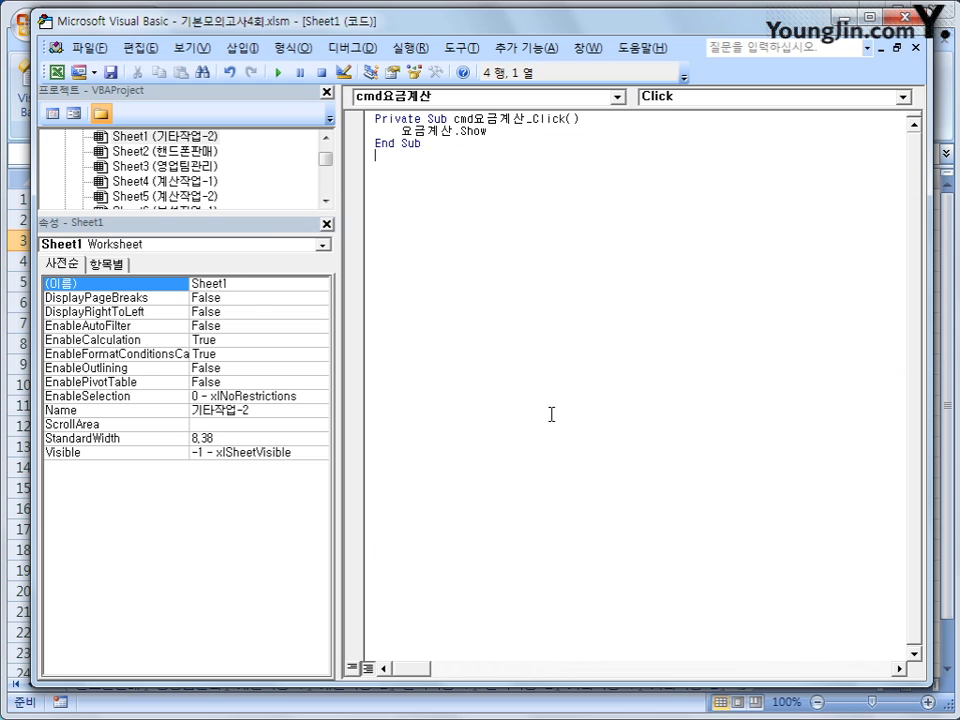
drag(261, 214, 265, 273)
drag(330, 186, 325, 228)
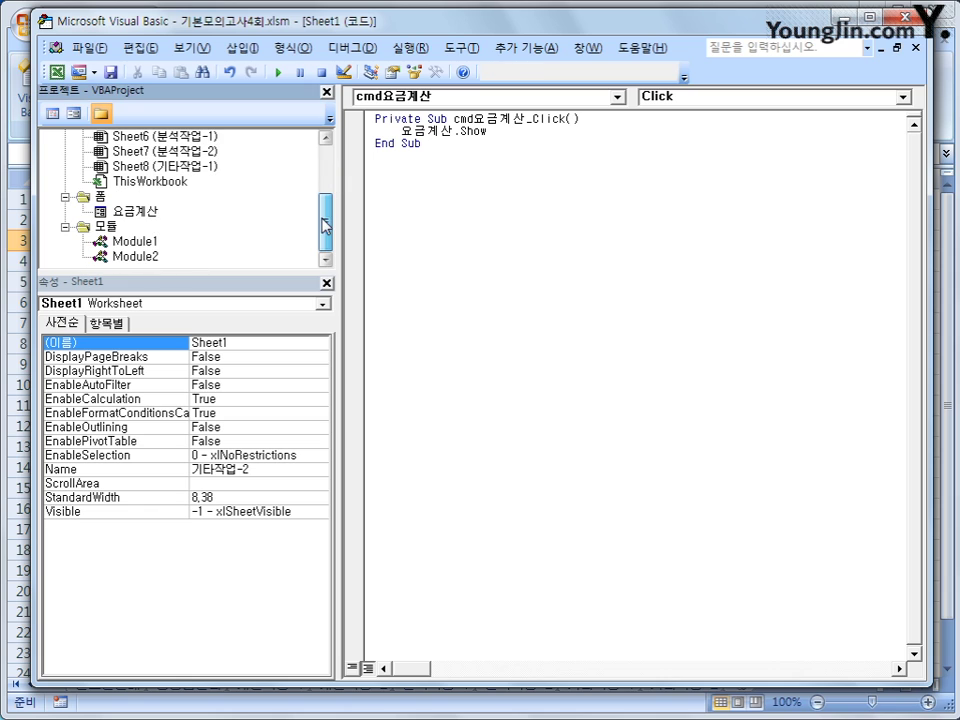
click(136, 214)
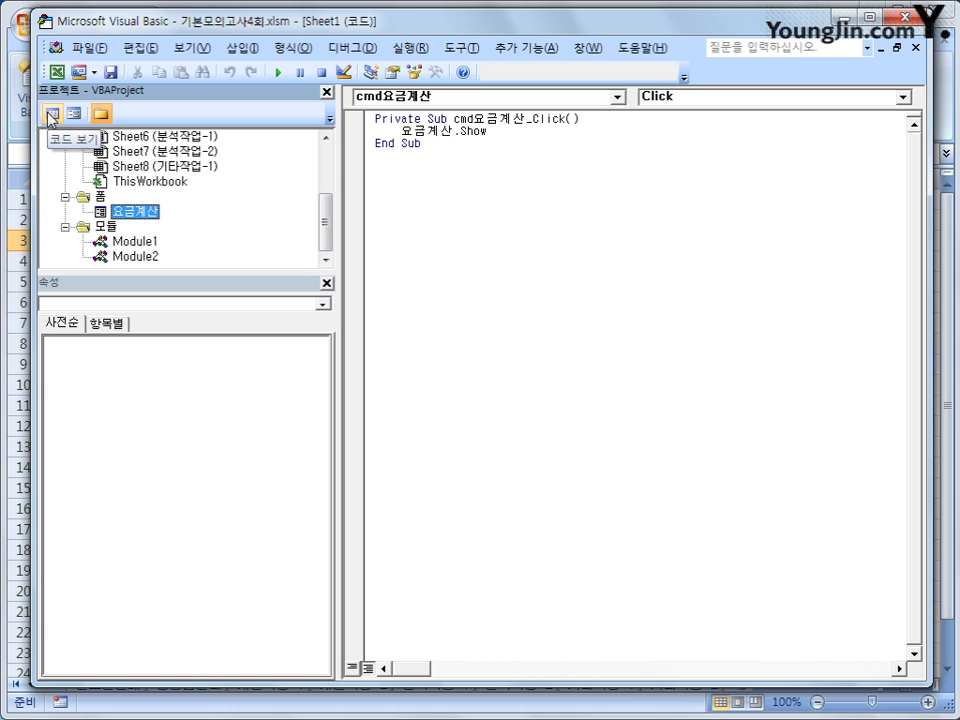
click(51, 116)
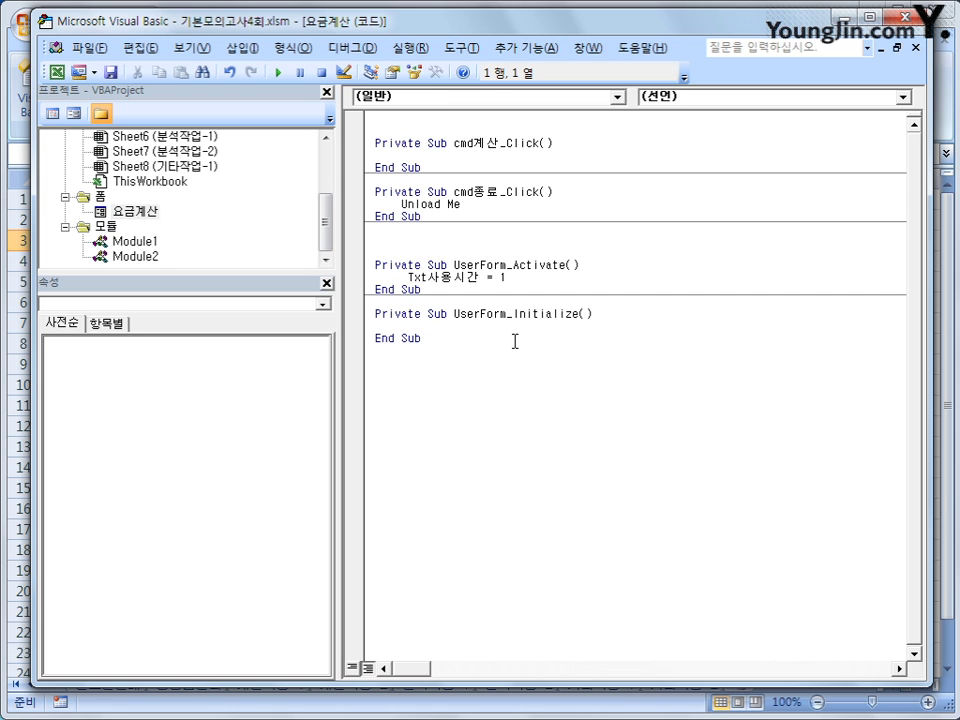
Step: In the form's UserForm_Initialize procedure, enter the statement Txt납부일 = Date to fill in the current date
click(518, 99)
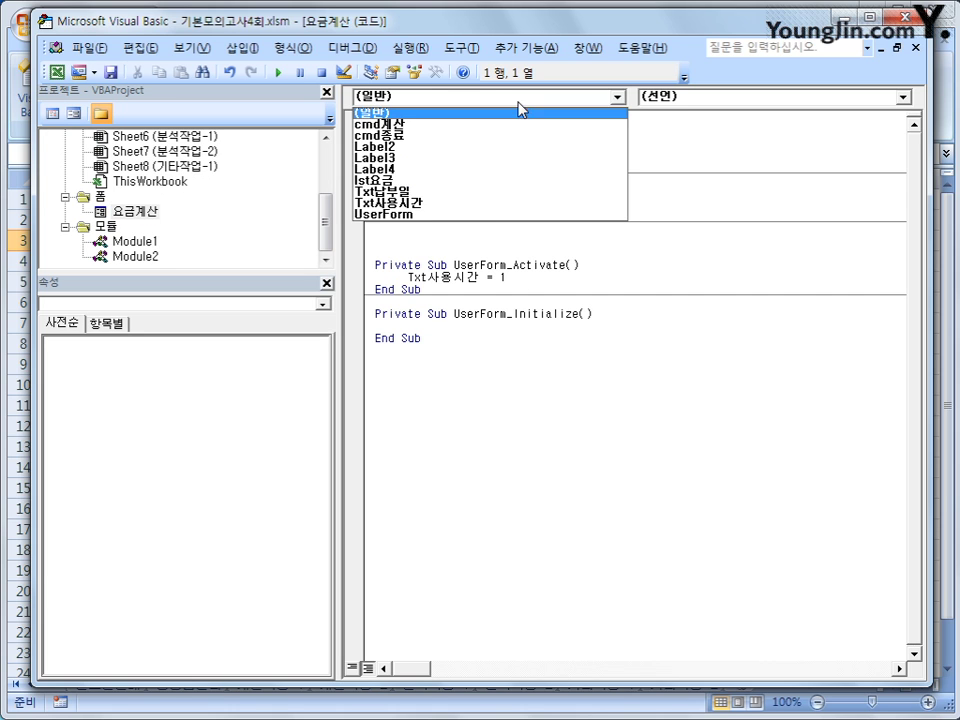
click(477, 216)
click(754, 100)
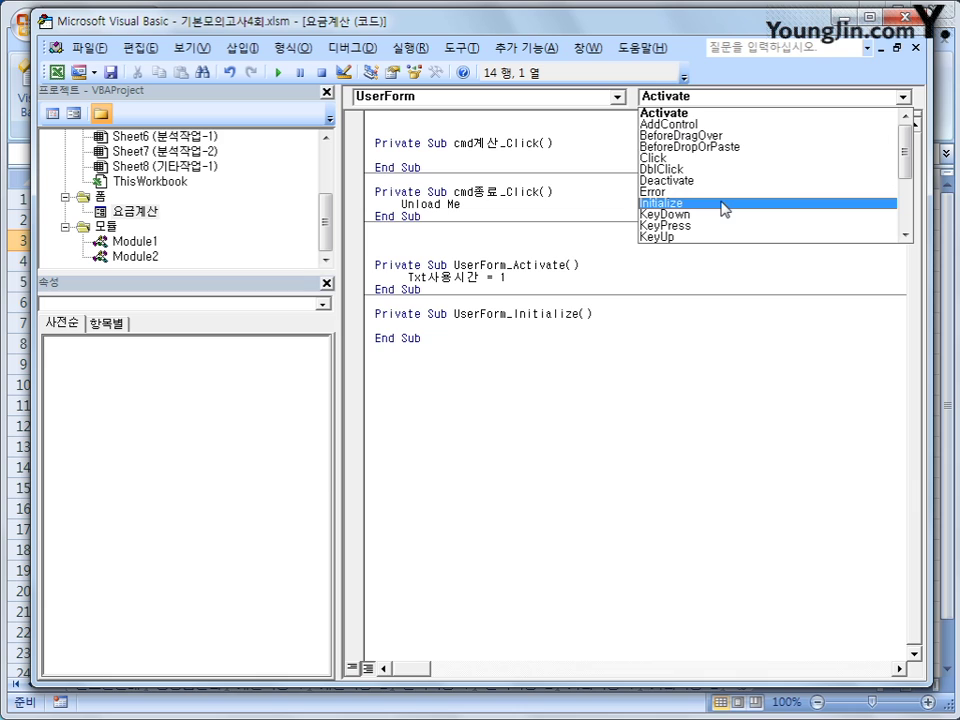
click(722, 203)
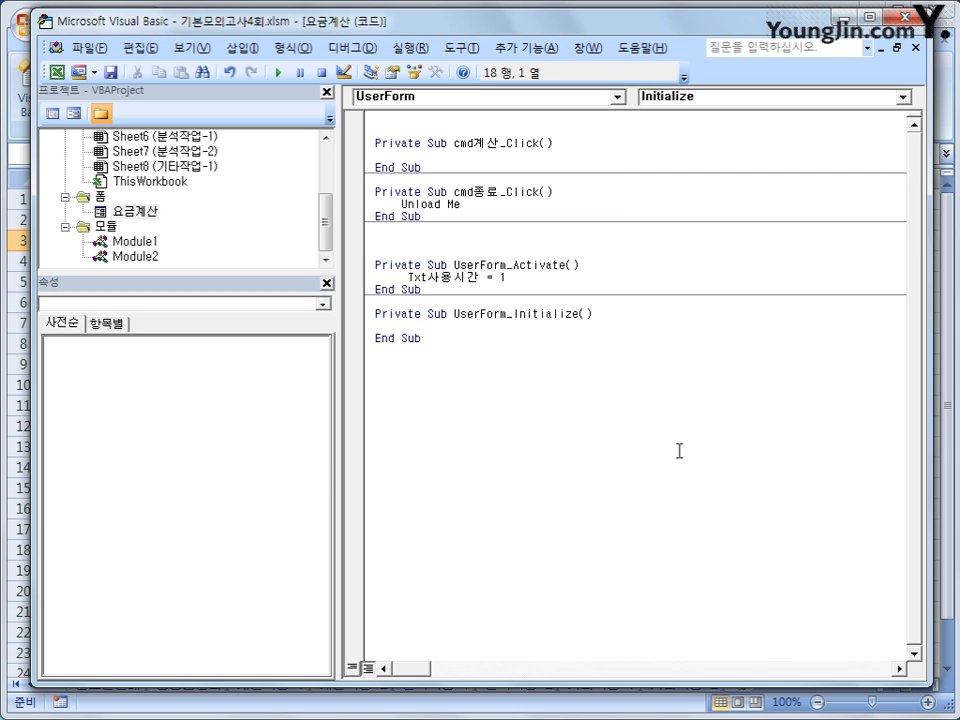
key(Tab)
text(txt납부일 =)
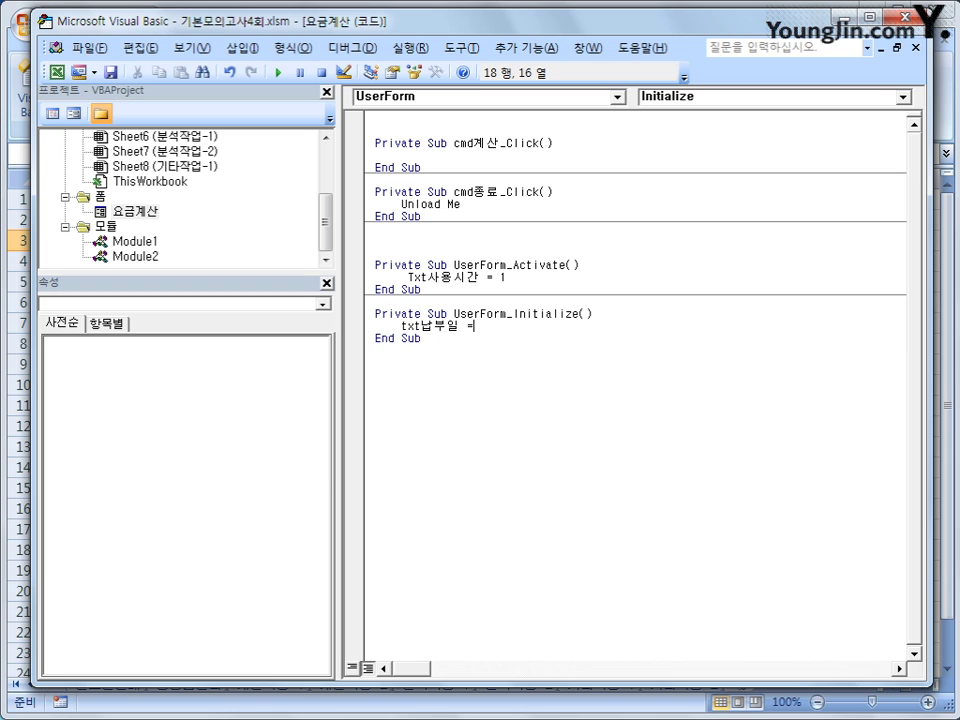
text( date)
key(Return)
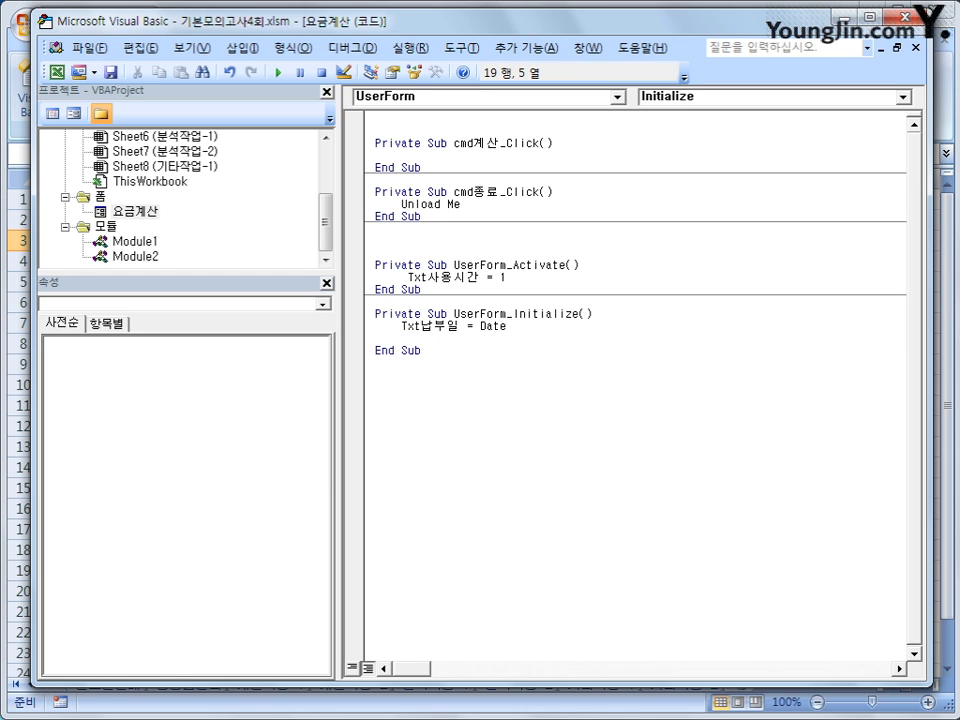
Step: Add the line lst요금.RowSource = "H6:J11" to the Initialize procedure to fill the list from the reference table
text(lst요금)
key(BackSpace)
text(.)
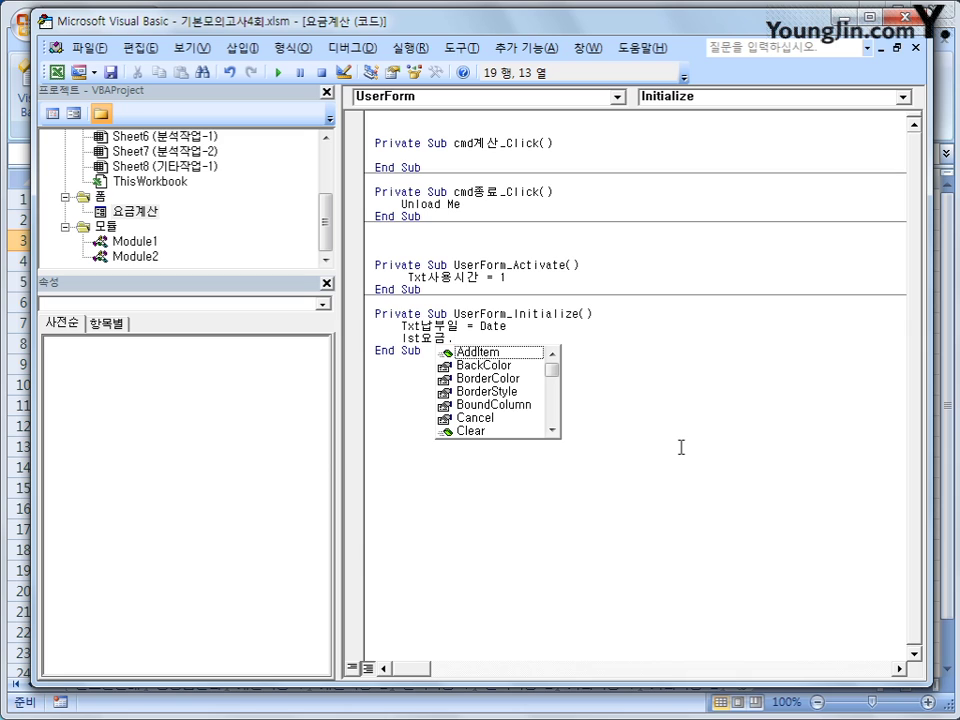
text(row)
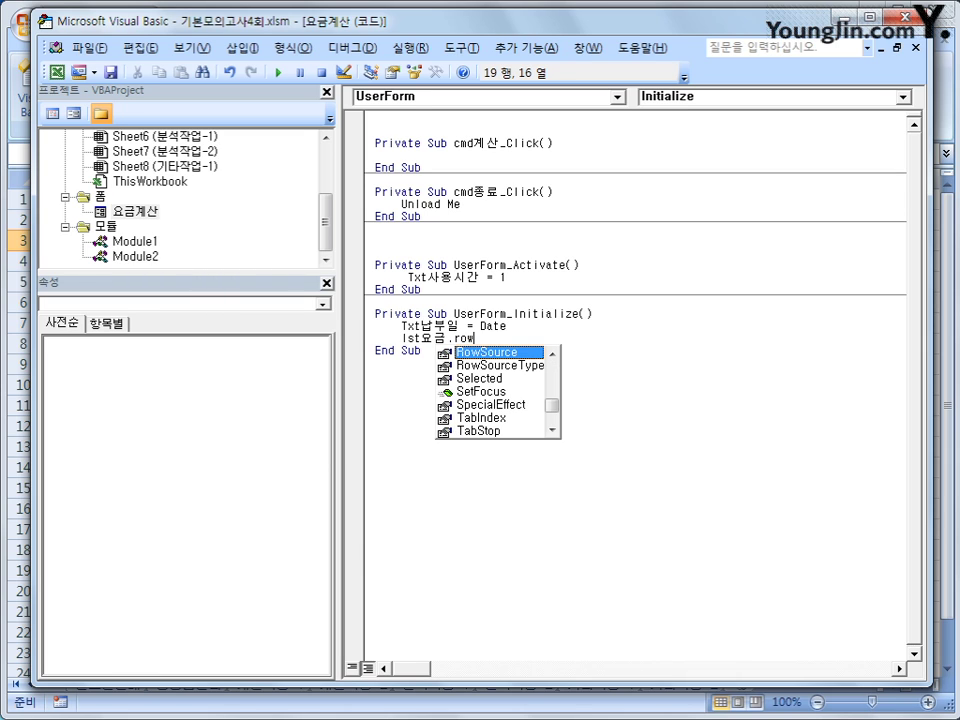
key(Tab)
text(= )
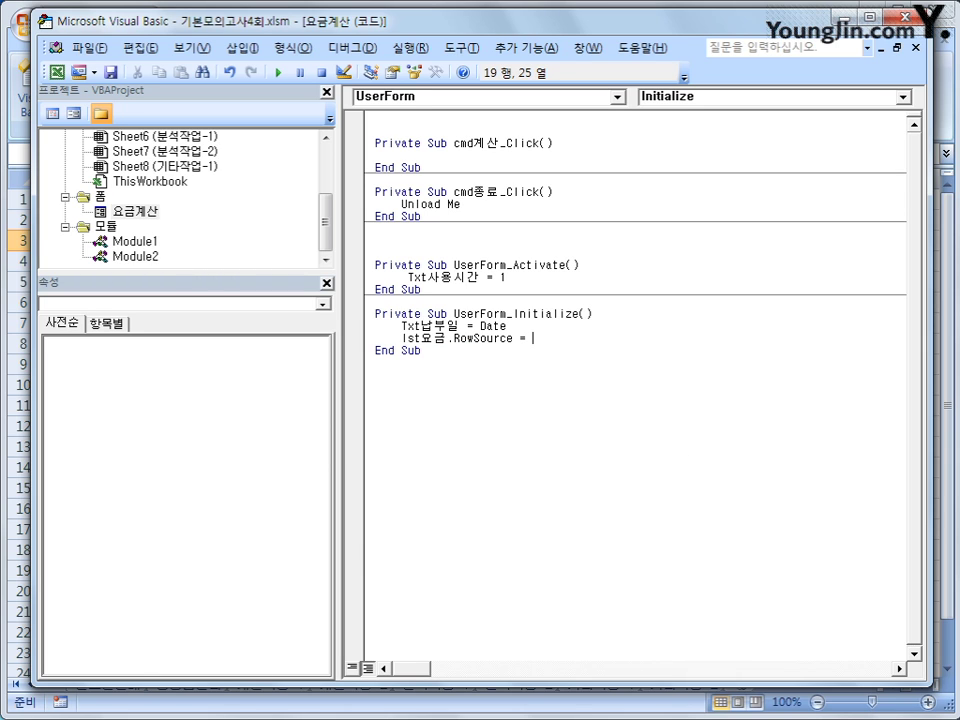
text("H6:J11")
key(Return)
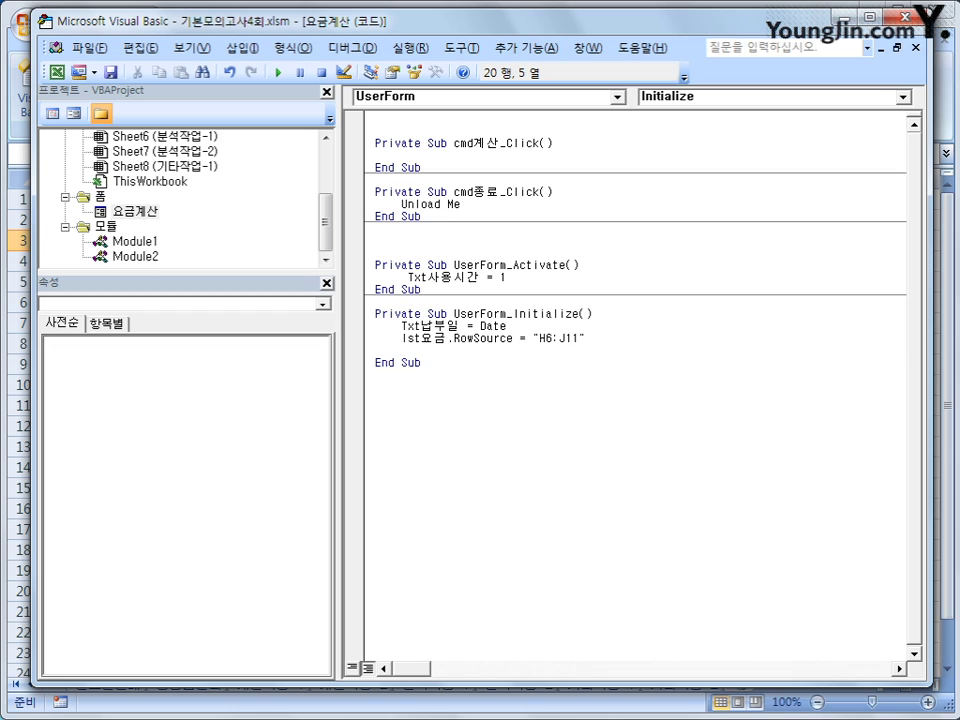
Step: Add the line lst요금.ColumnCount = 3 below the RowSource statement in the Initialize procedure
text(lst요)
key(BackSpace)
key(BackSpace)
text(요금.)
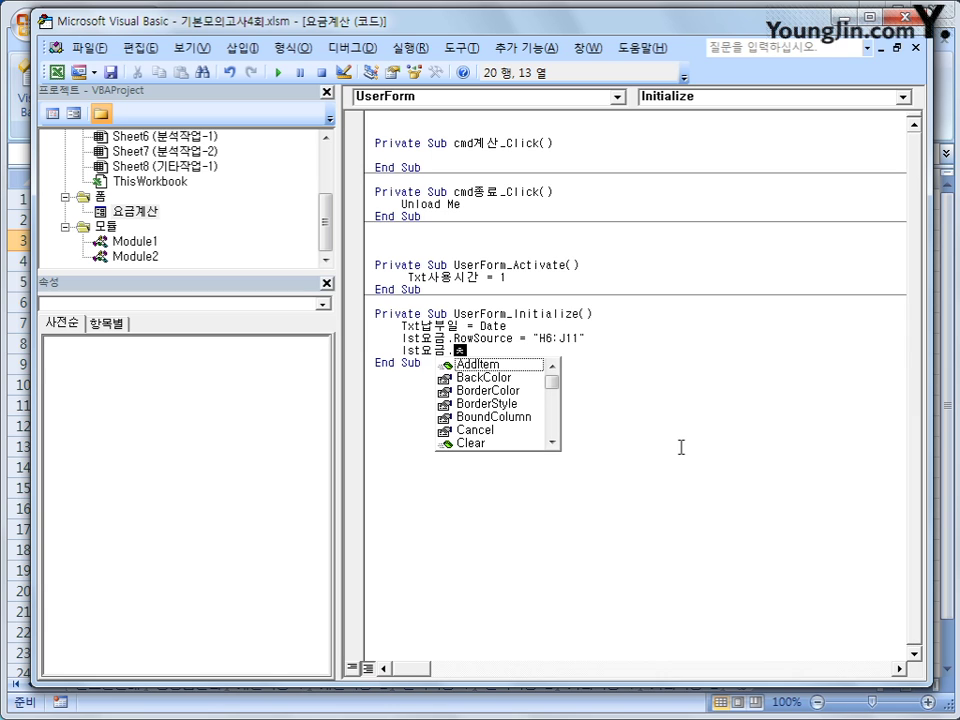
text(c)
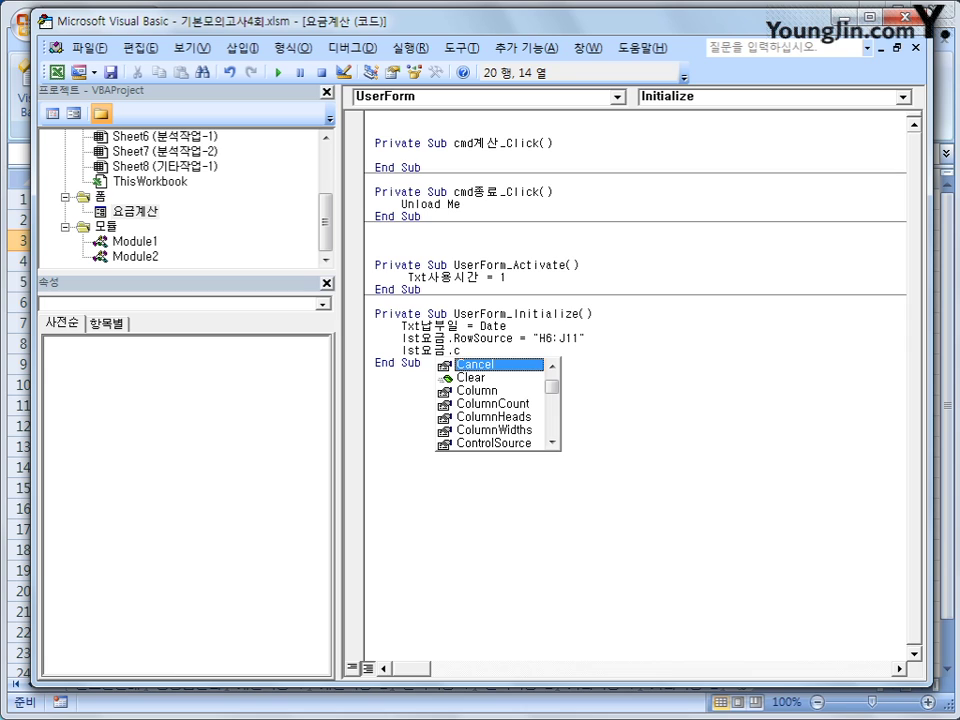
key(Down)
key(Down)
key(Down)
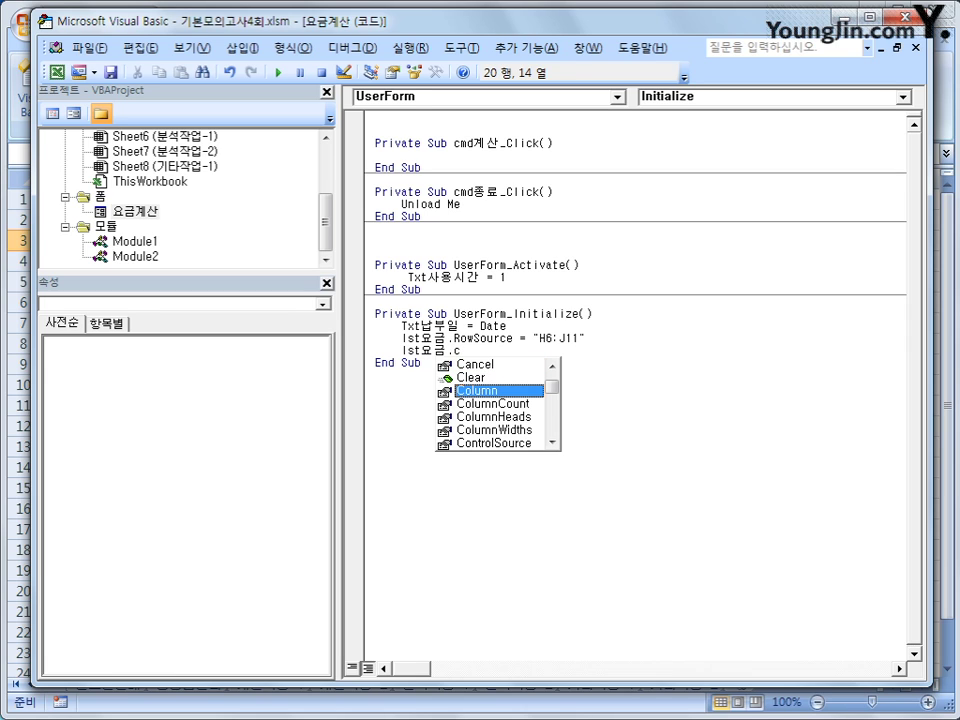
key(Tab)
text(=3)
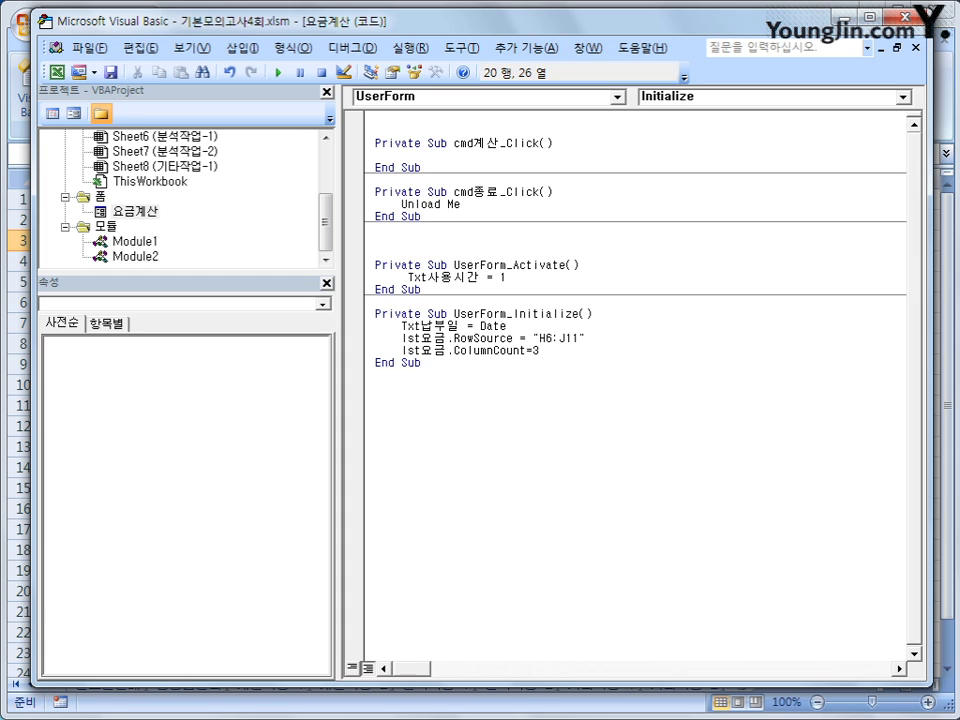
click(421, 363)
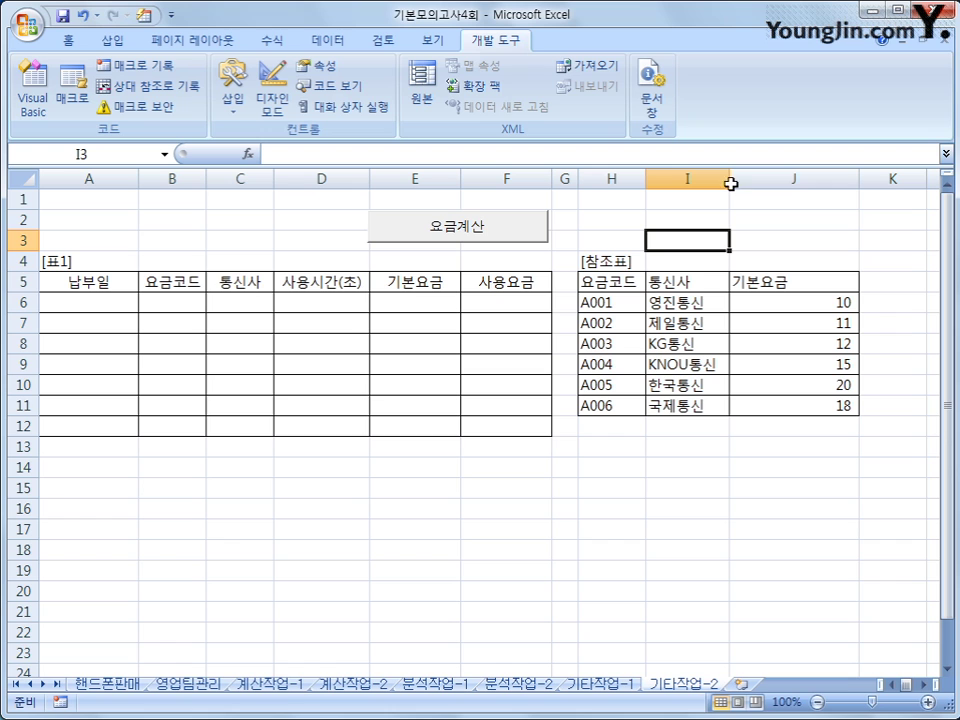
Step: Test the 요금계산 form from the worksheet button, selecting the A001 row and checking the fields beside the tables, and close it
click(516, 236)
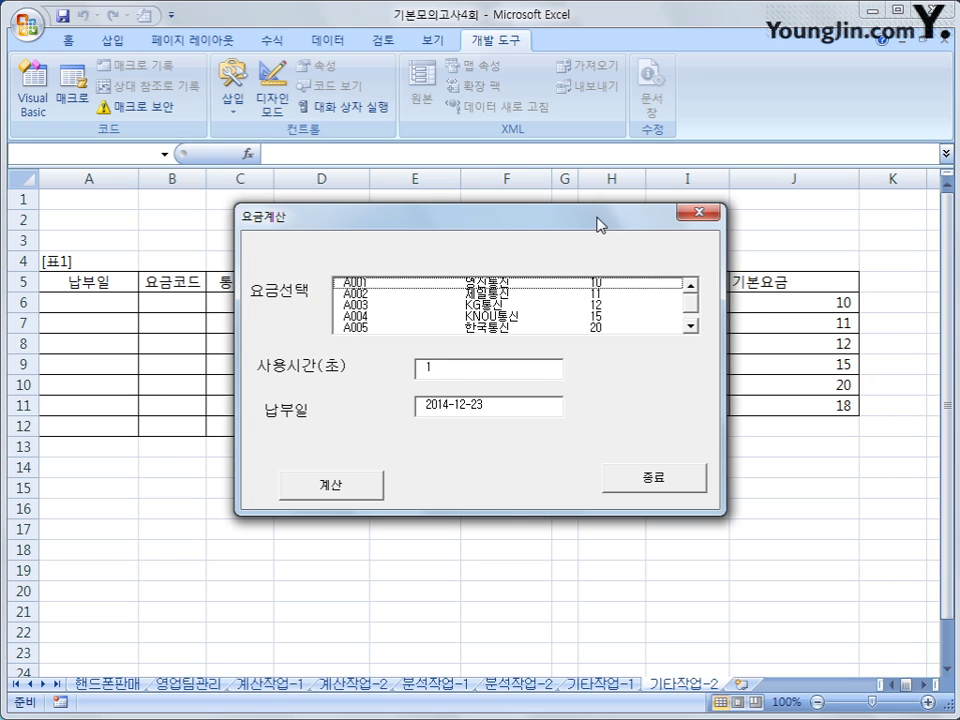
drag(600, 221, 517, 287)
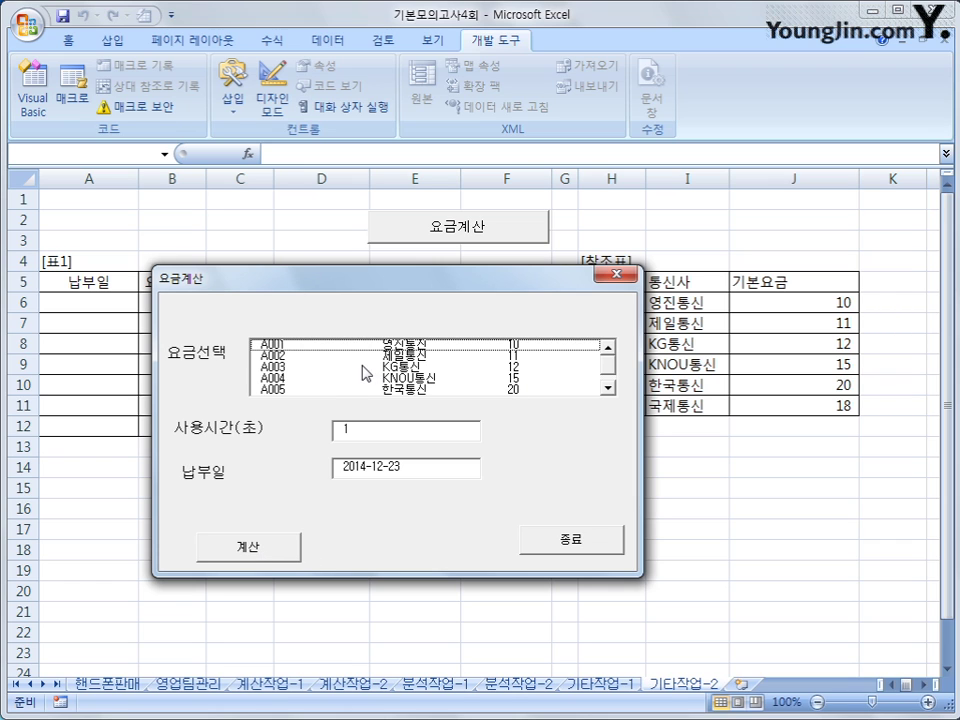
click(365, 346)
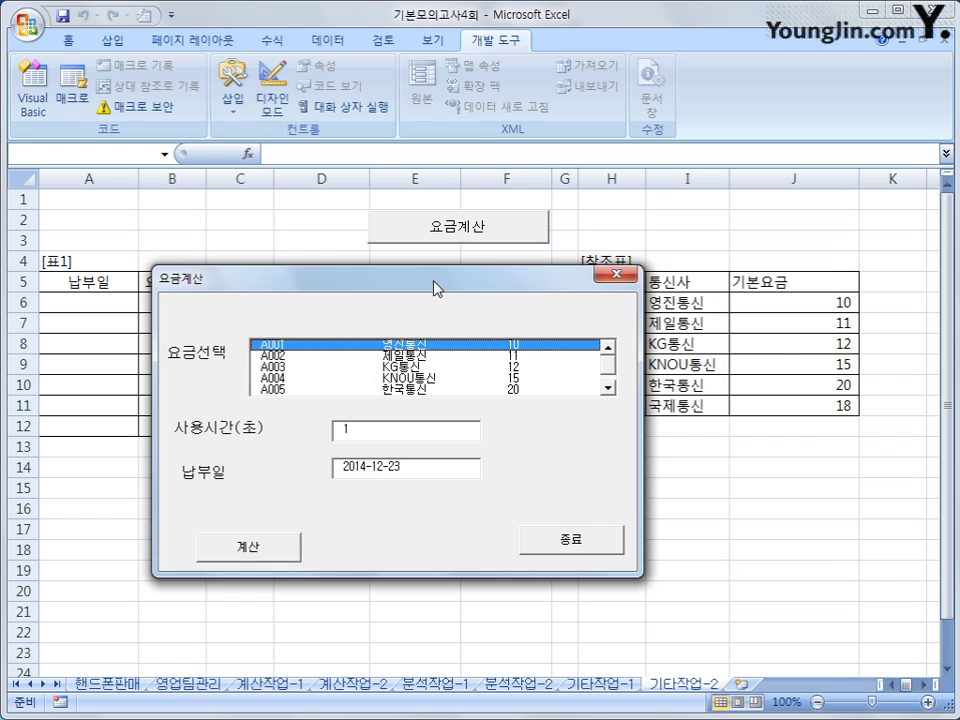
drag(433, 288, 668, 282)
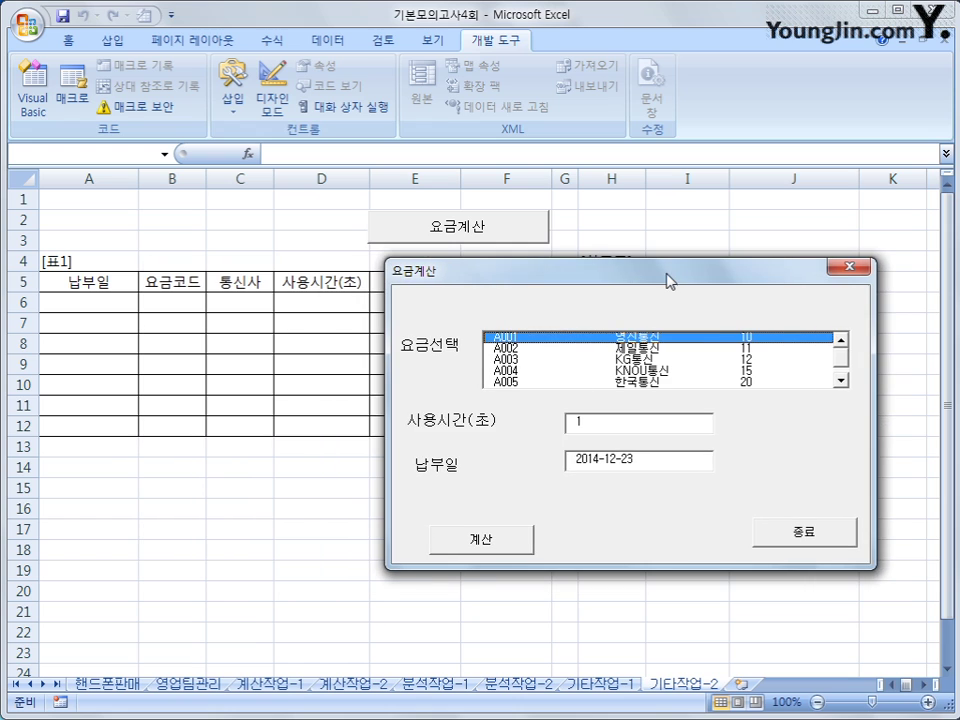
click(599, 424)
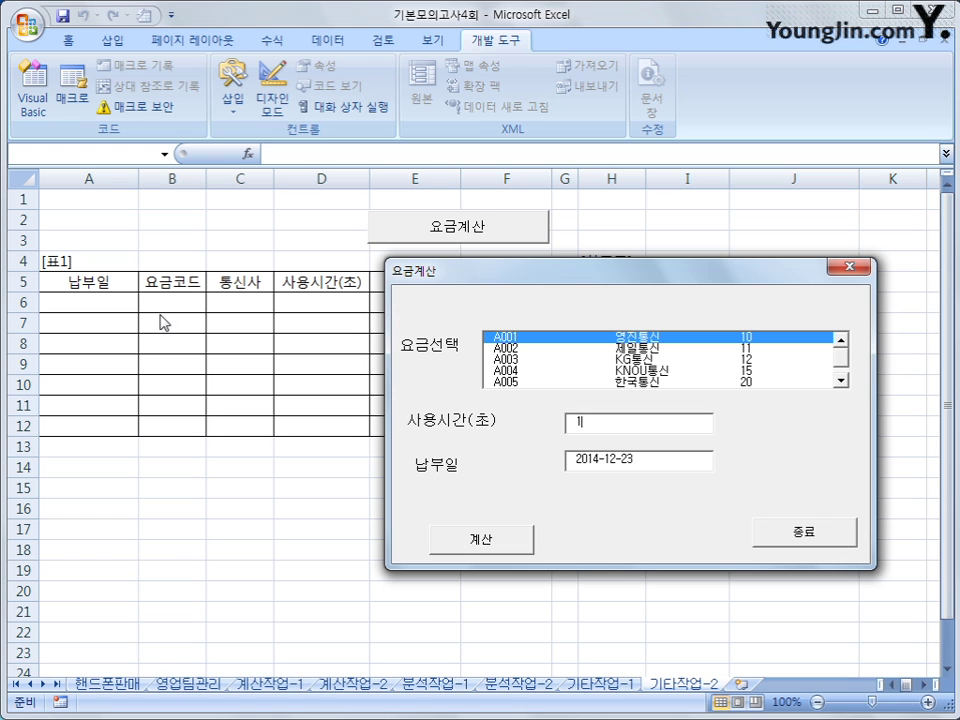
click(853, 268)
click(462, 510)
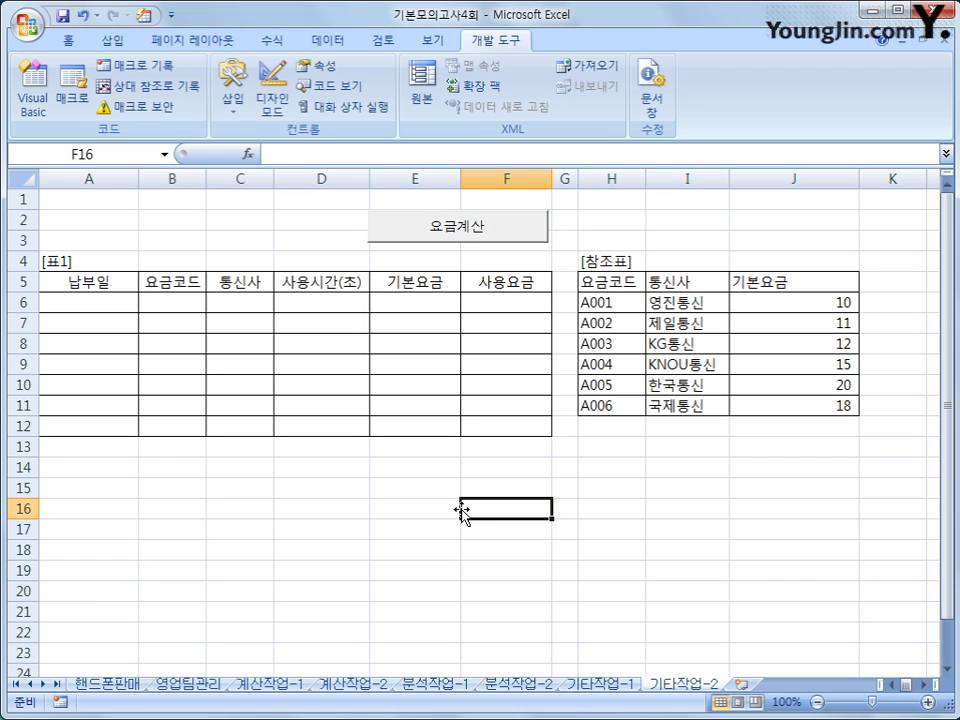
Step: Examine the title and header rows A4:F5 of [표1] and the first input row below them
click(75, 280)
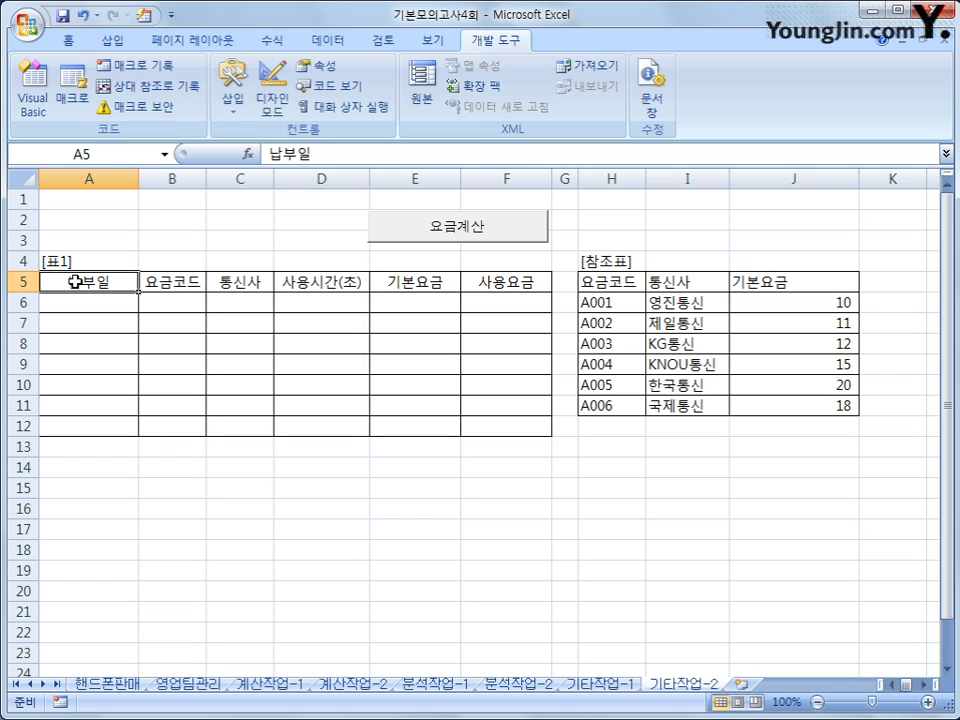
drag(75, 281, 508, 281)
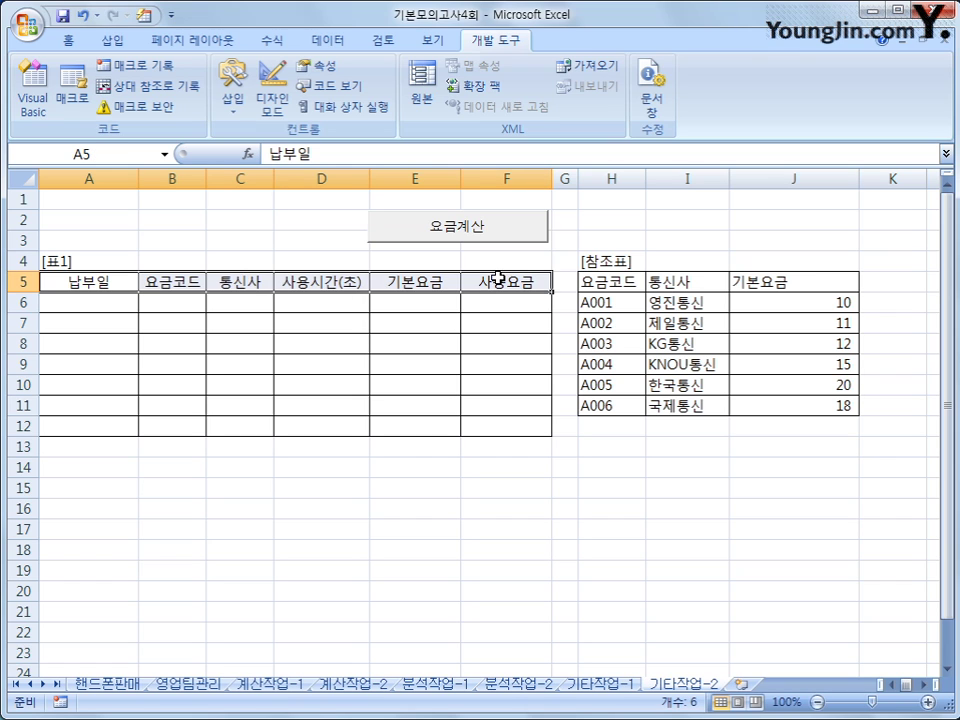
click(71, 261)
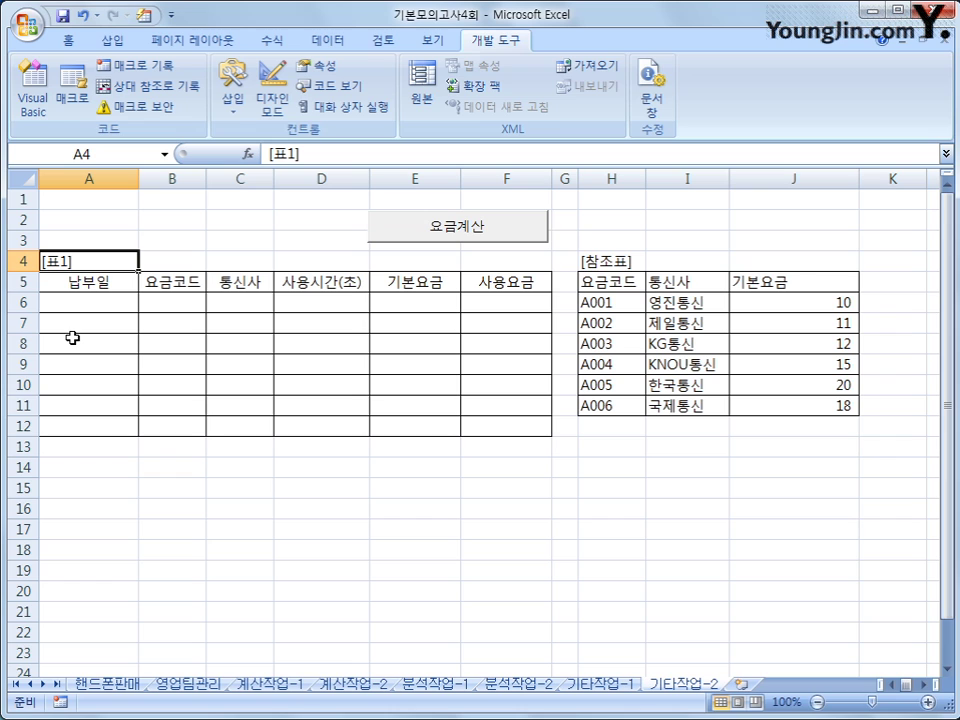
click(89, 285)
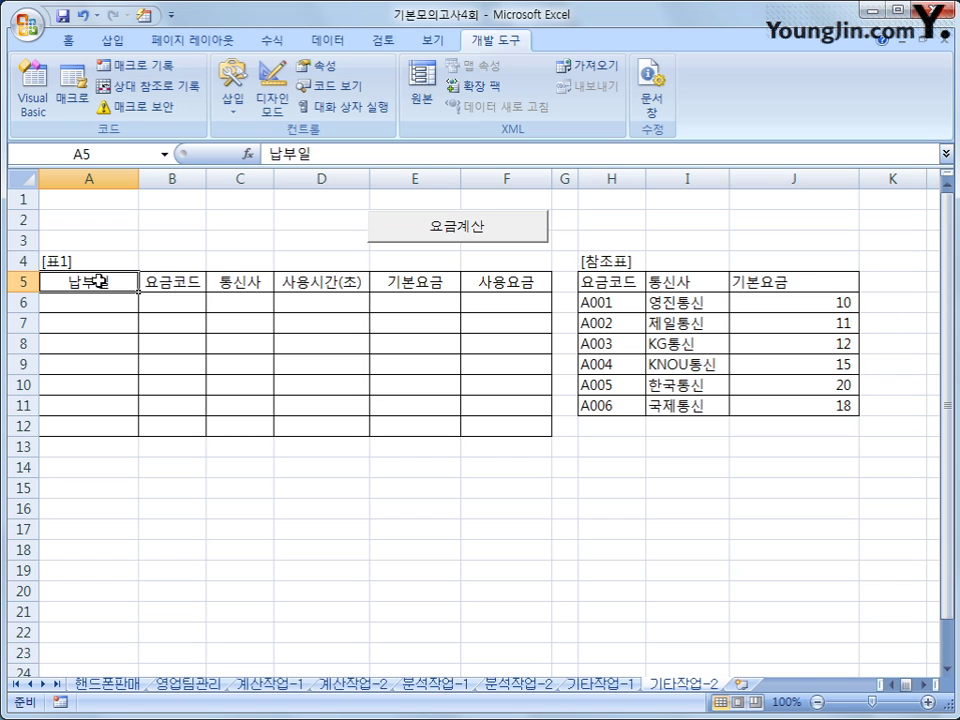
drag(96, 281, 487, 261)
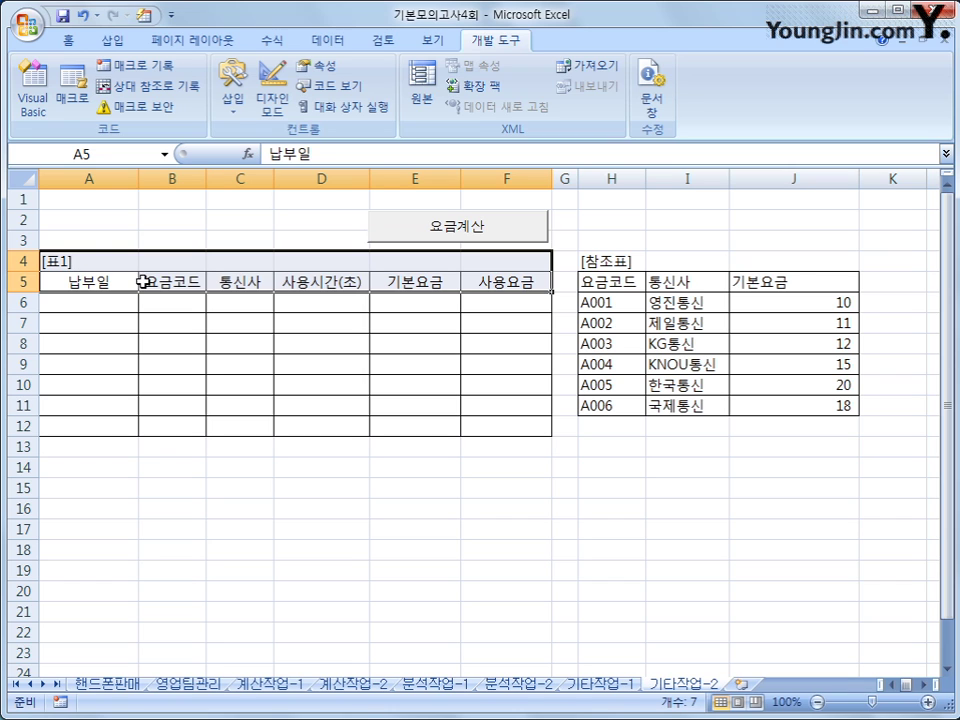
click(120, 305)
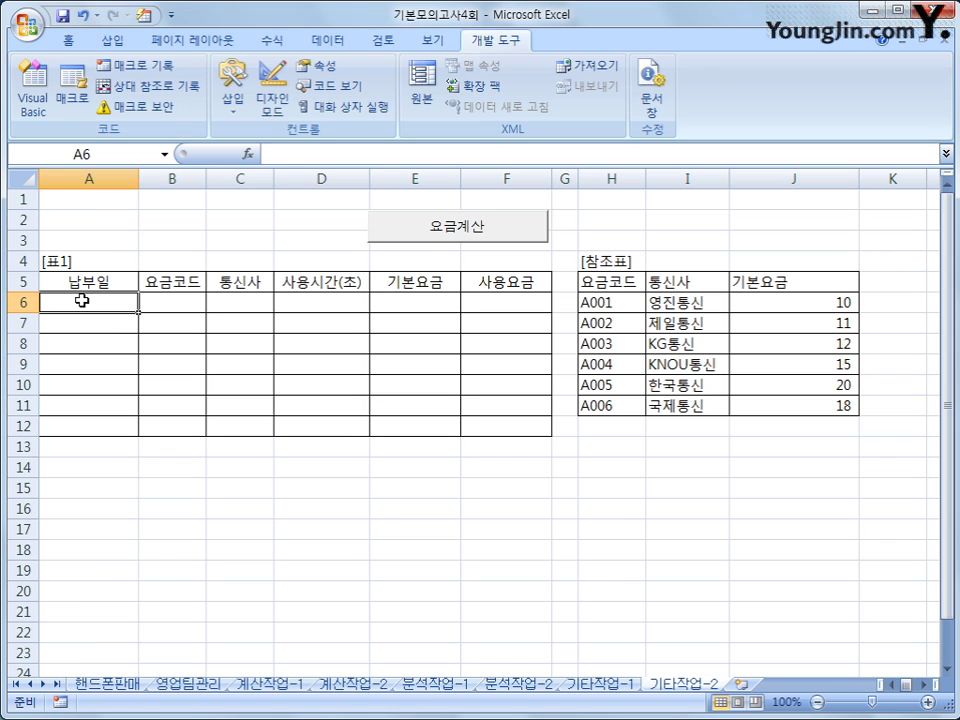
drag(79, 259, 487, 282)
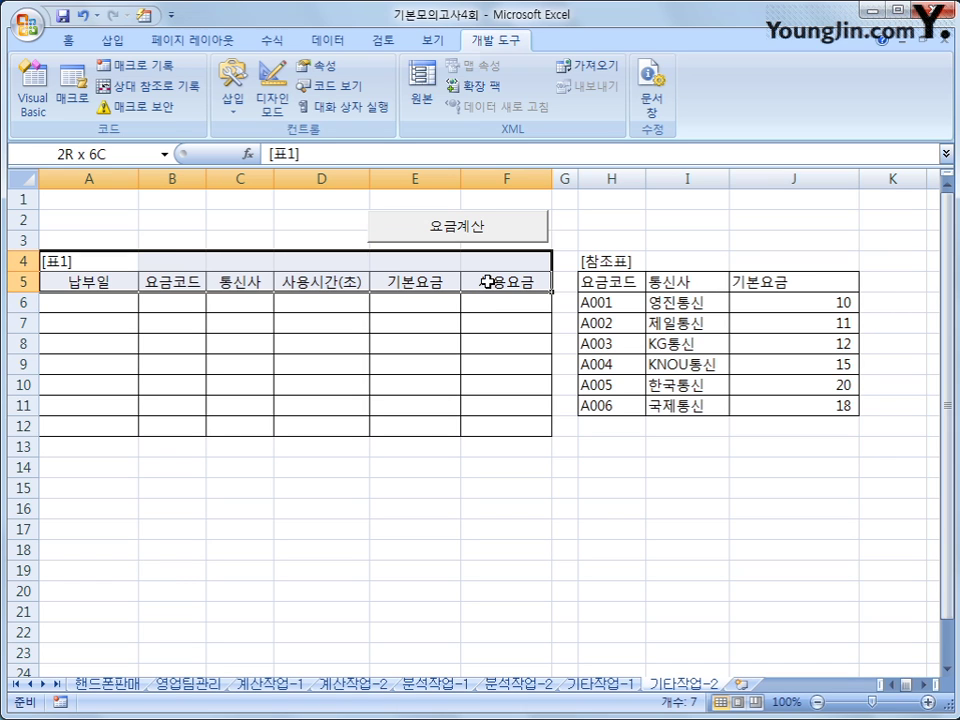
drag(487, 282, 487, 282)
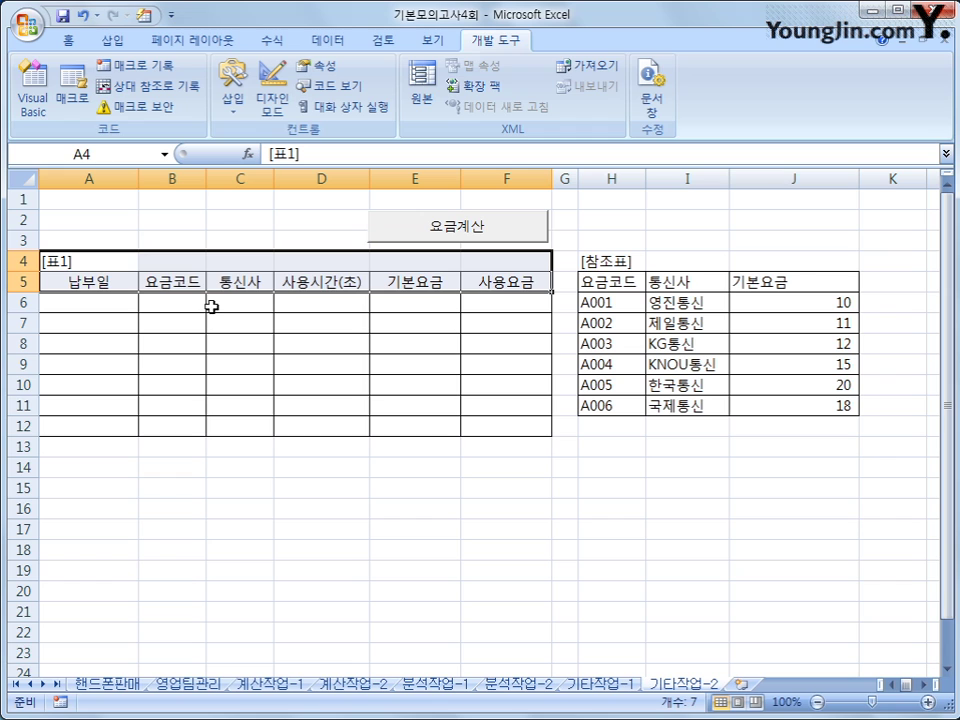
click(117, 305)
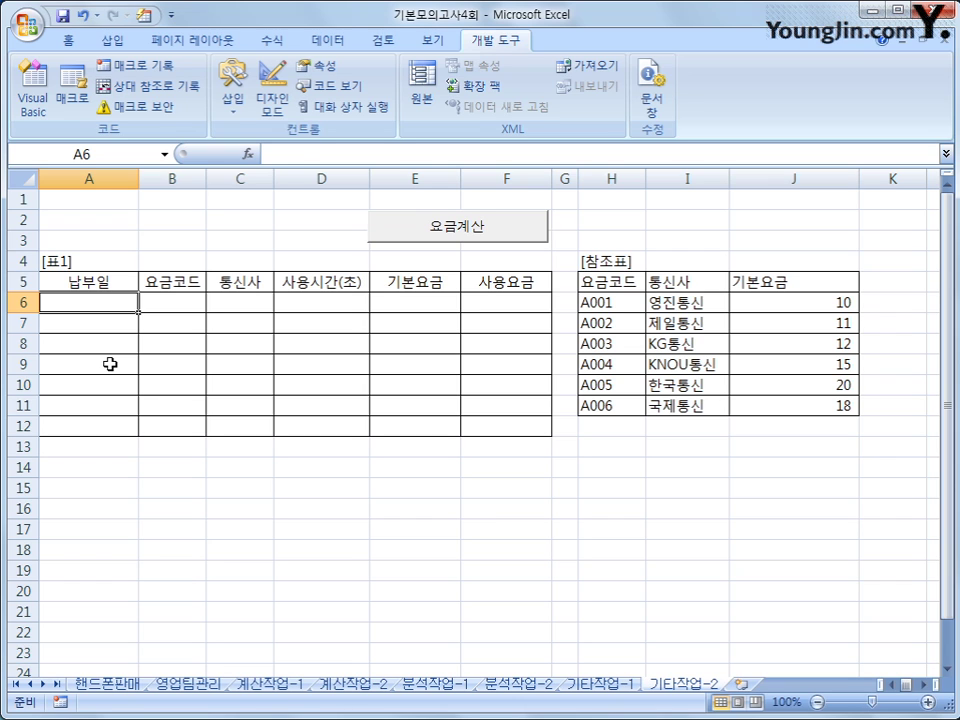
Step: Compare the 납부일 through 사용요금 columns of [표1] with the 요금코드 and 통신사 columns of the reference table
drag(112, 278, 104, 433)
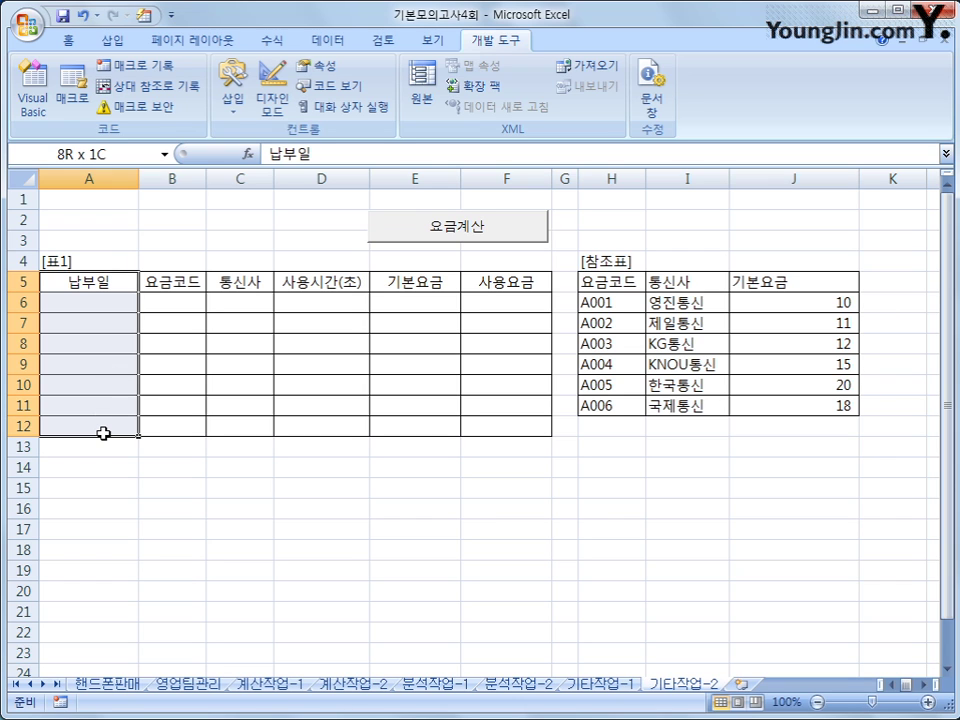
click(186, 281)
click(244, 276)
click(282, 281)
click(380, 278)
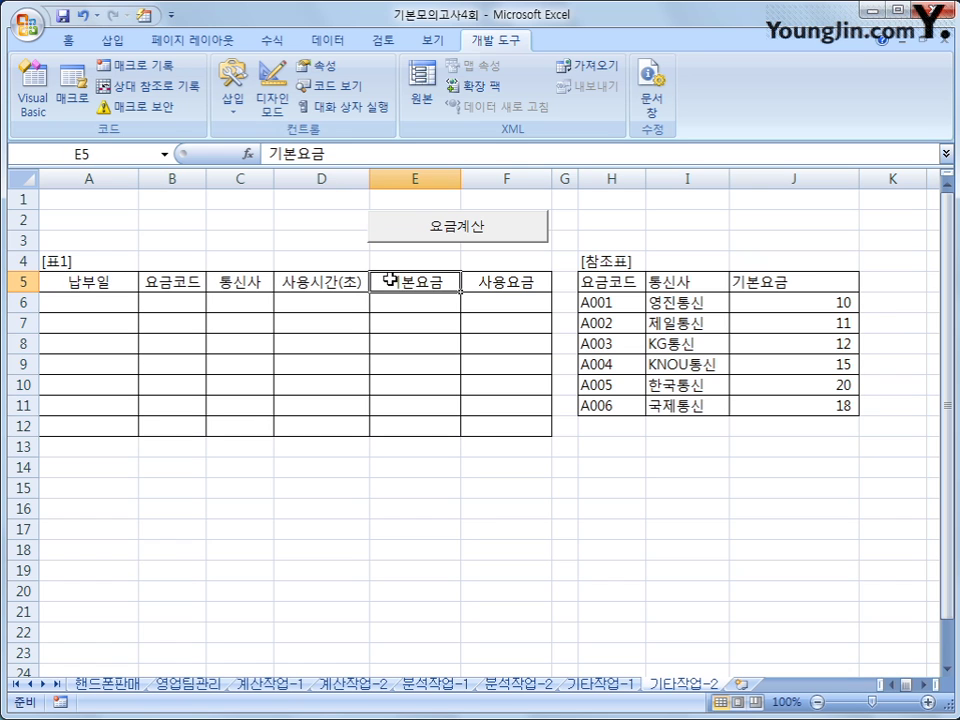
click(478, 281)
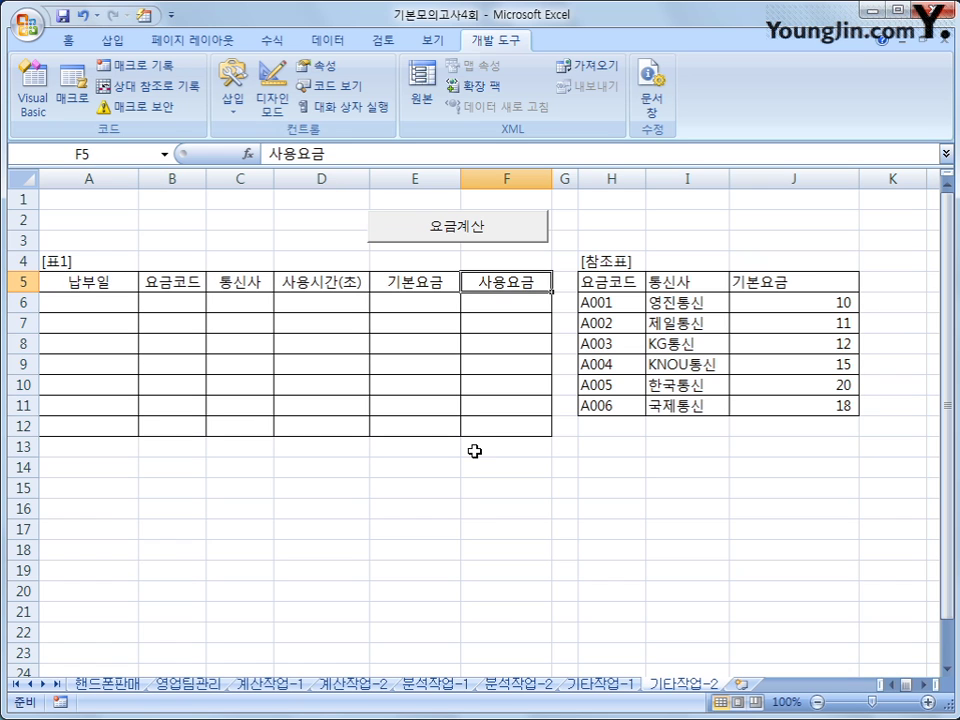
click(566, 274)
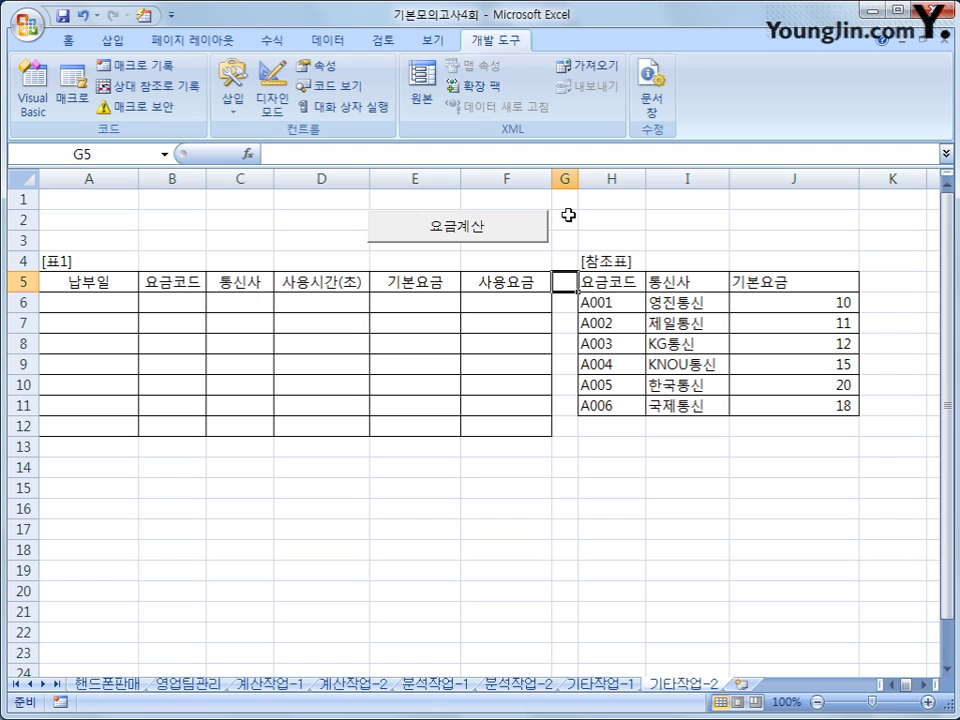
click(638, 283)
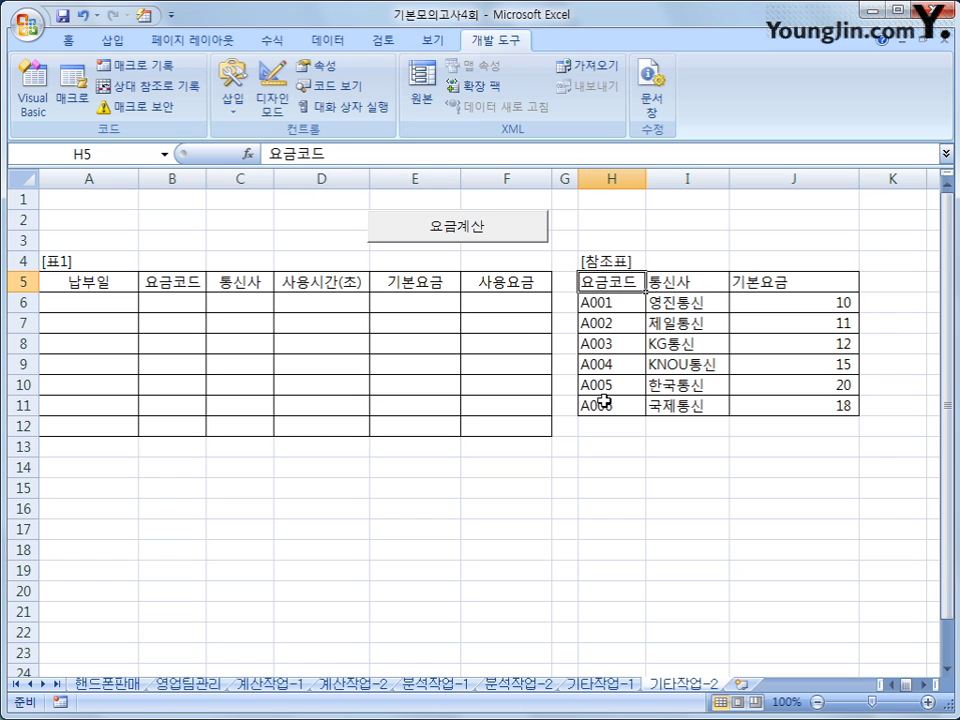
click(673, 283)
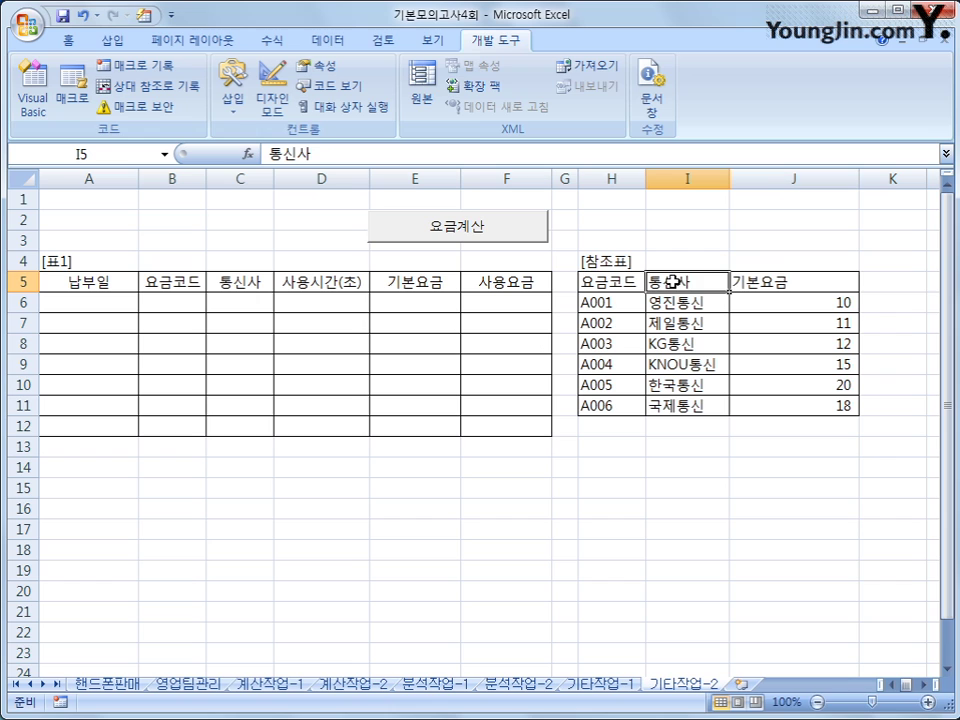
Step: Compare the 납부일, 요금코드 and 통신사 columns of [표1] with the 기본요금 header and A001 row of [참조표]
click(754, 280)
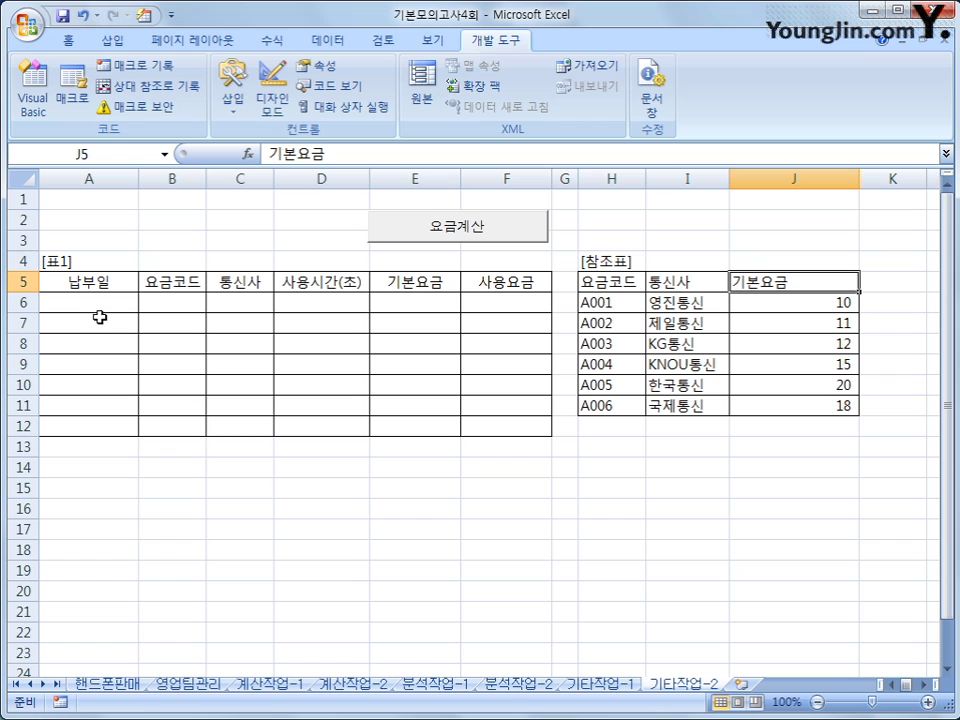
drag(96, 294, 117, 441)
drag(172, 283, 172, 445)
drag(238, 284, 243, 452)
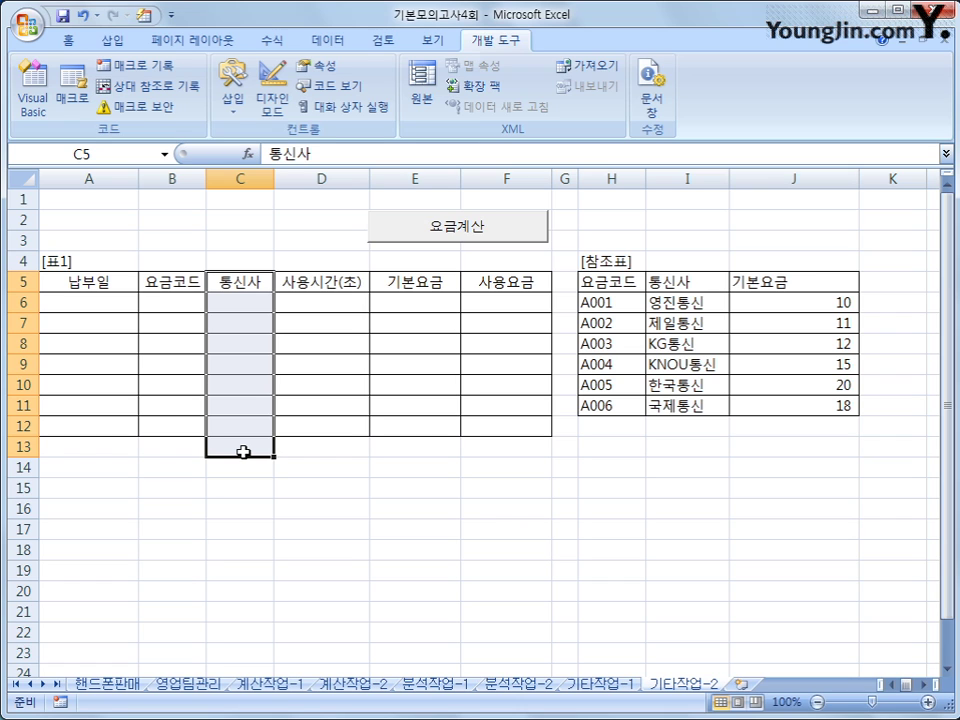
click(638, 303)
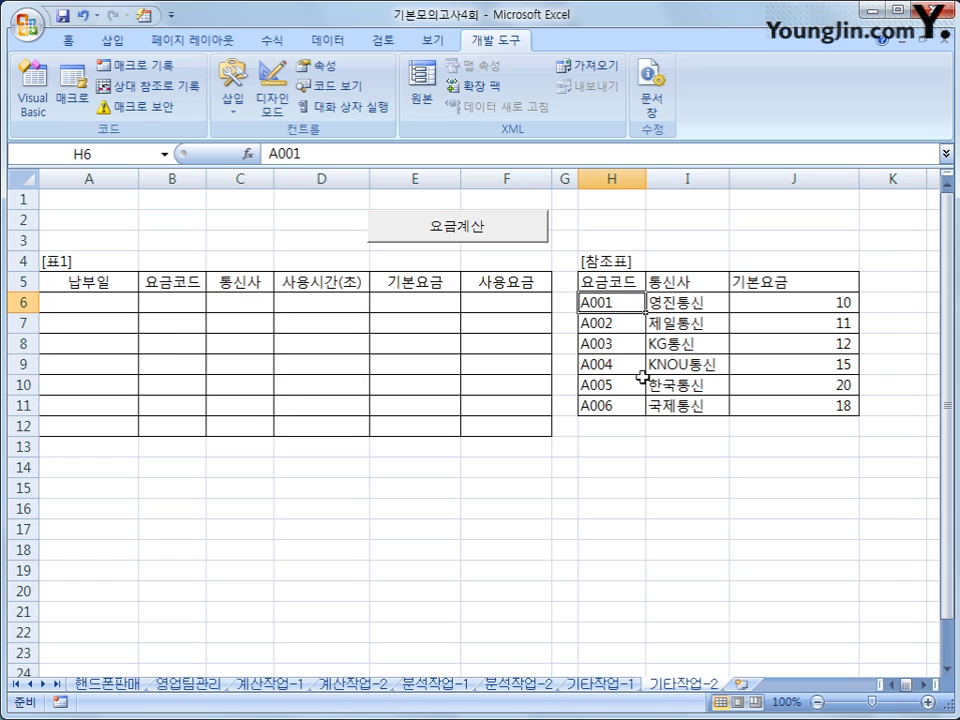
click(703, 301)
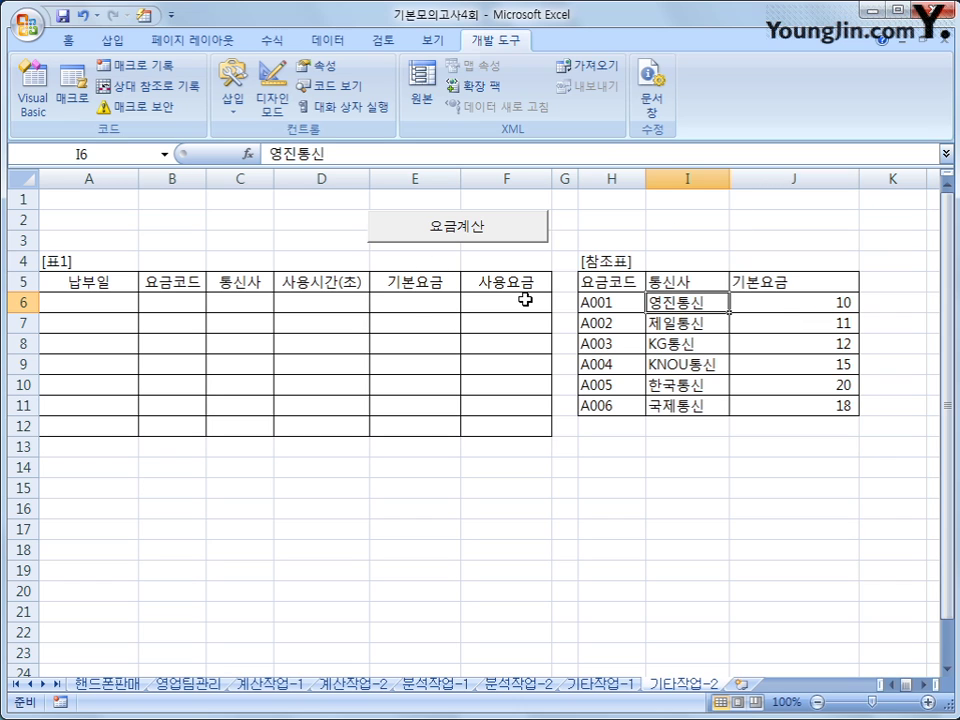
Step: Examine the [참조표] data range H6:J11, going through its A001 and A002 rows
drag(619, 302, 767, 407)
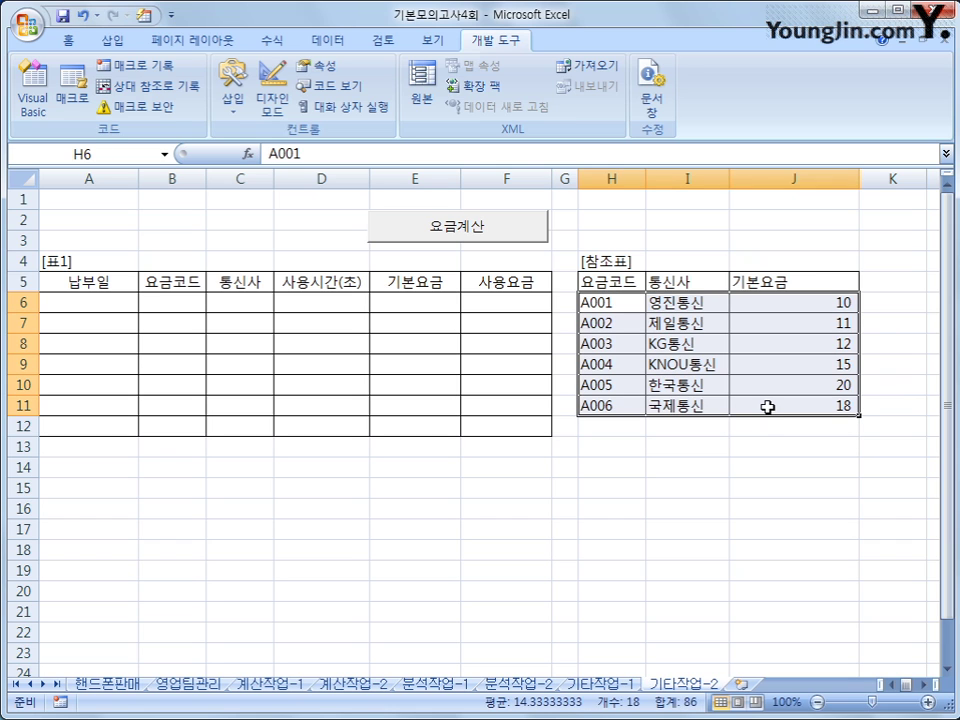
click(628, 307)
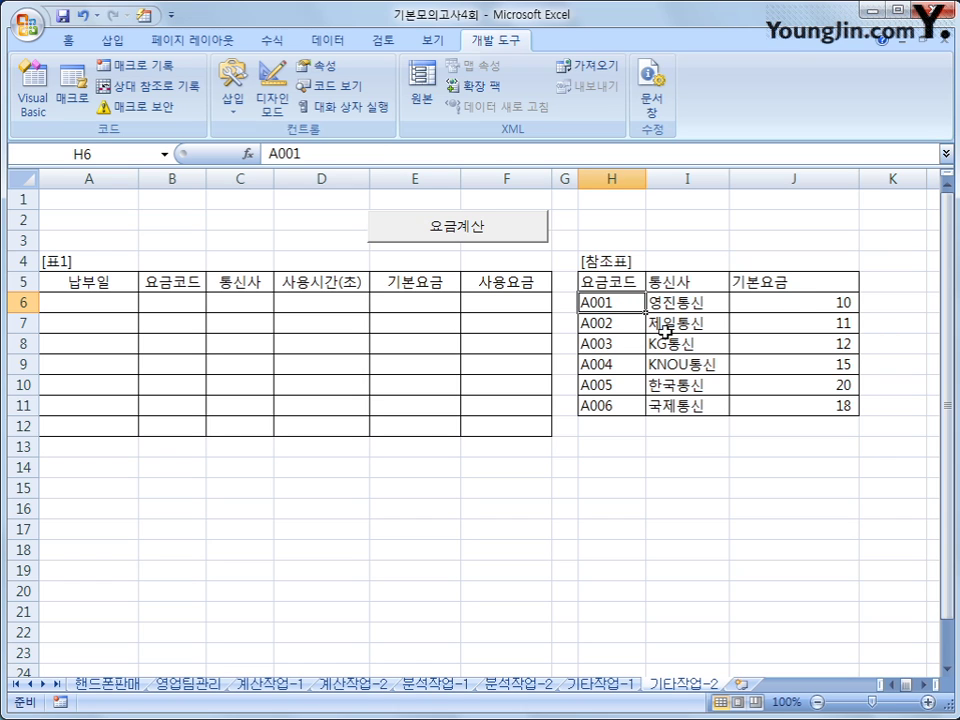
click(617, 325)
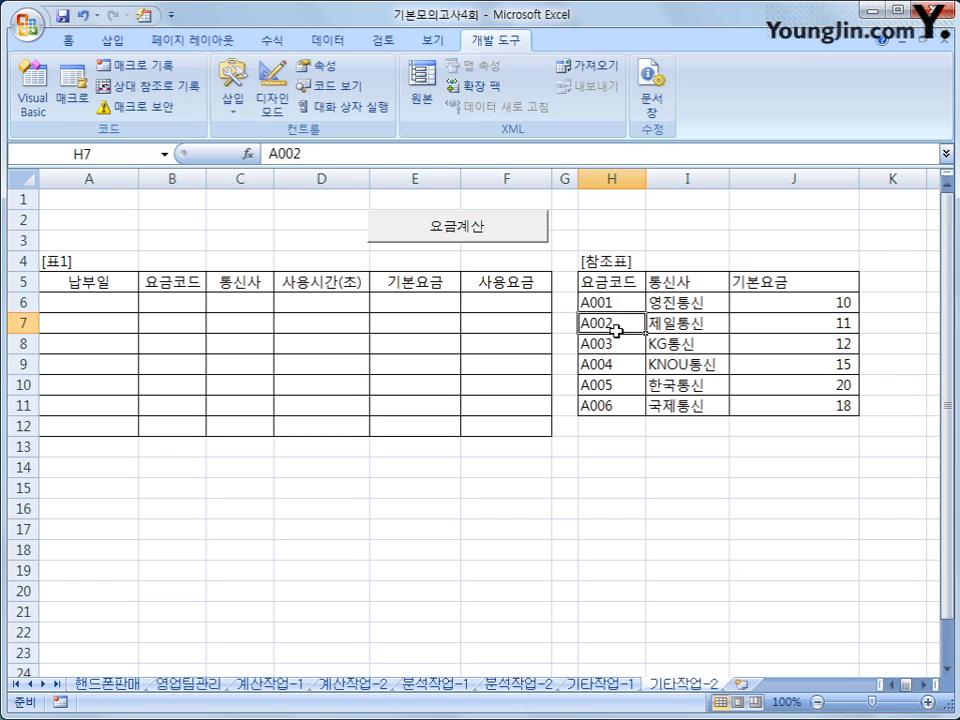
click(702, 338)
click(771, 326)
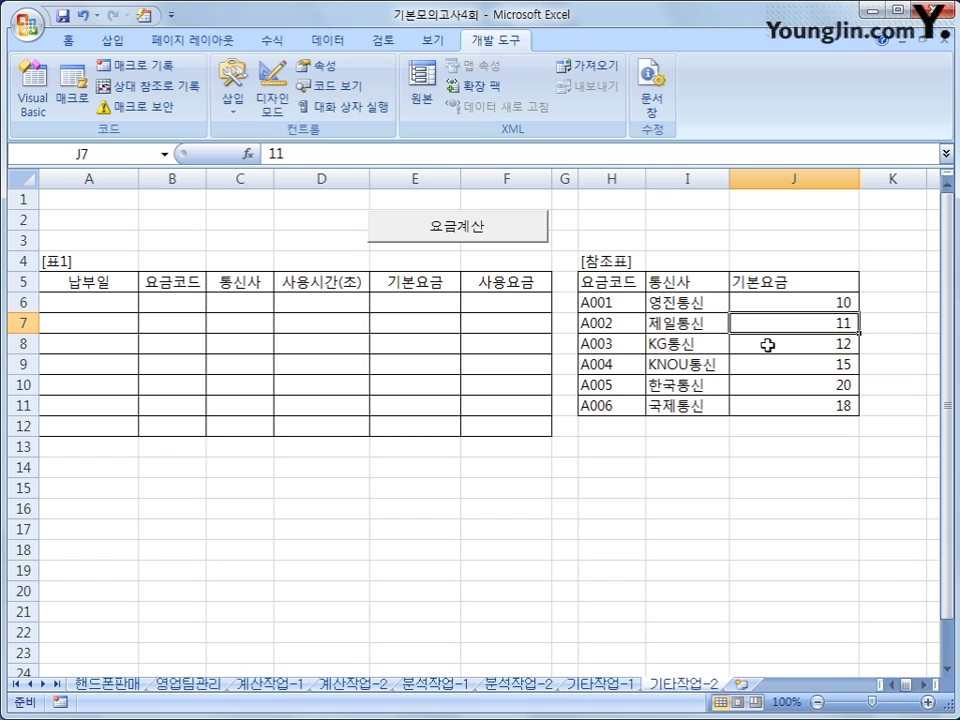
click(631, 304)
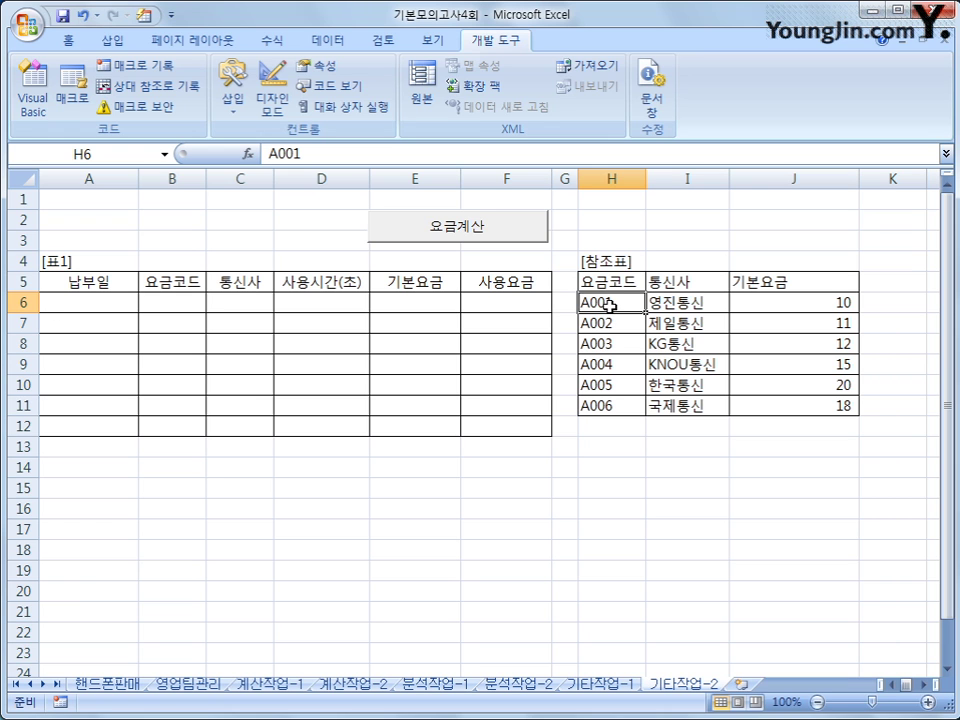
Step: Switch to the Visual Basic Editor and add a blank line inside the 요금계산 form's cmd계산_Click procedure
click(30, 95)
click(611, 441)
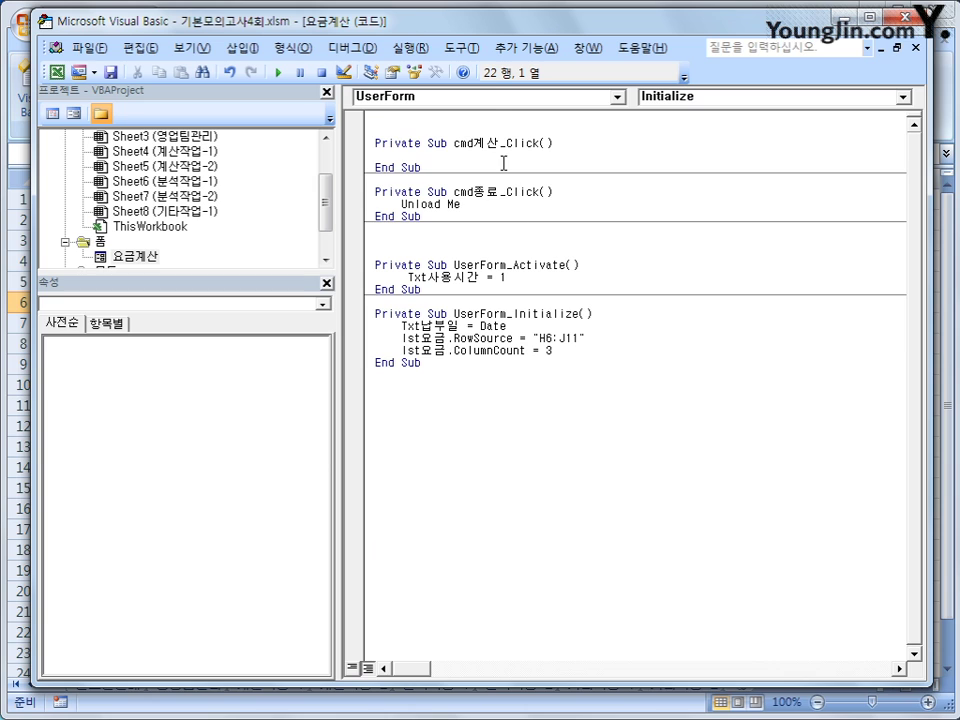
click(497, 97)
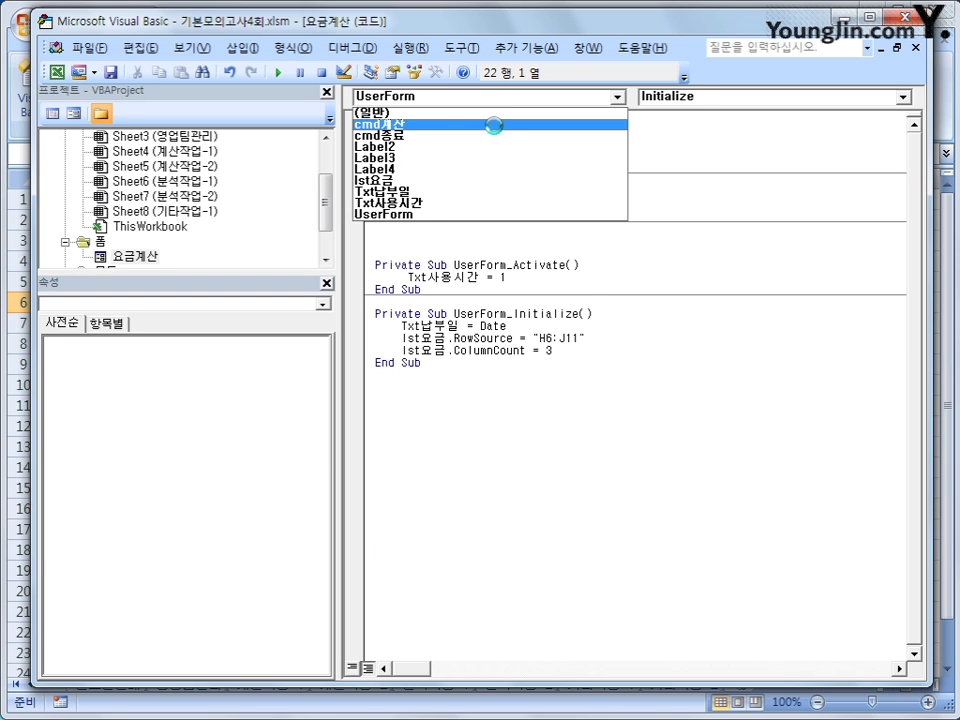
click(493, 124)
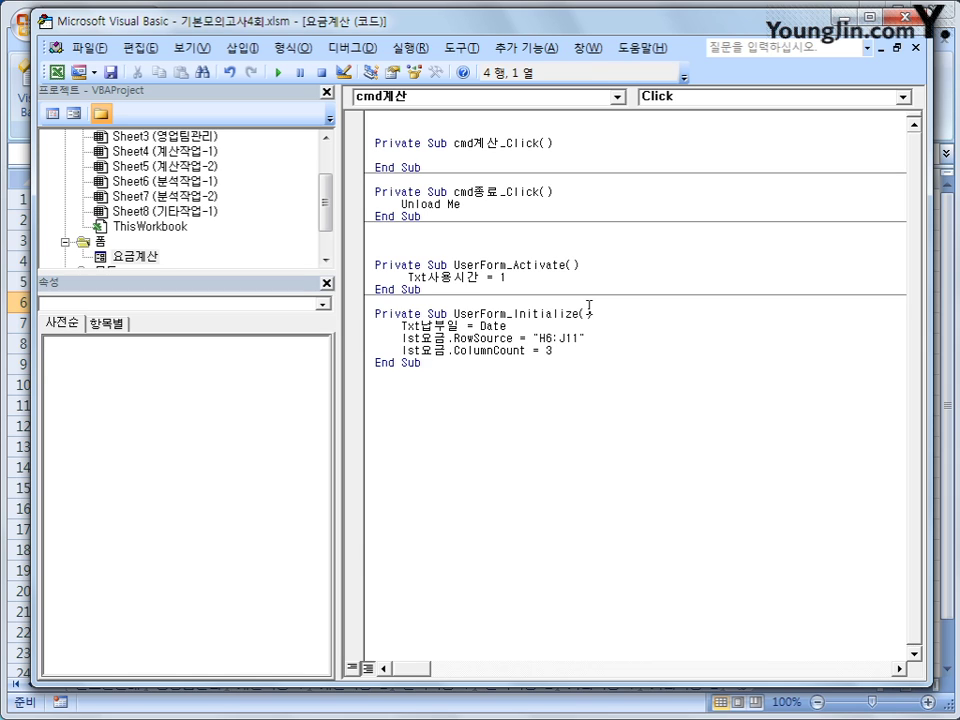
key(Return)
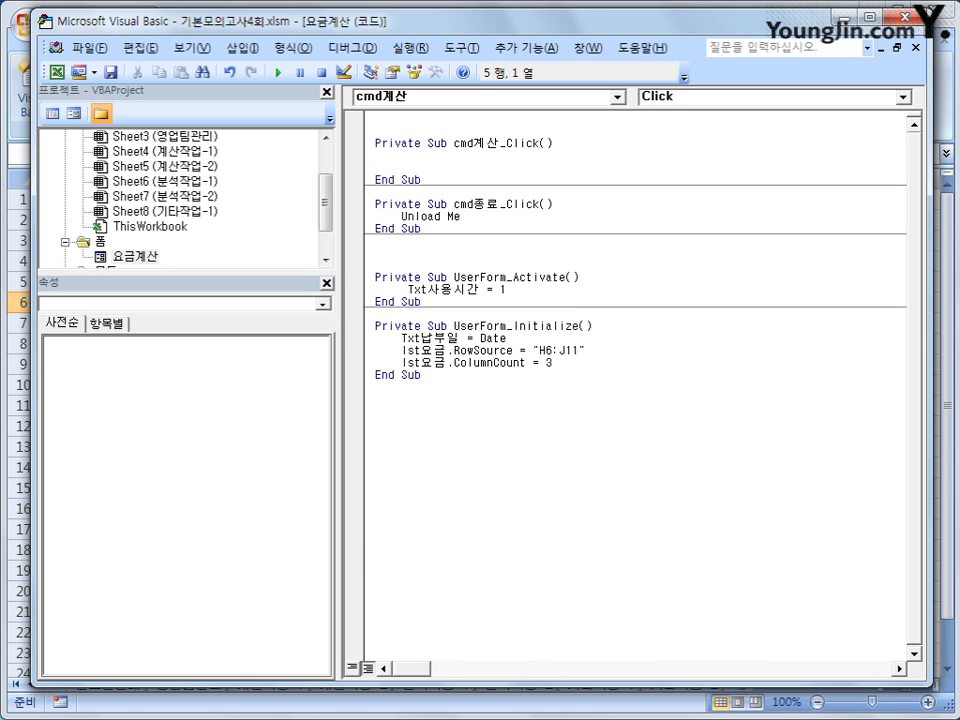
Step: Write the line i = Range("A5").CurrentRegion.Rows.Count + 4 in cmd계산_Click, followed by an empty line
key(Tab)
text(i =range("A)
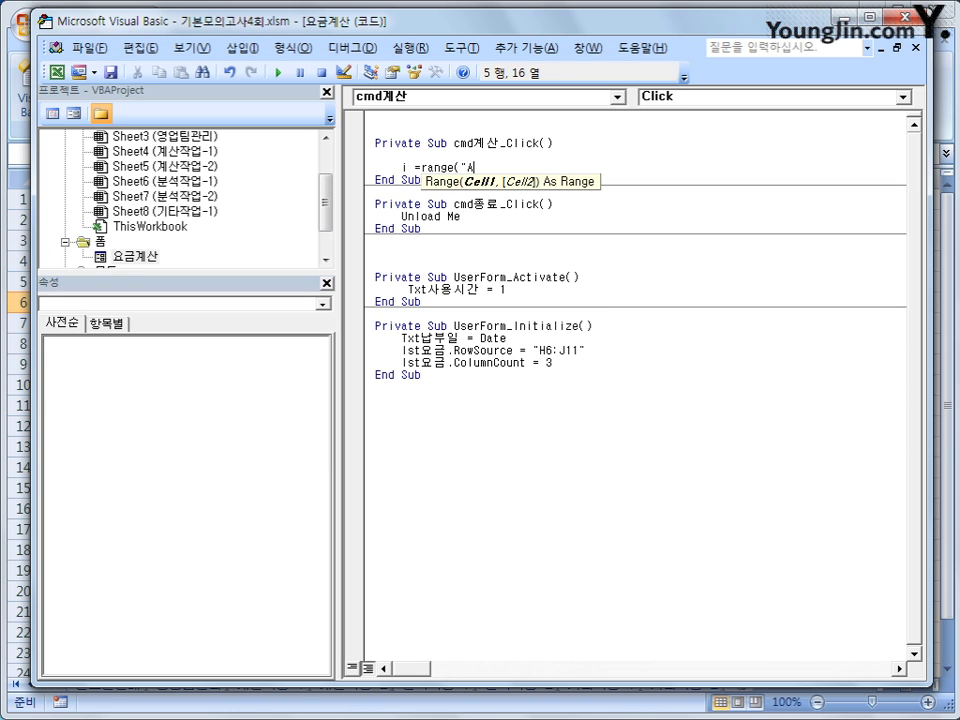
text(5").)
text(cun)
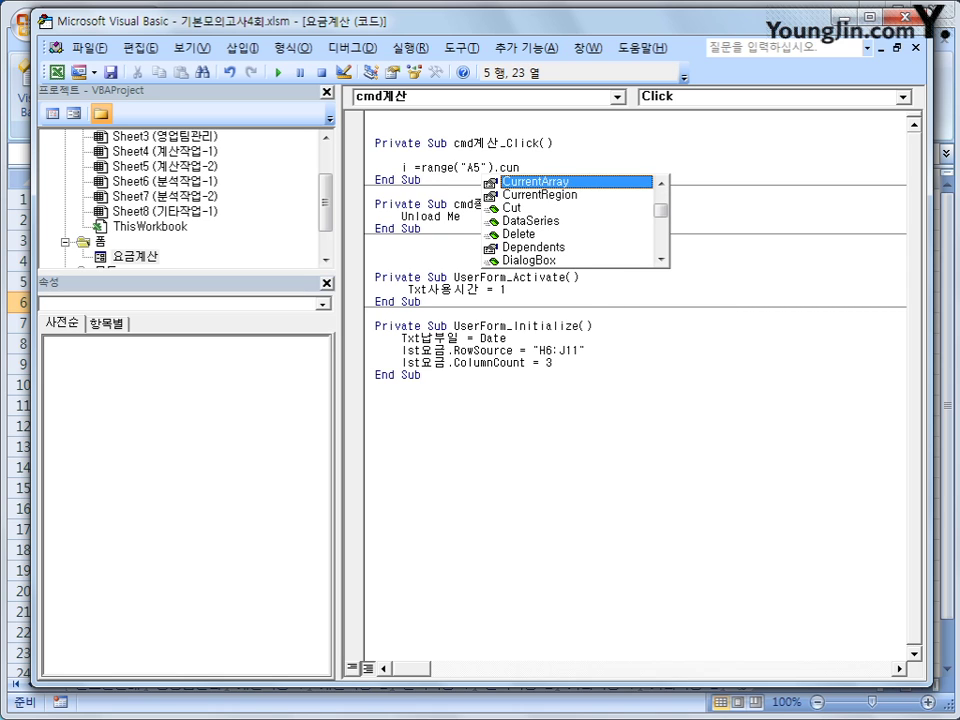
key(Down)
key(Tab)
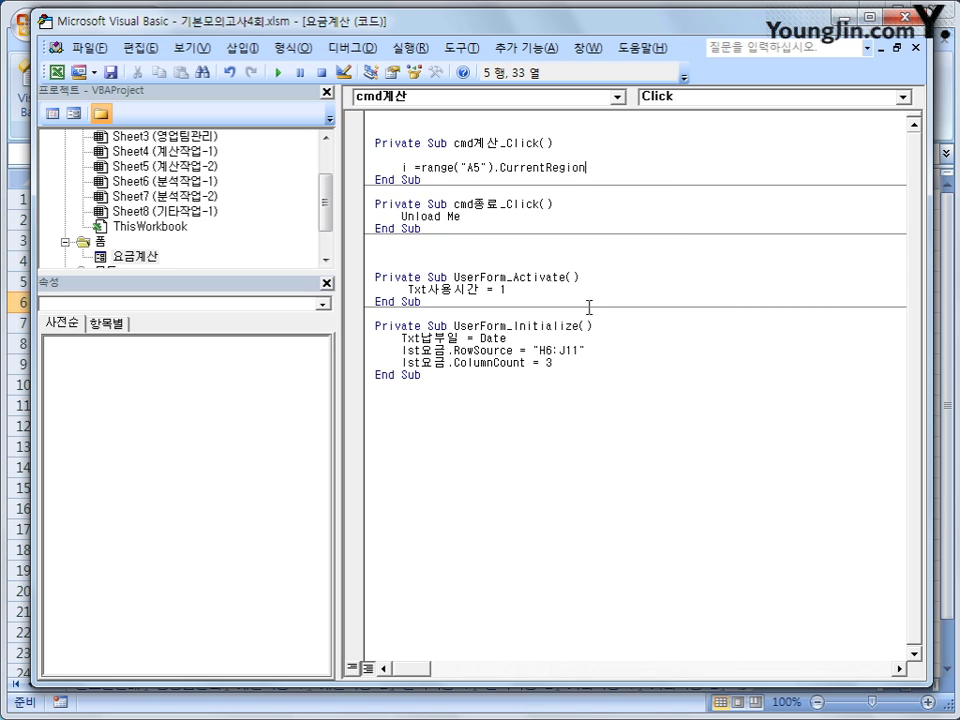
text(.rows.)
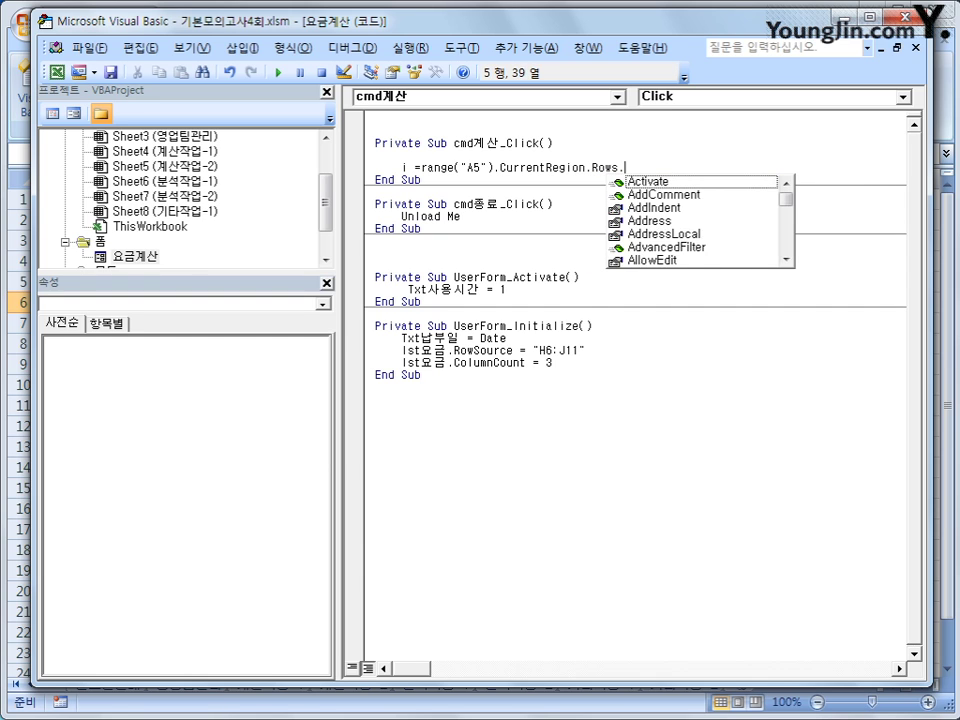
text(count )
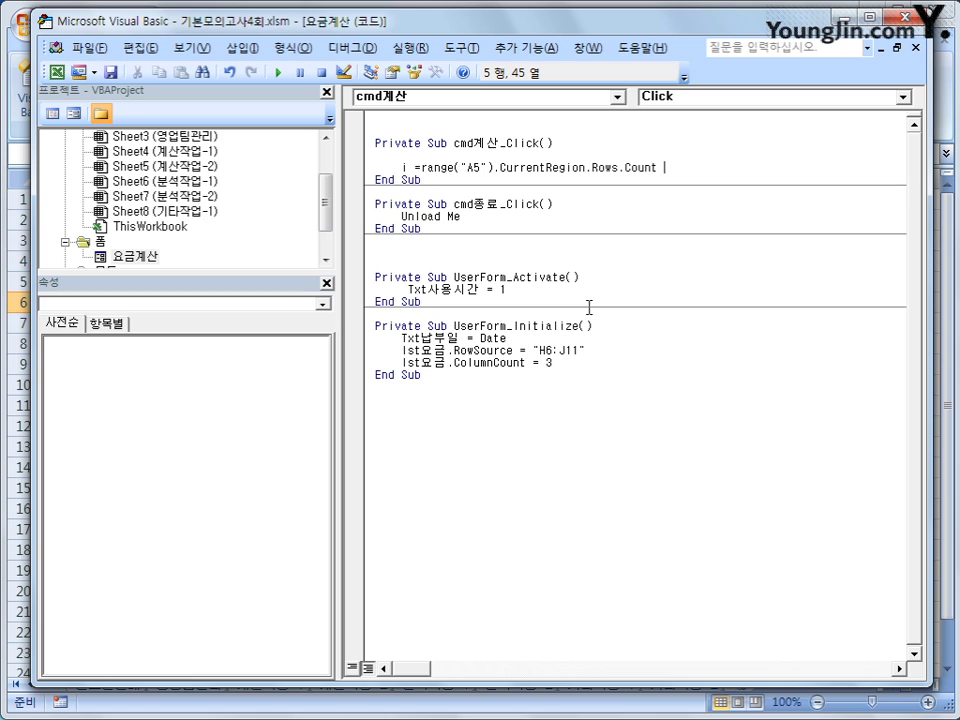
text(+4)
key(Return)
key(Return)
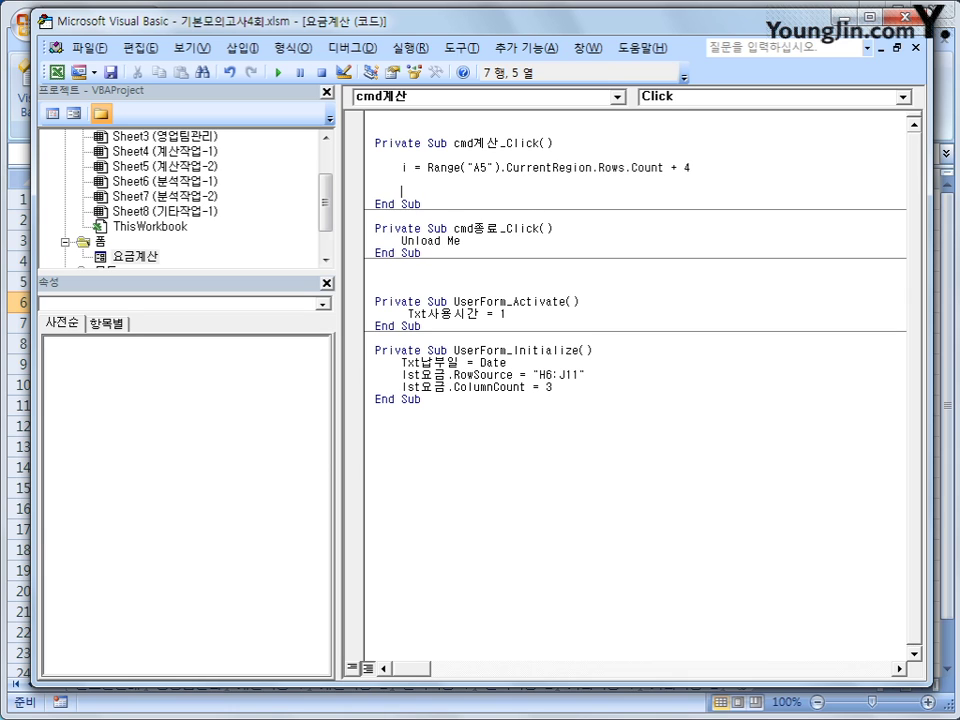
Step: Add the statement Cells(i, 1) = Txt납부일 below the row calculation in cmd계산_Click
text(cells(i,1)
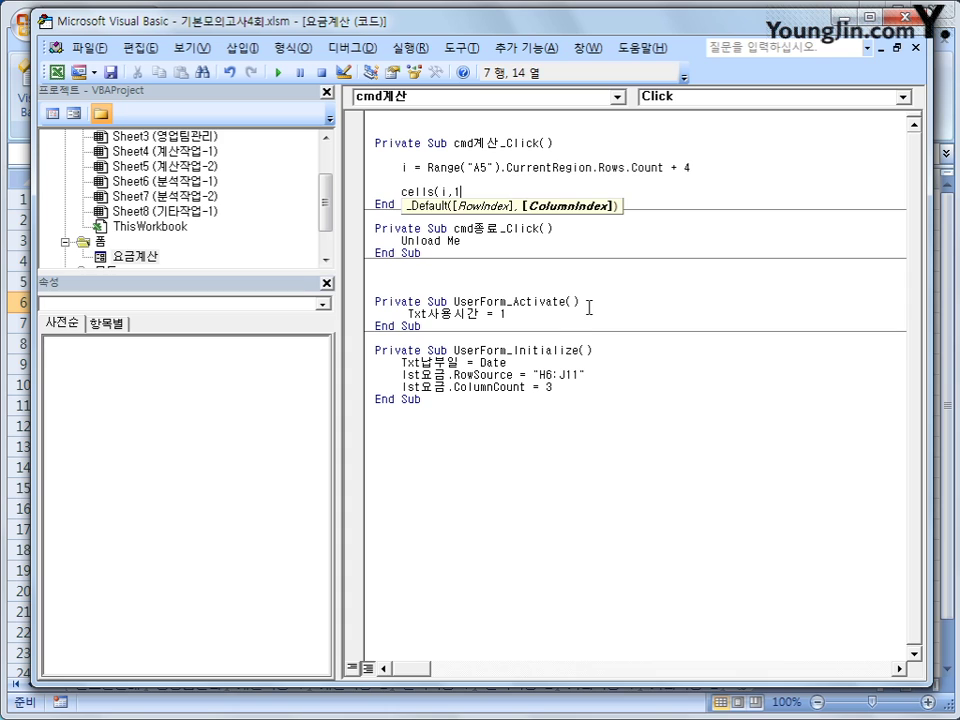
text() =)
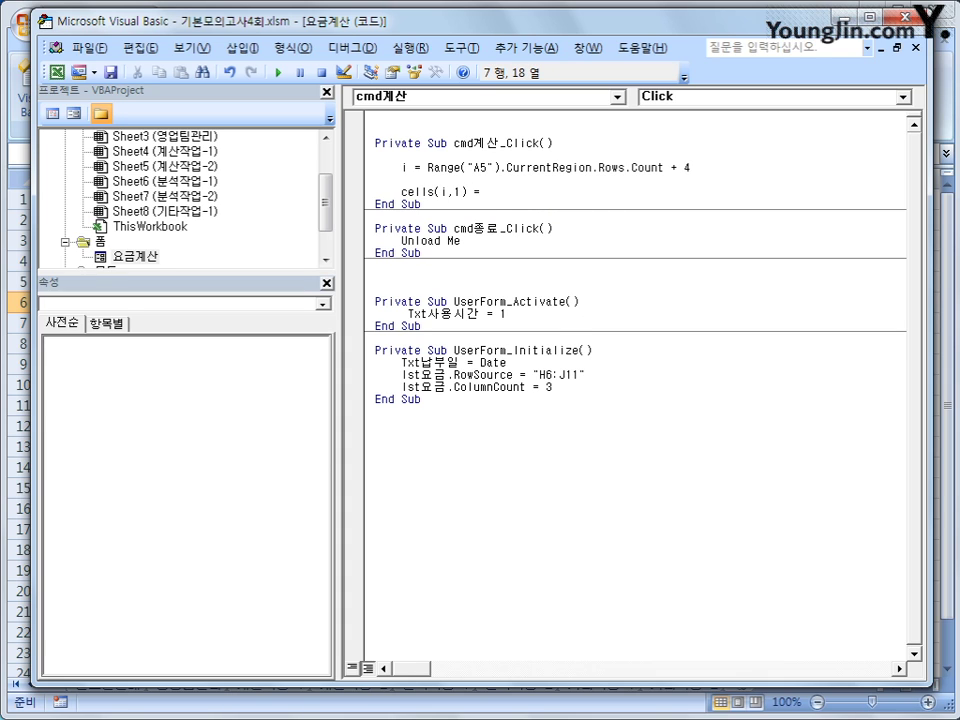
text( txt)
text(나납부일)
key(Return)
Step: Add the statement Cells(i, 2) = lst요금 below the 납부일 assignment
text(cells(i)
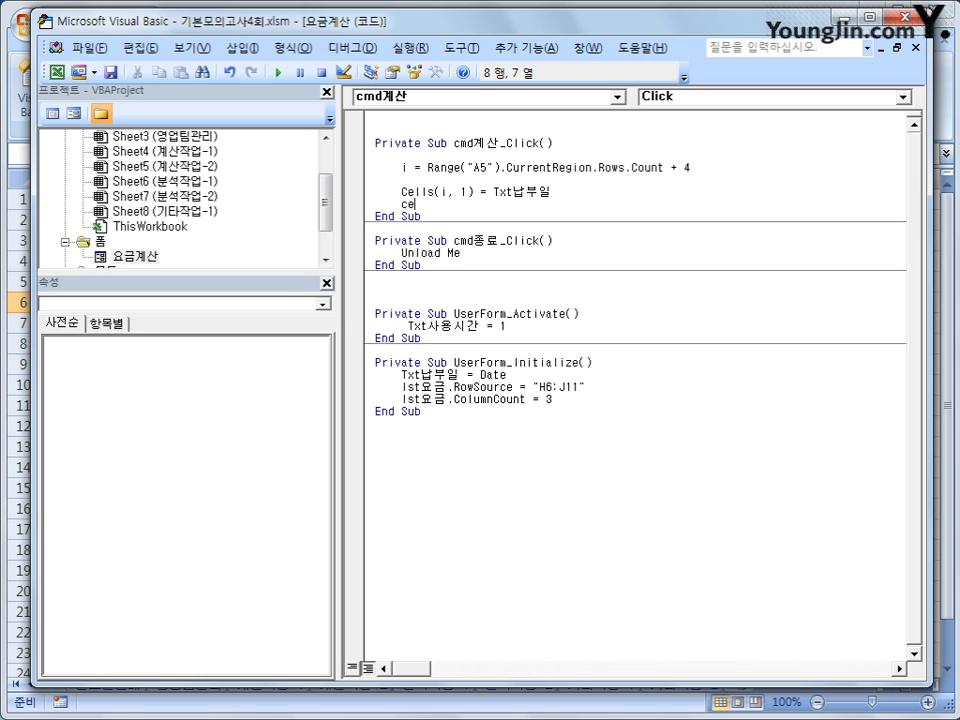
text(,2) =)
text(lst요)
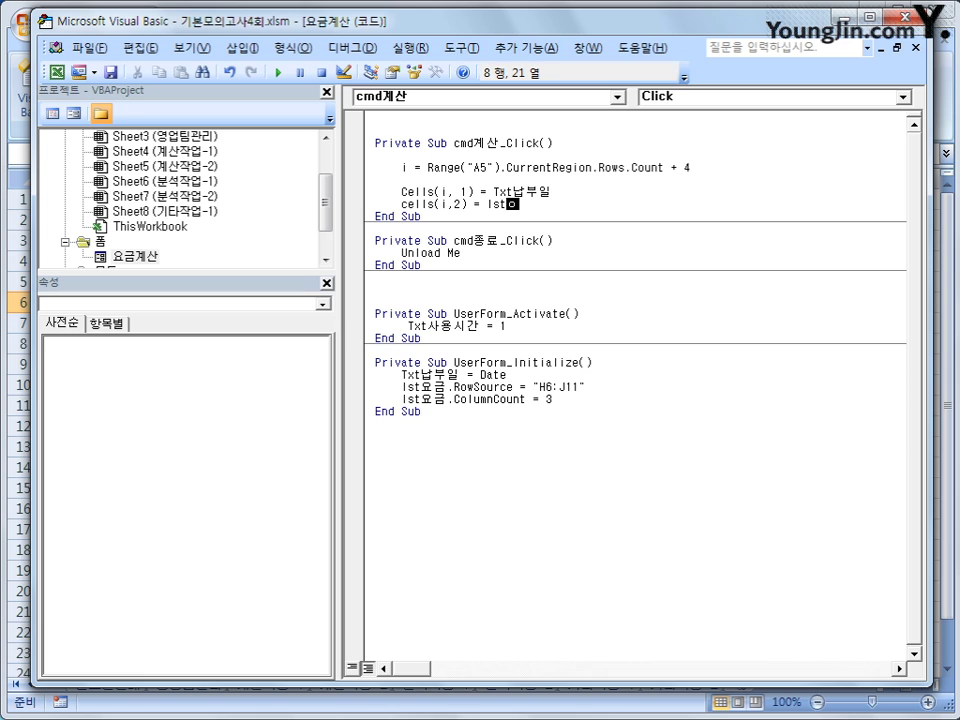
key(BackSpace)
key(BackSpace)
text(요금)
key(Return)
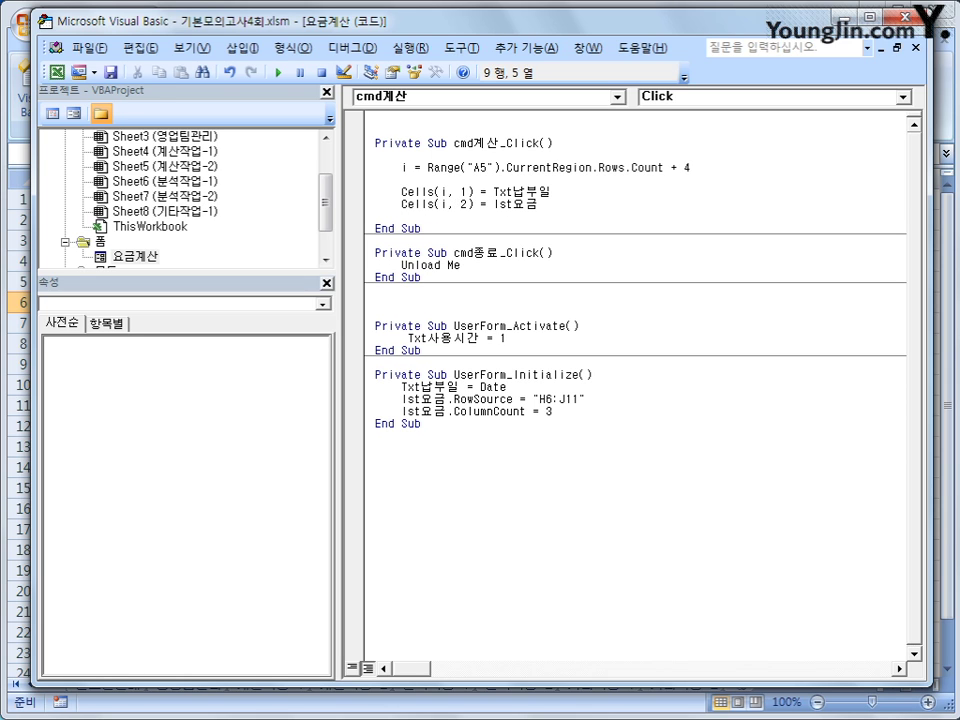
Step: Start a third cell assignment with Cells(i, 3) = below the lst요금 assignment
text(ㅁ)
key(BackSpace)
text(cells(i,3)
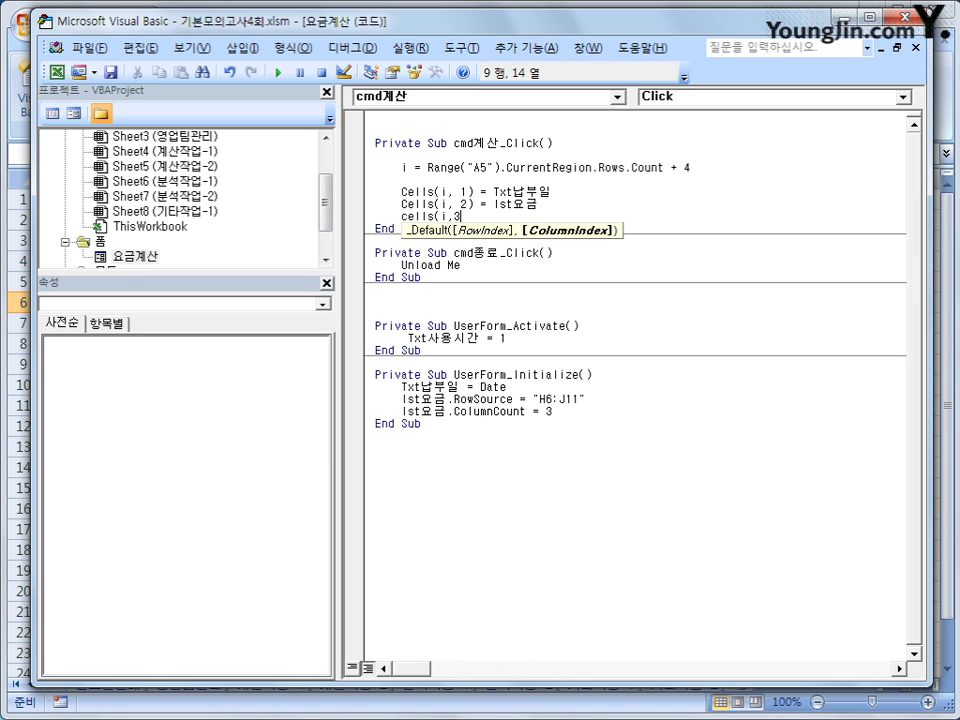
text() =)
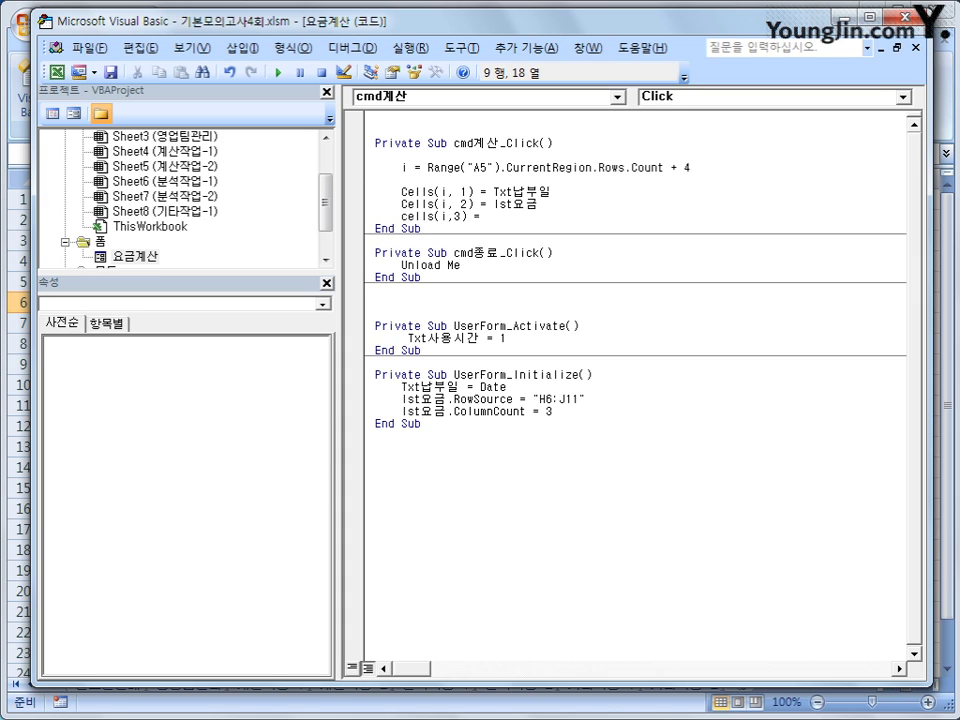
text((cell)
key(BackSpace)
key(BackSpace)
text(lls()
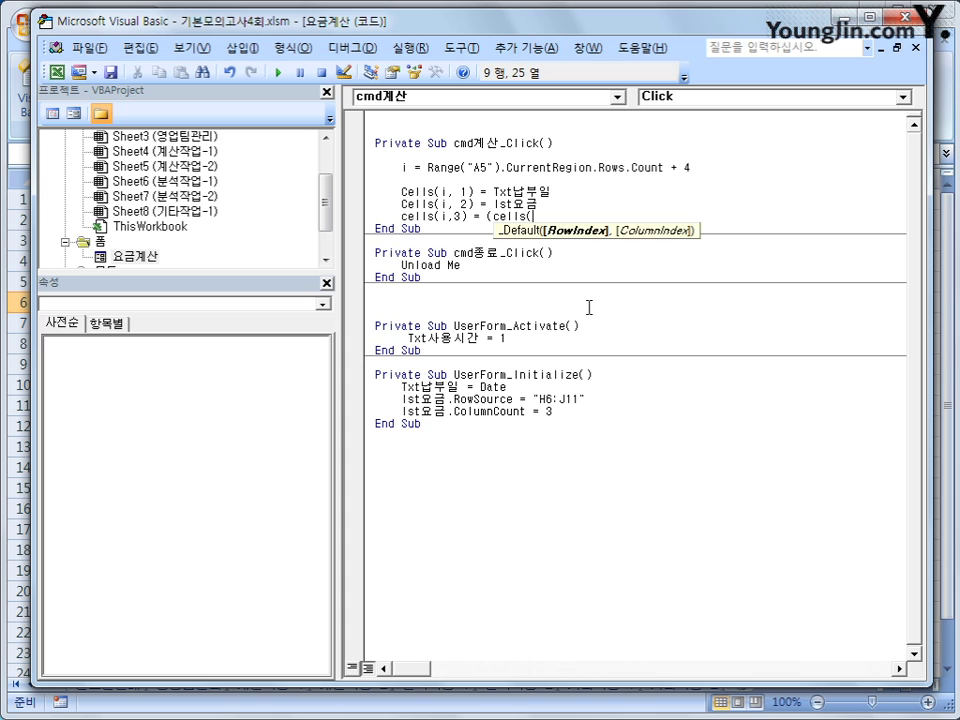
text(i)
key(BackSpace)
key(BackSpace)
key(BackSpace)
key(BackSpace)
key(BackSpace)
key(BackSpace)
key(BackSpace)
key(BackSpace)
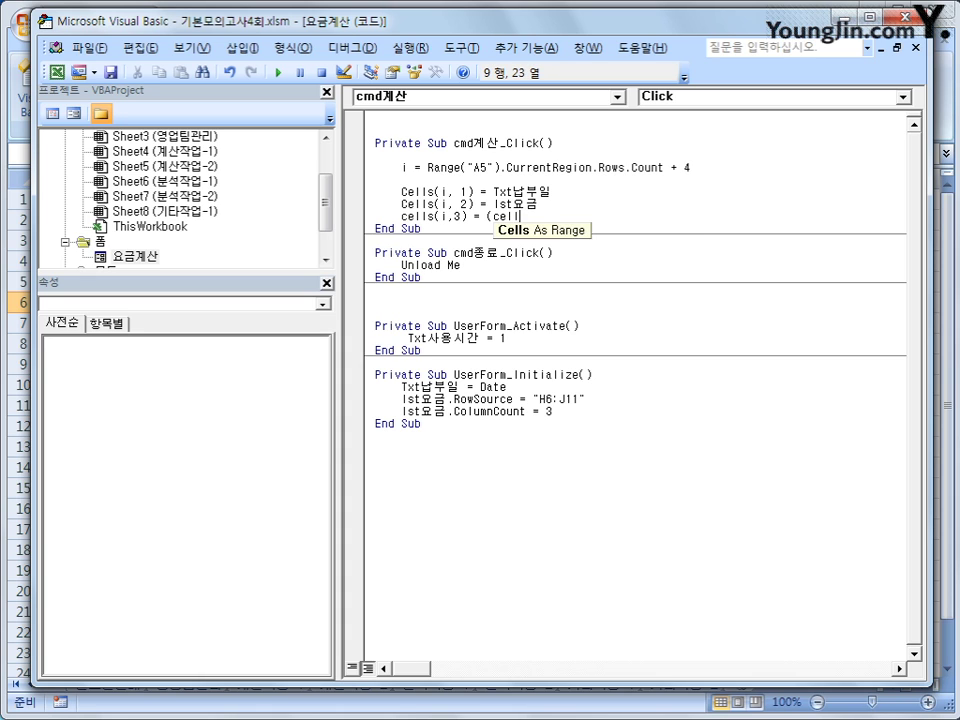
Step: Complete the Cells(i, 3) assignment with Cells(iRow, 9) as its source
text(cells(i)
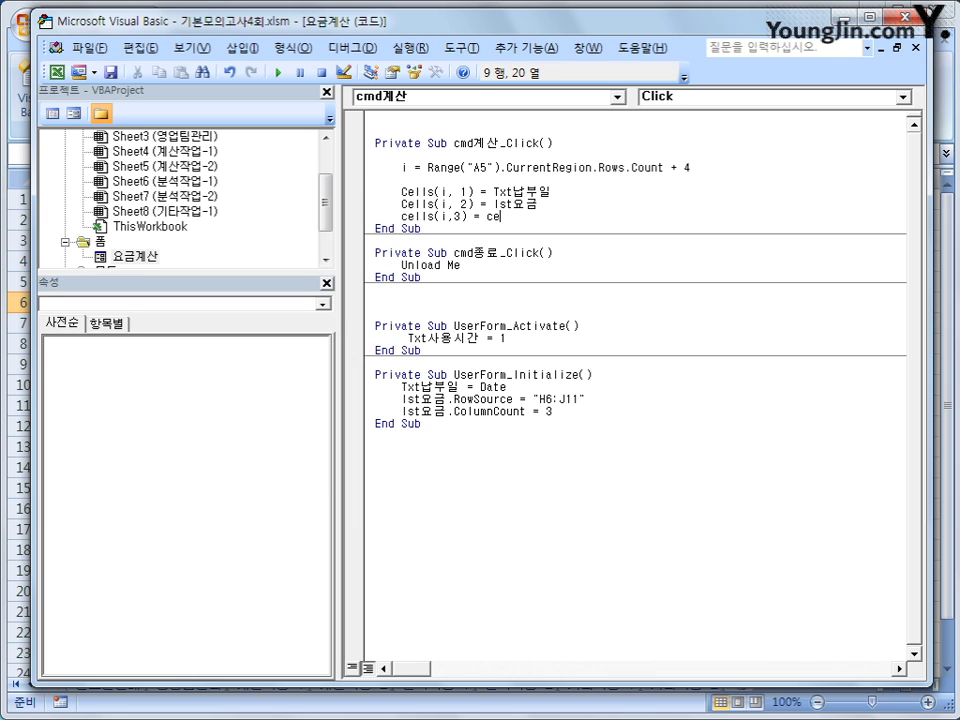
text(R)
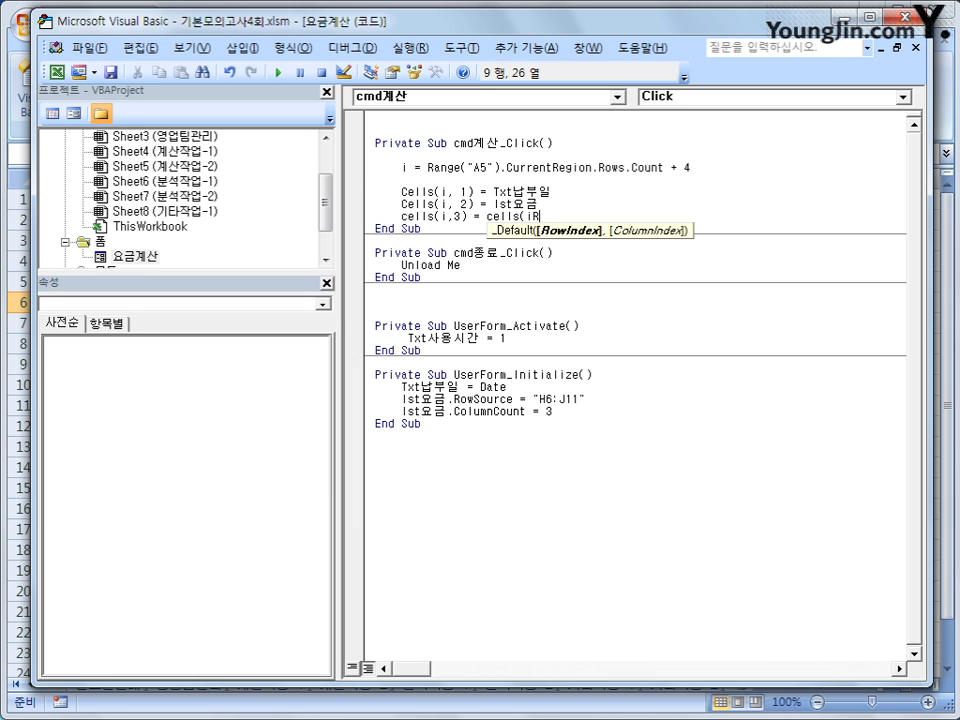
text(ow,()
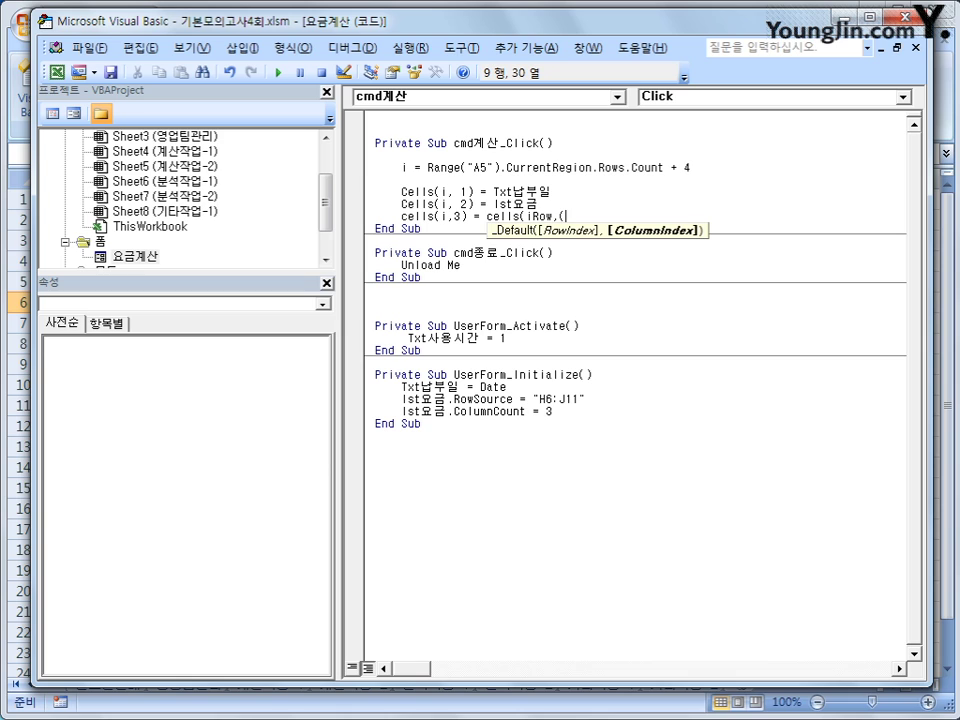
key(BackSpace)
text(9))
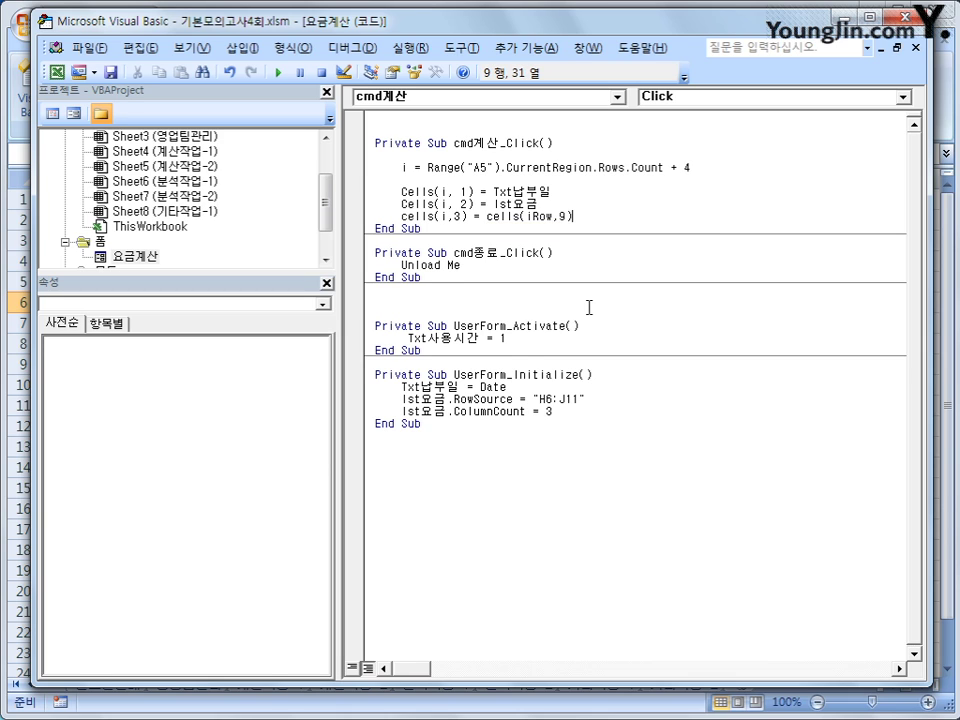
key(Return)
Step: Add the statement iRow = lst요금.ListIndex + 6 above the cell assignments in cmd계산_Click, set off by blank lines
key(Up)
key(Up)
key(Up)
key(Up)
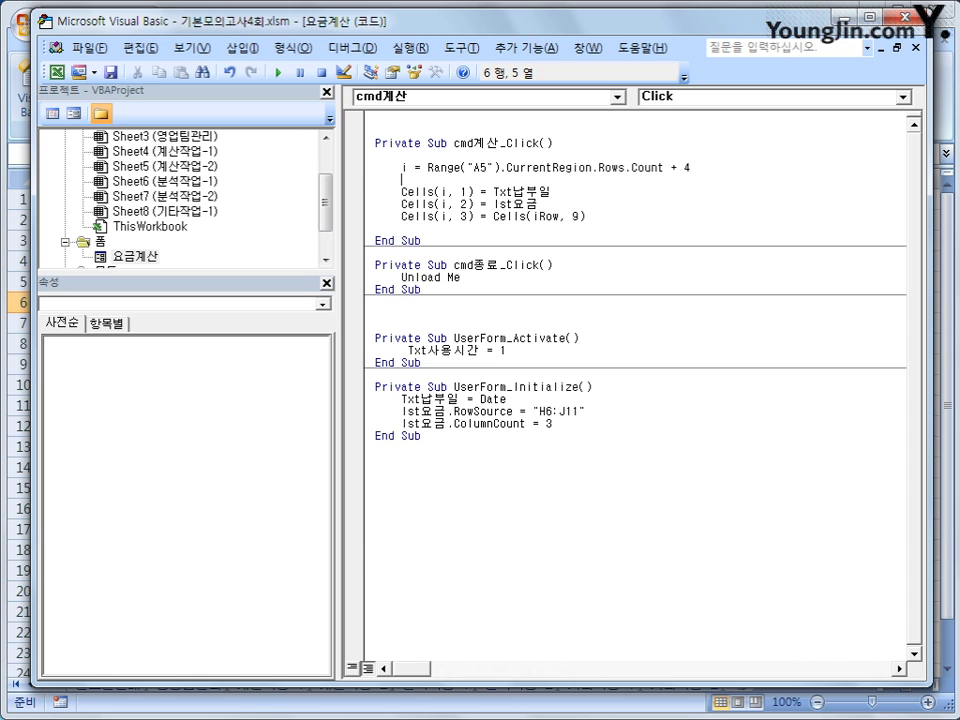
key(Return)
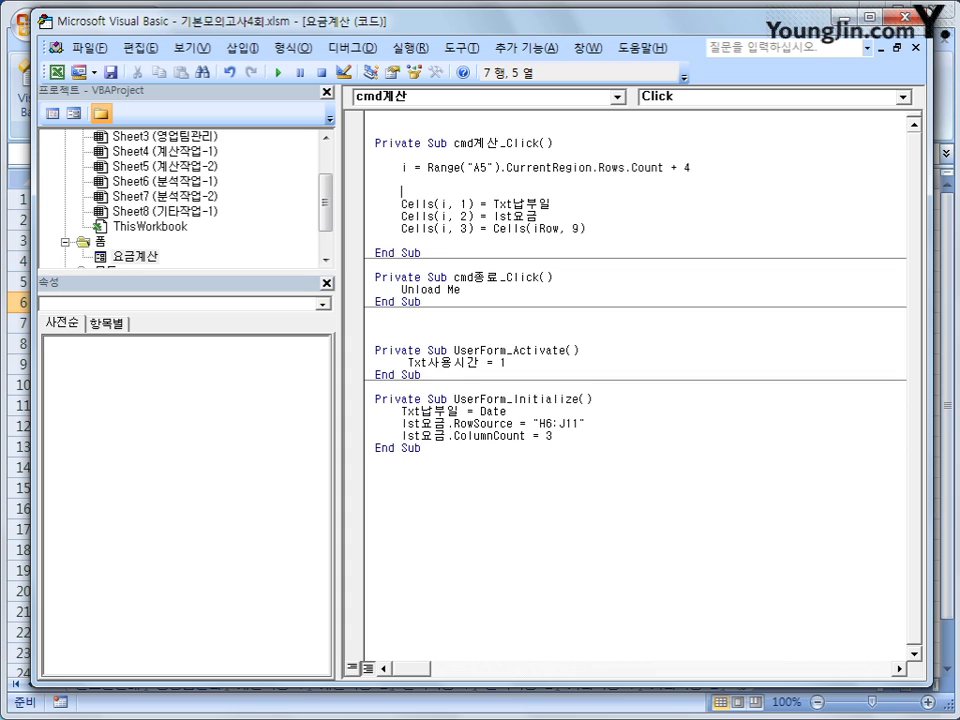
text(iRow)
text(=lst요금.)
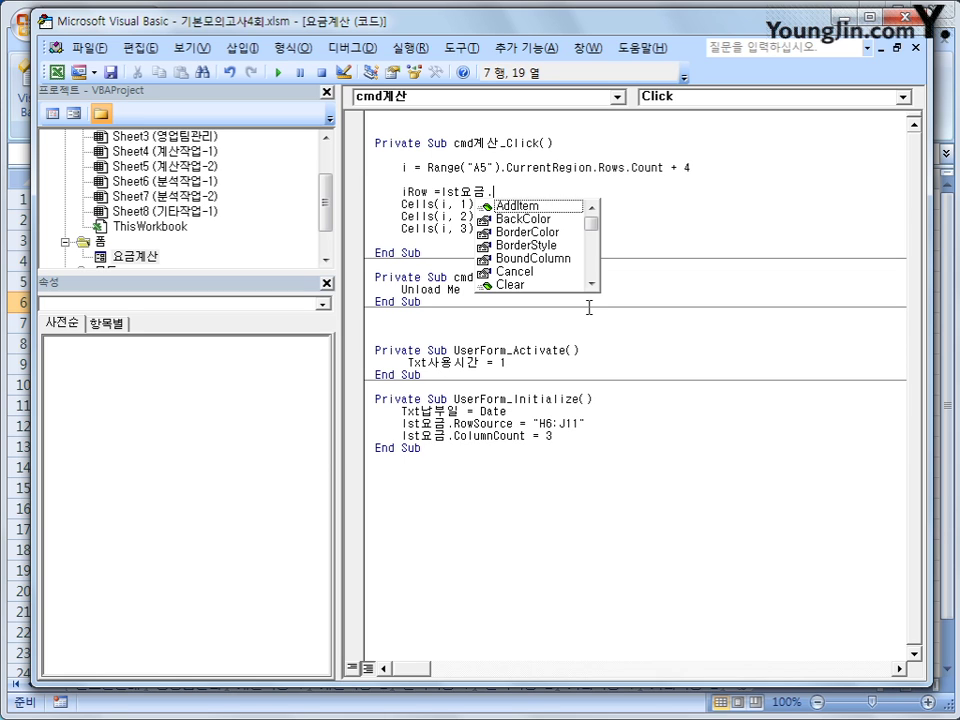
text(ㅣlistin)
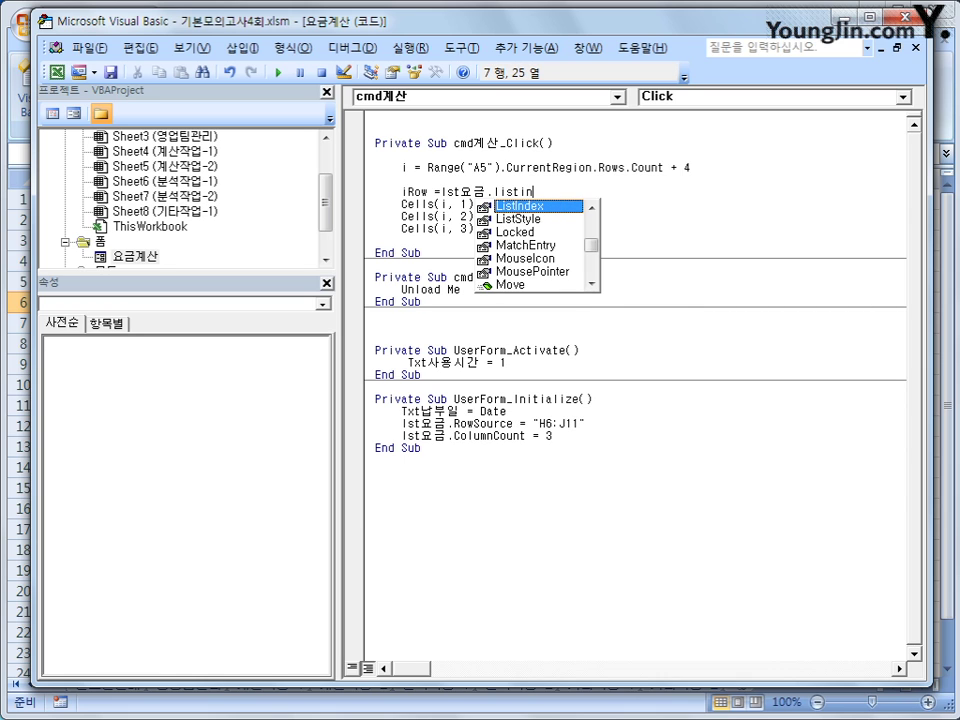
key(Tab)
text(+ )
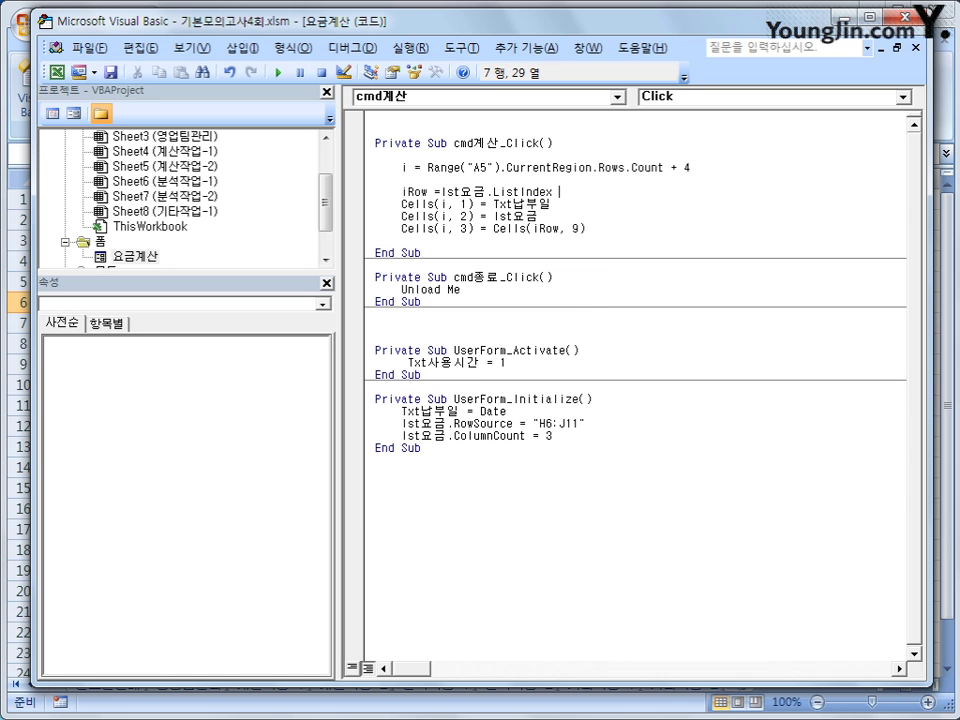
text(6)
key(Return)
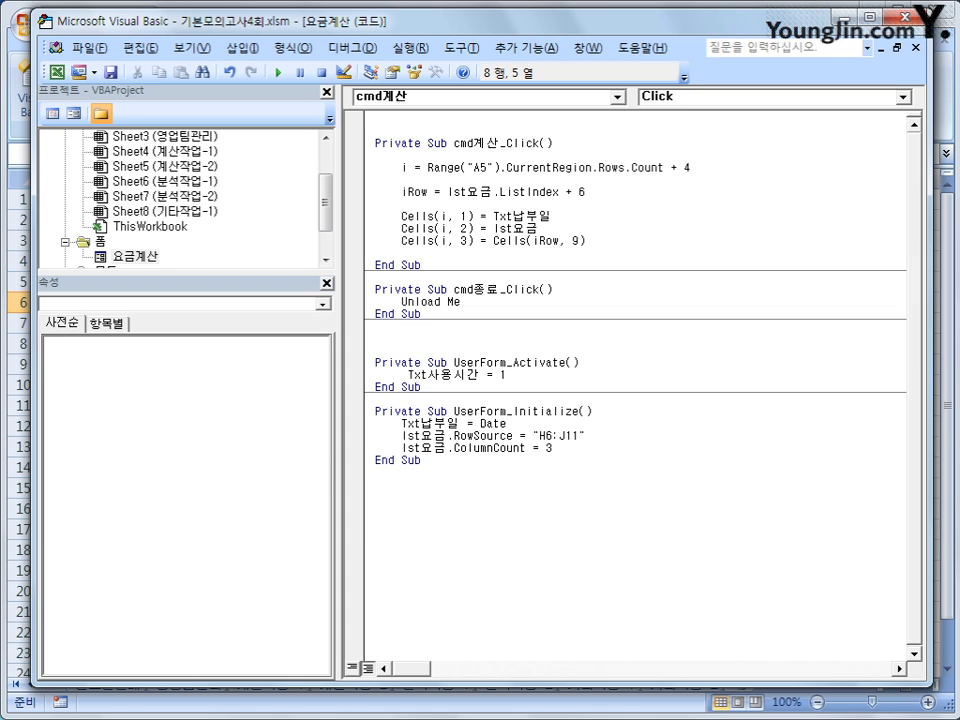
click(590, 191)
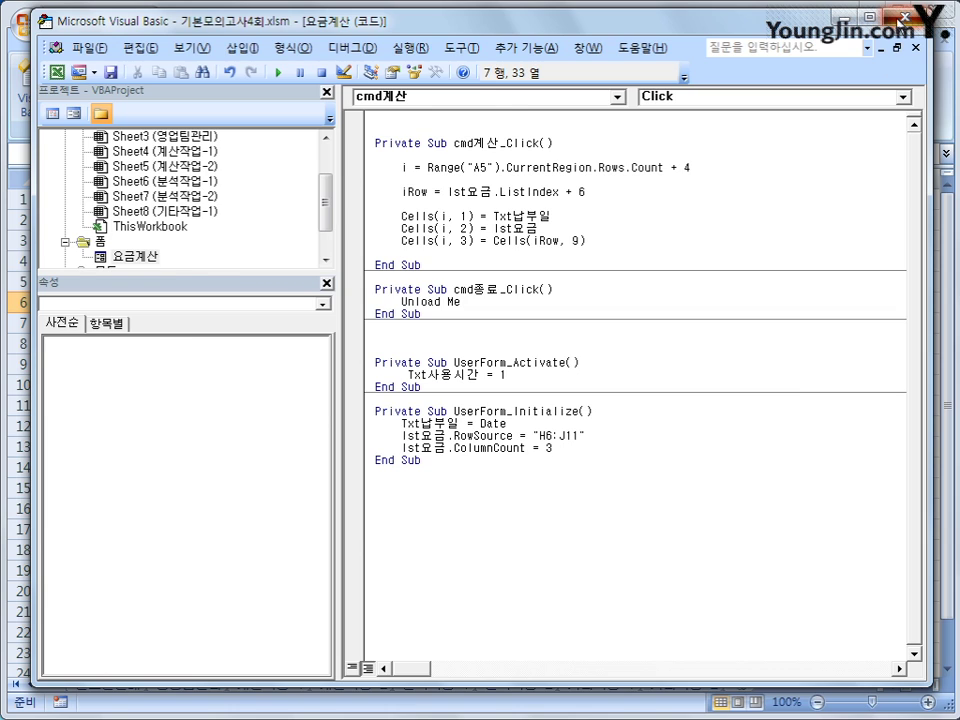
Step: Open the 요금계산 form on the worksheet, select the 요금선택 entries A001 to A005 one by one, and close the form
key(alt+F11)
click(452, 230)
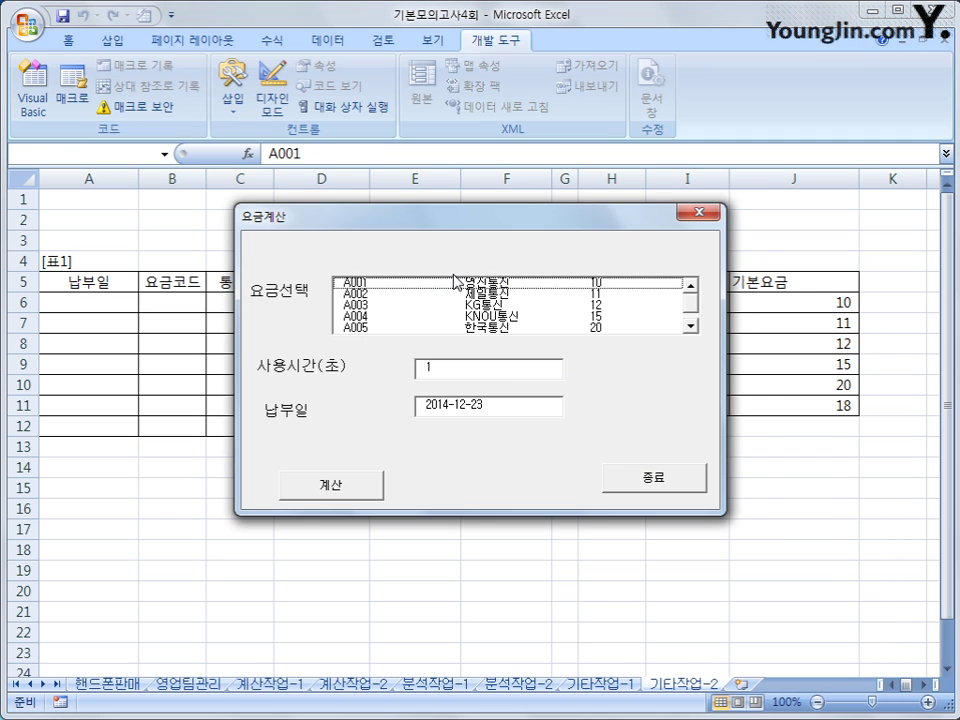
click(545, 348)
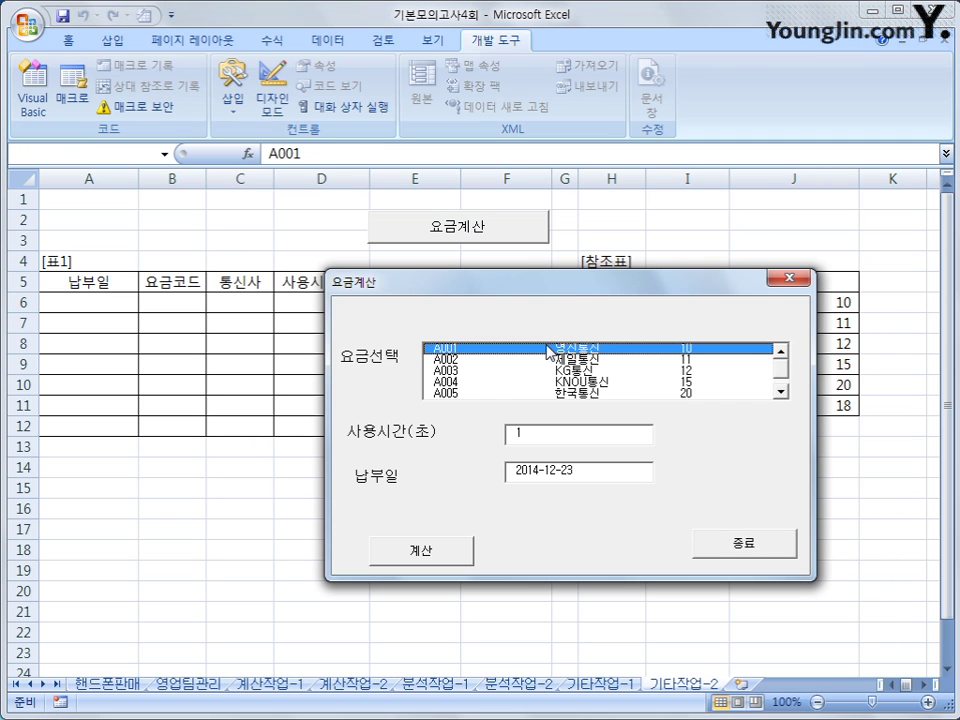
click(481, 361)
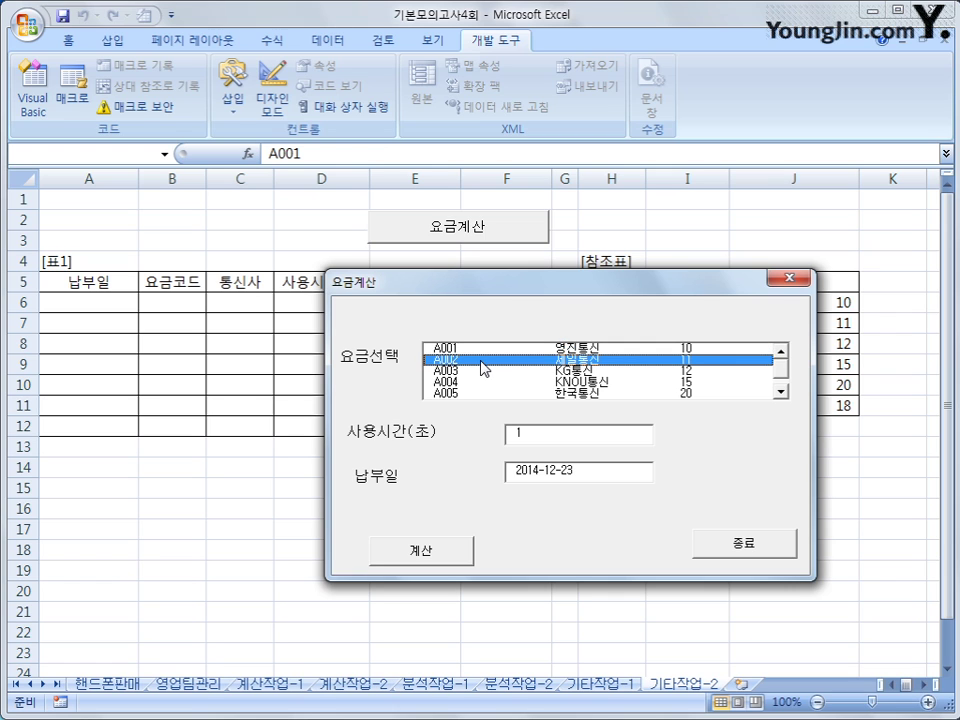
click(483, 371)
click(482, 383)
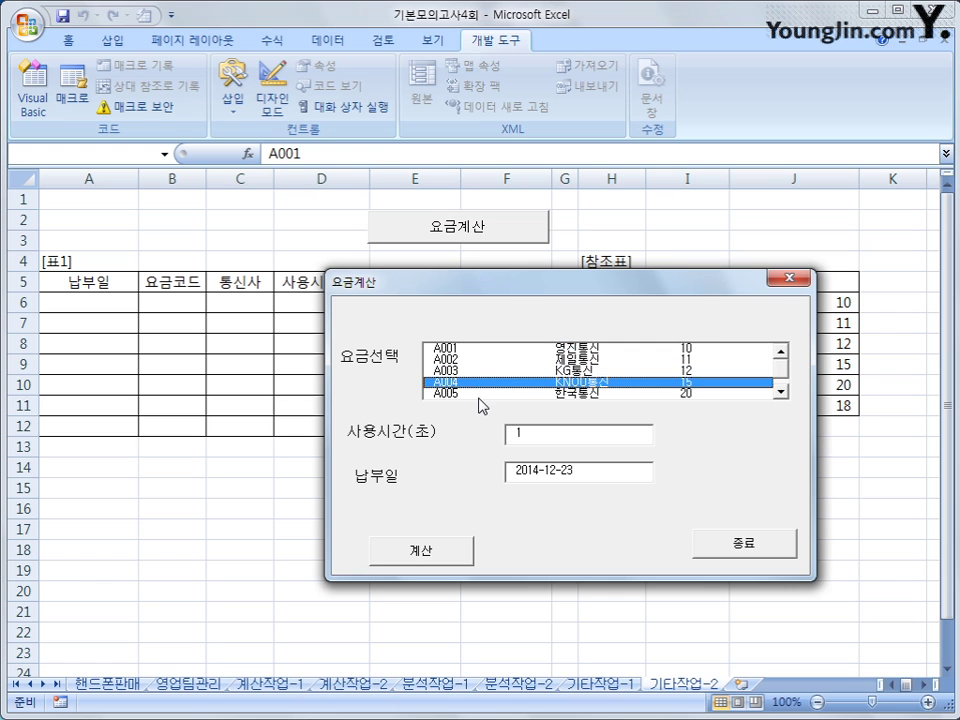
click(480, 393)
click(480, 351)
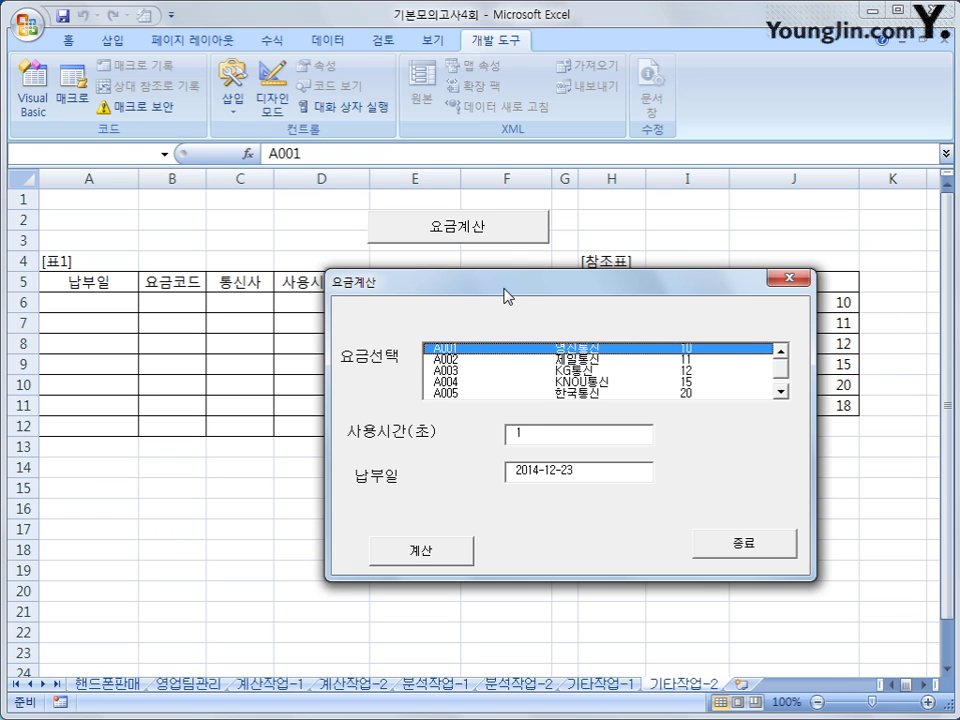
drag(504, 290, 364, 286)
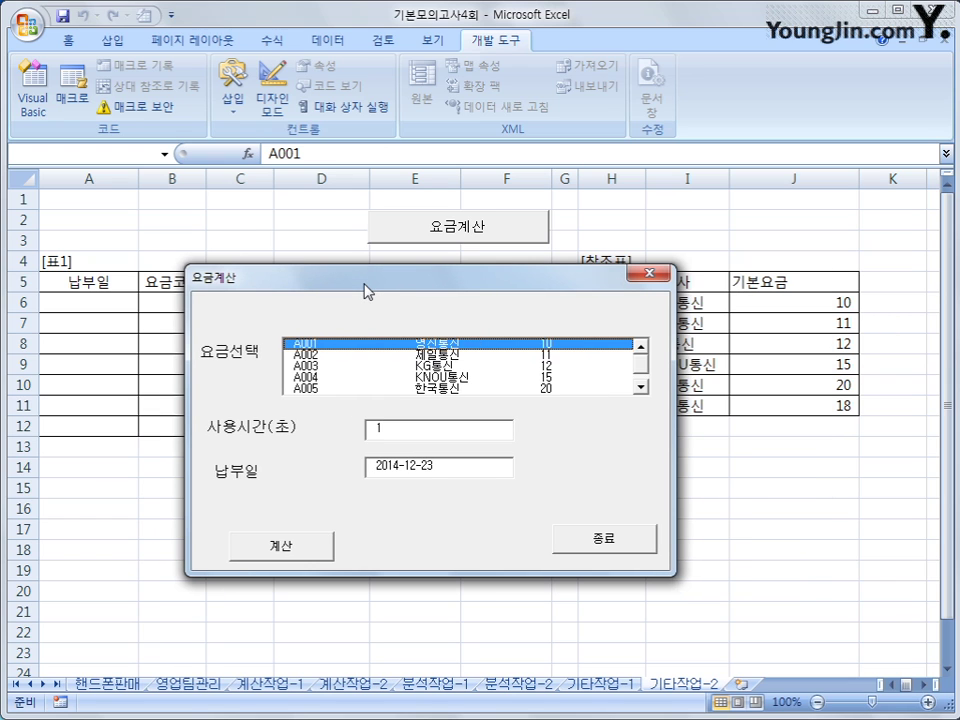
click(655, 273)
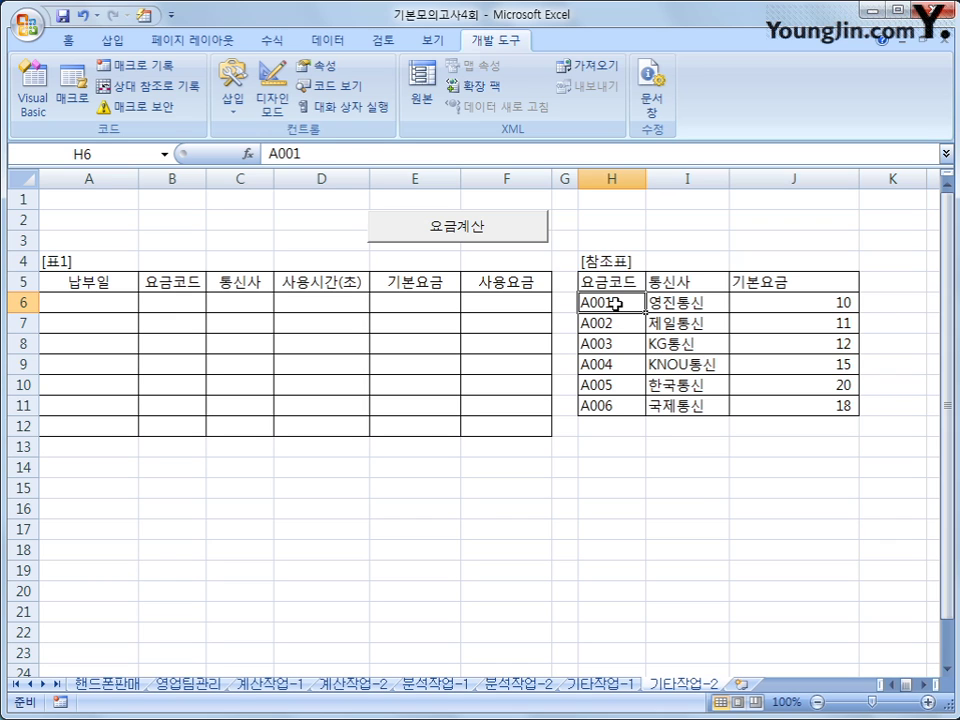
Step: Reopen the 요금계산 form, check the A001 entry and the 사용시간(초) field, and close the form again
click(476, 234)
click(407, 284)
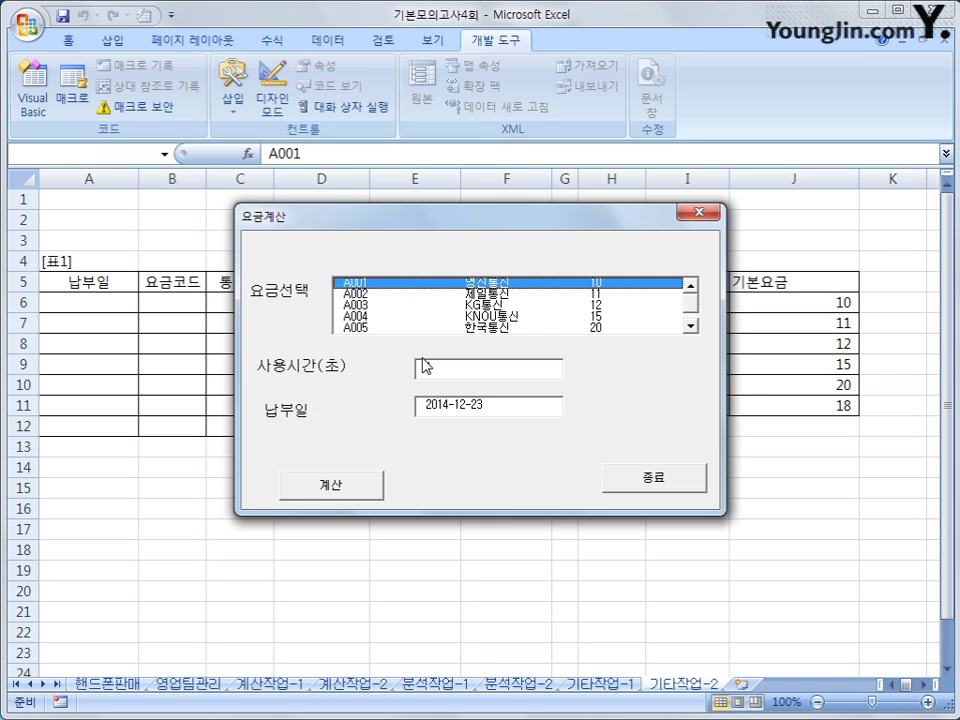
click(424, 368)
text(1)
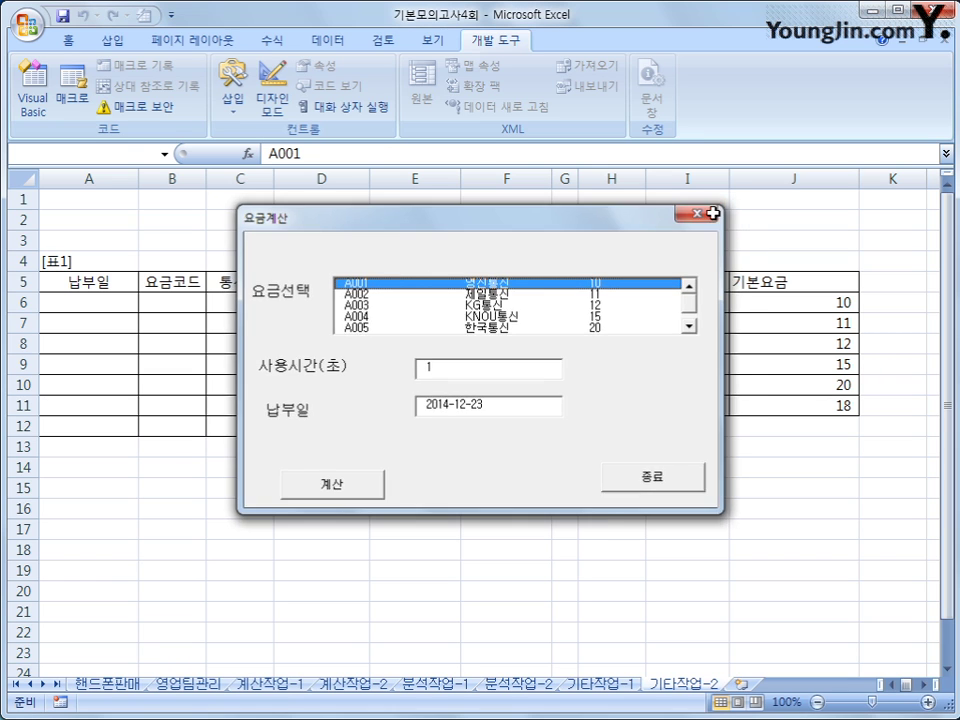
click(712, 213)
Step: Examine the 요금코드, 통신사 and 기본요금 columns of [참조표] to identify the source columns
click(628, 304)
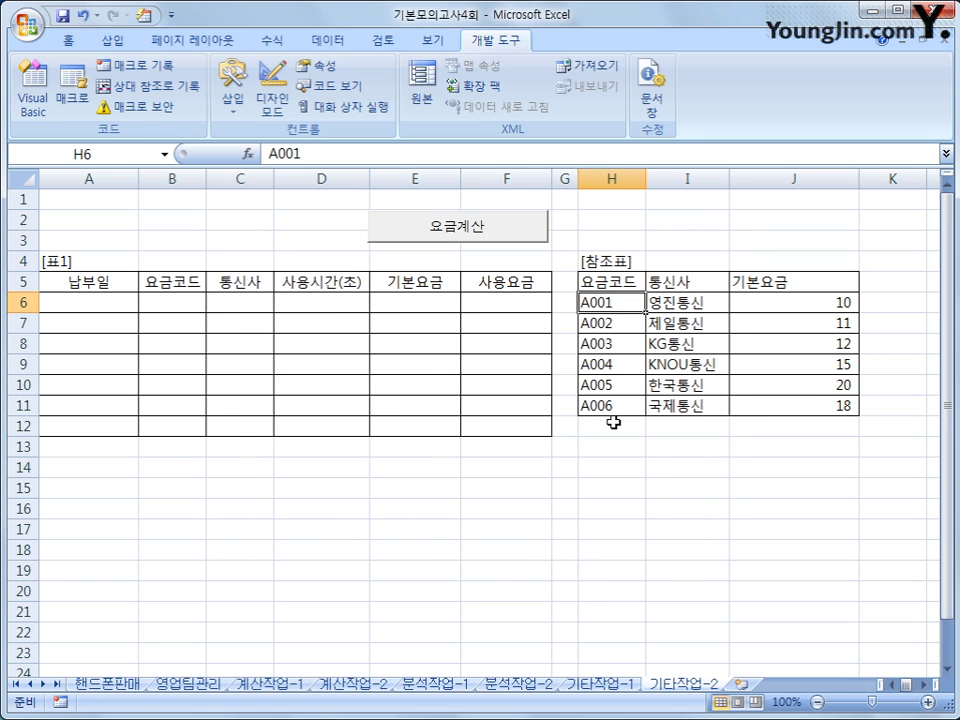
drag(690, 282, 696, 407)
drag(795, 286, 779, 405)
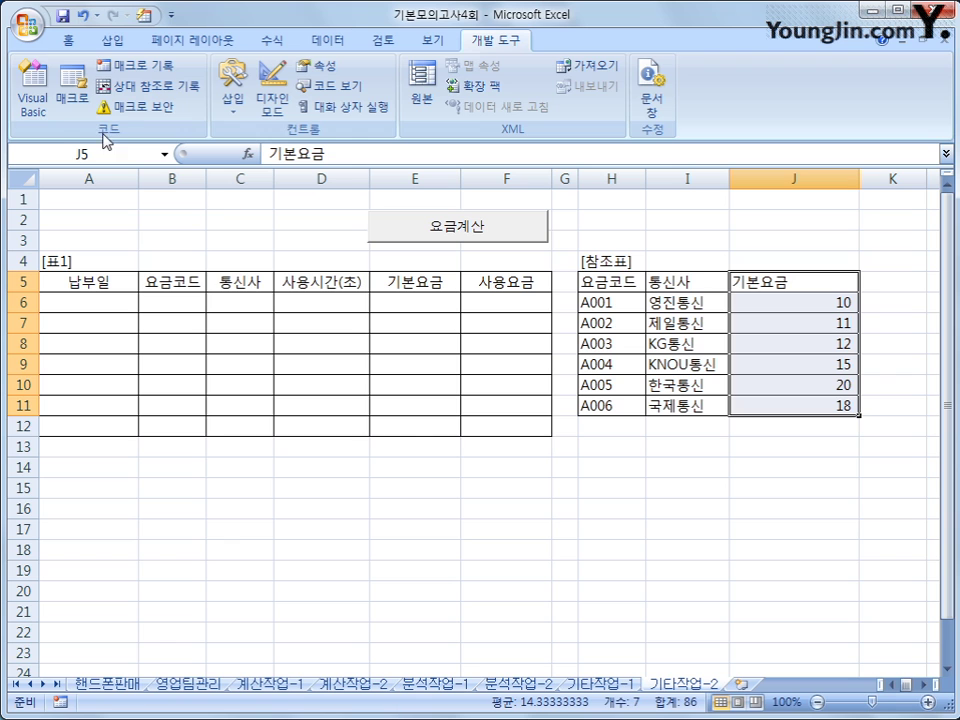
Step: Add the statement Cells(i, 4) = Txt사용시간.Value below the Cells(i, 3) assignment in cmd계산_Click
click(38, 116)
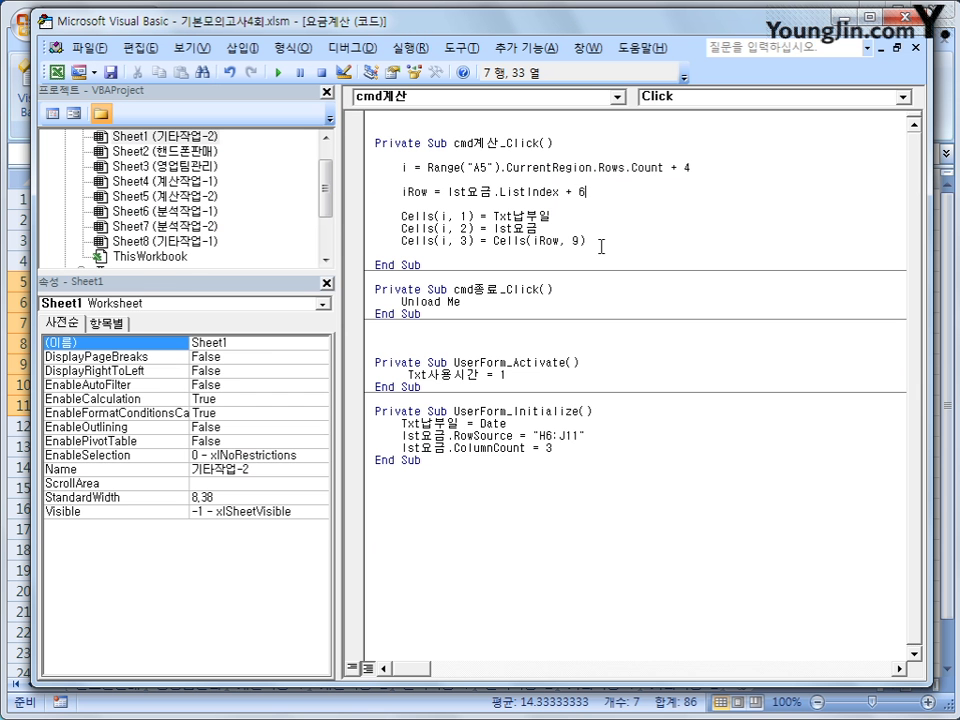
click(576, 288)
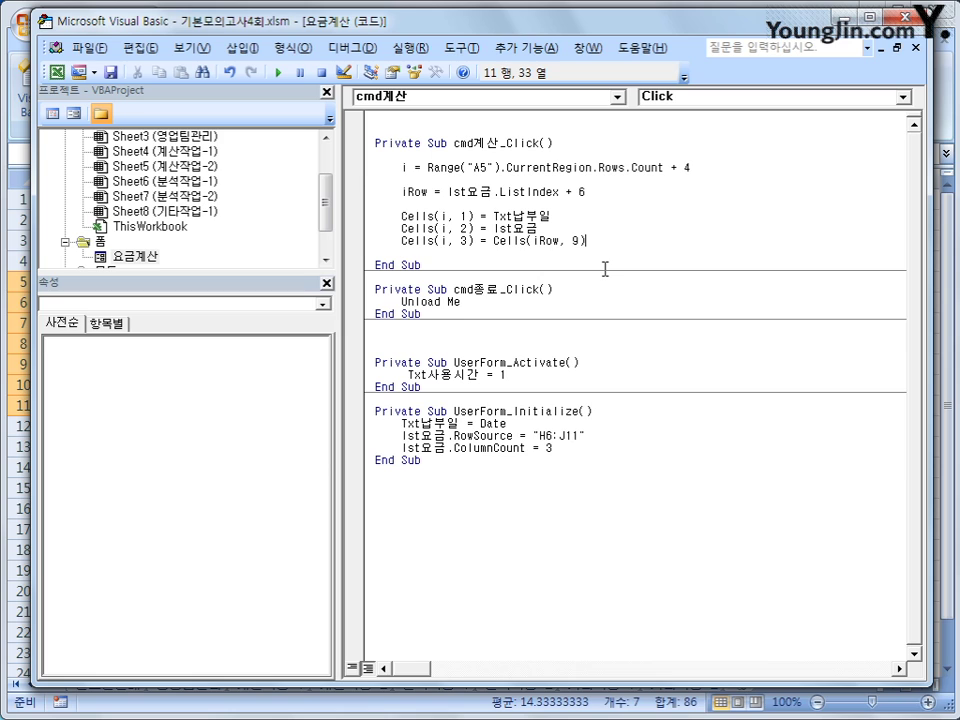
key(Return)
text(ce)
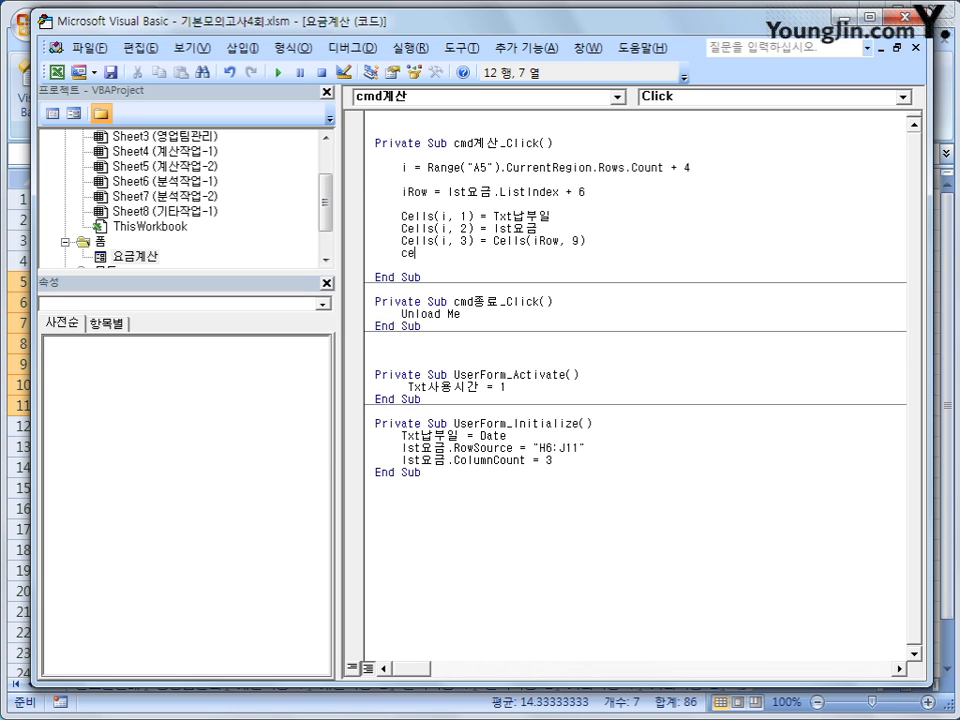
text(lls(i,4) )
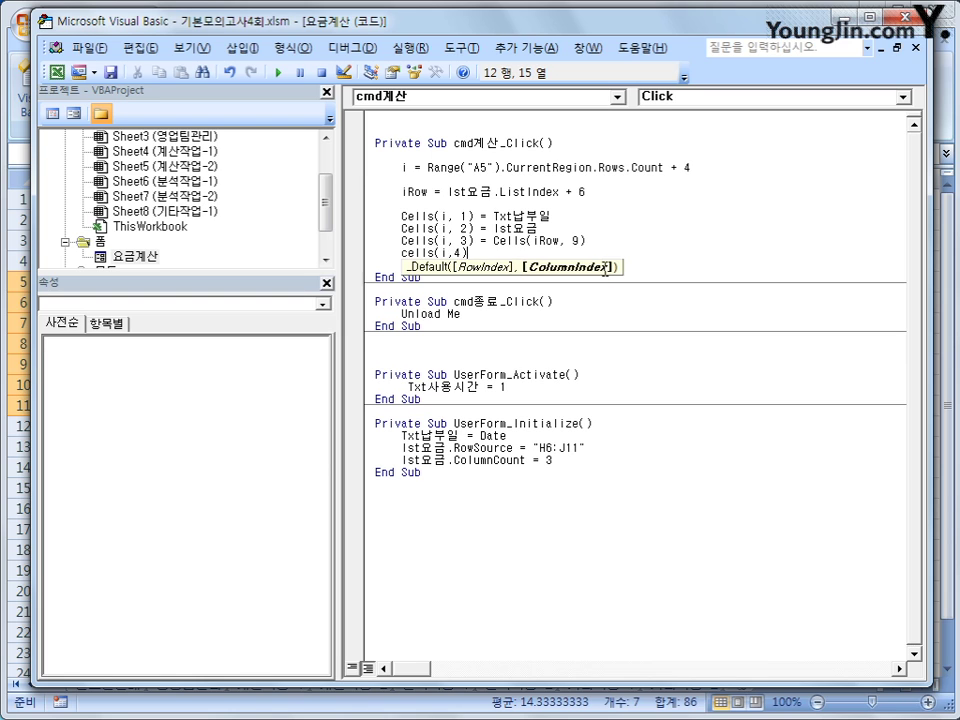
text(= t)
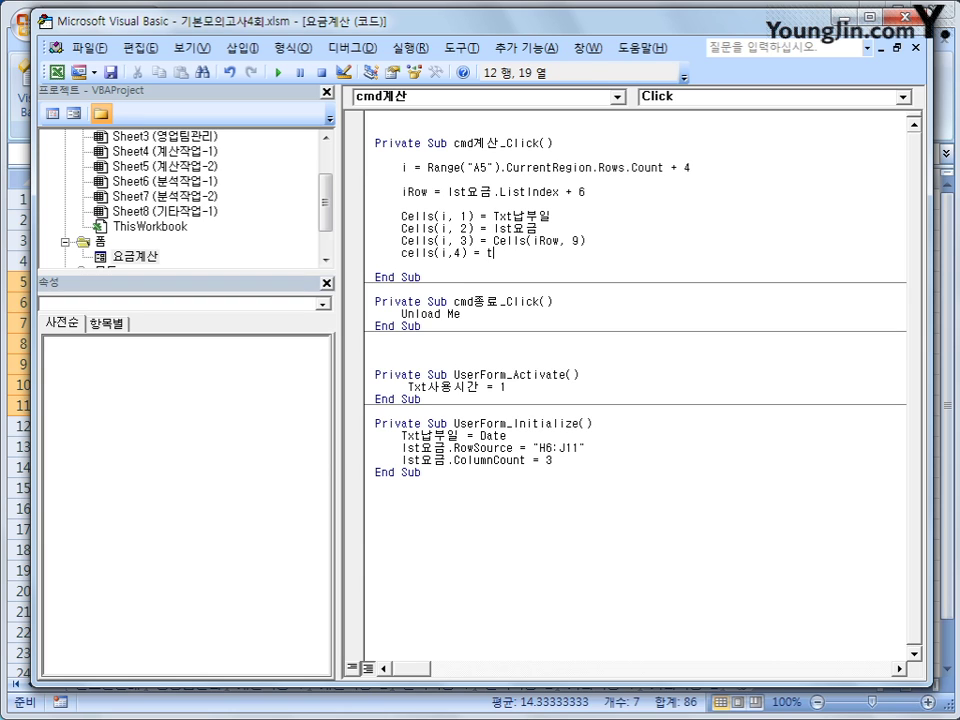
text(xt사용시간.ㅍㅁ)
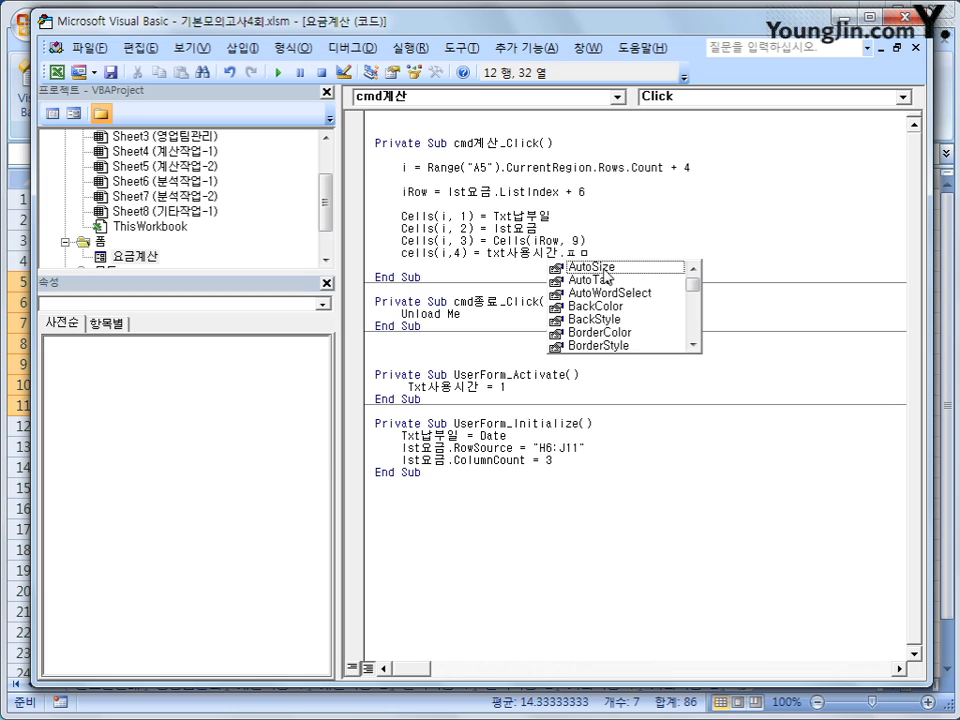
key(BackSpace)
key(BackSpace)
text(va)
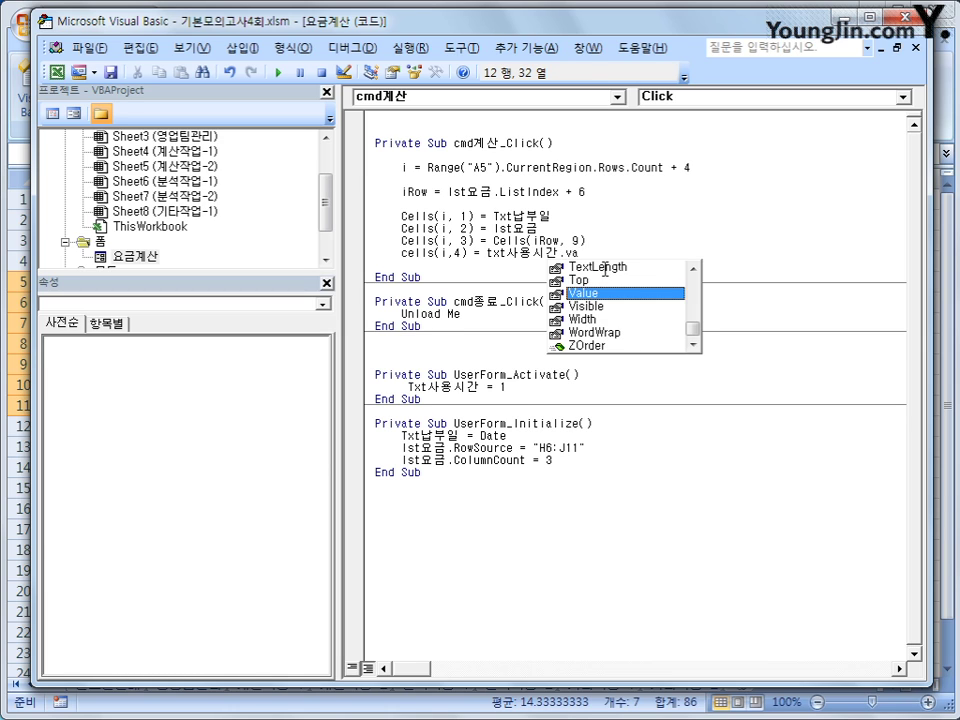
key(Return)
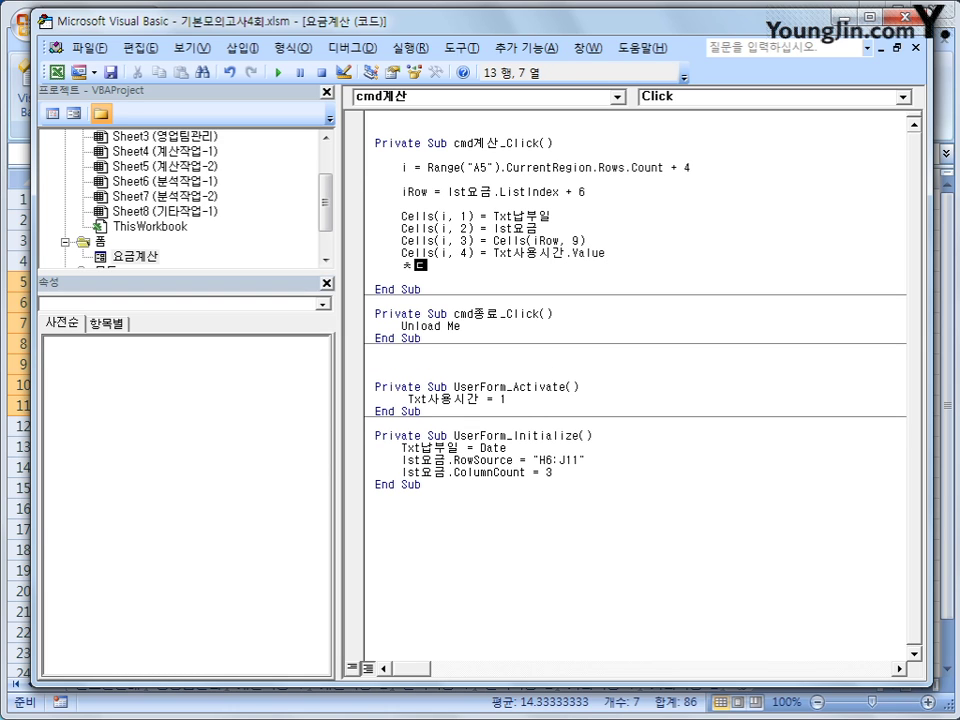
Step: Add the statement Cells(i, 5) = Cells(iRow, 10).Value below the 사용시간 assignment
text(cells)
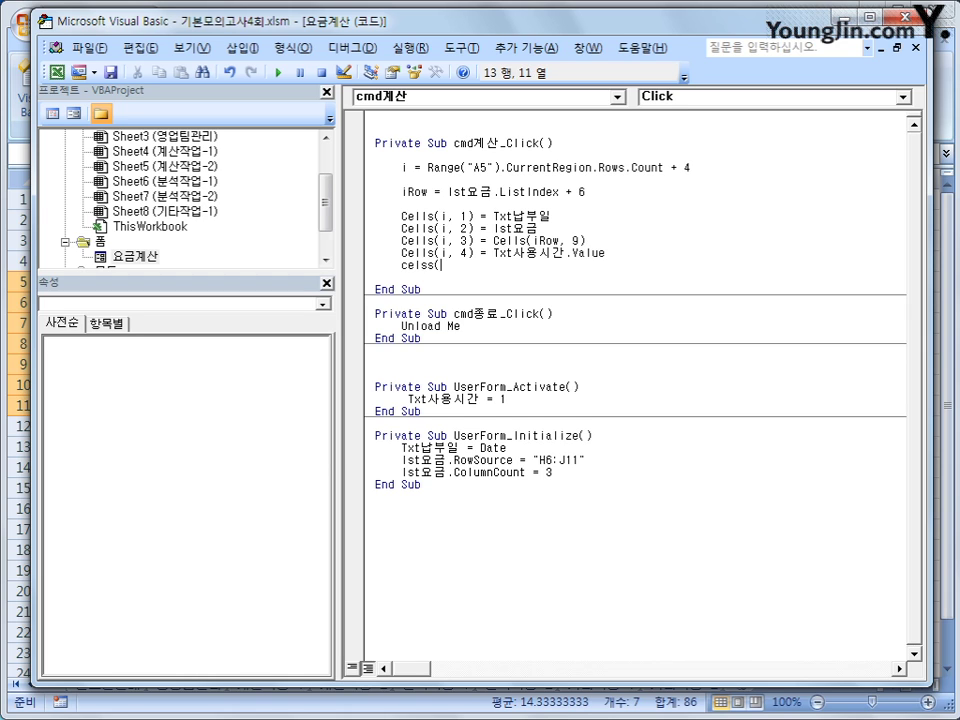
text((i,)
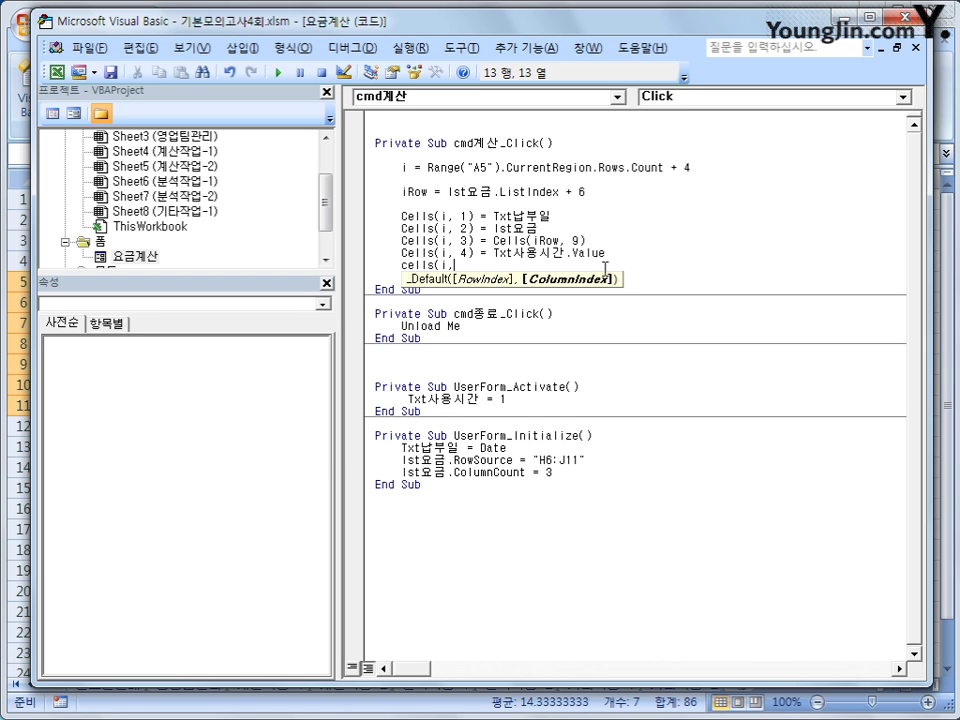
text(5) =)
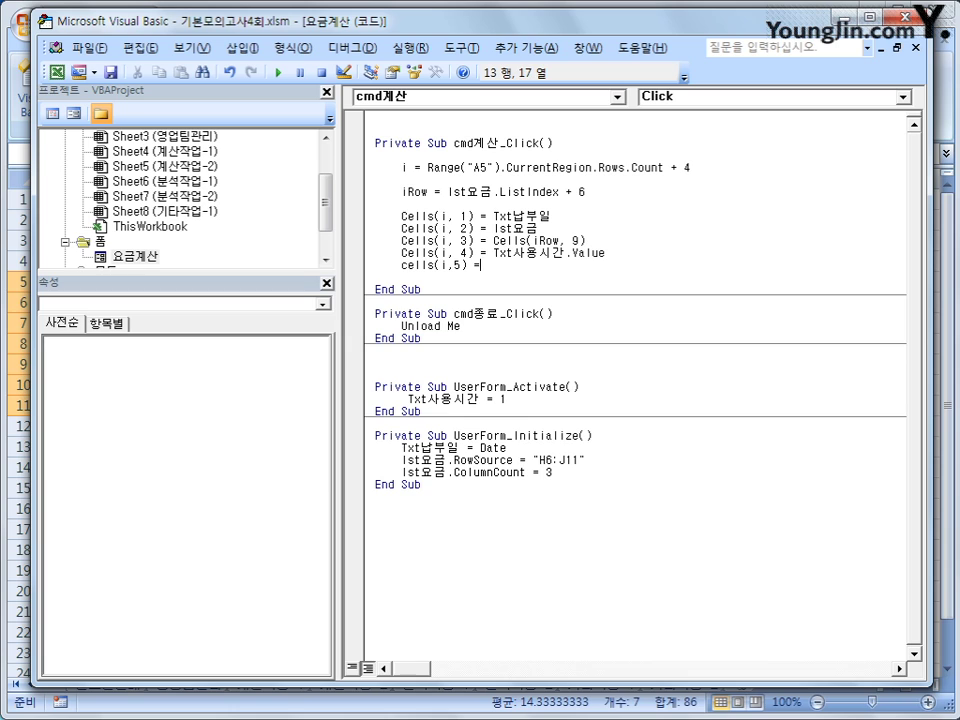
text( cells(i)
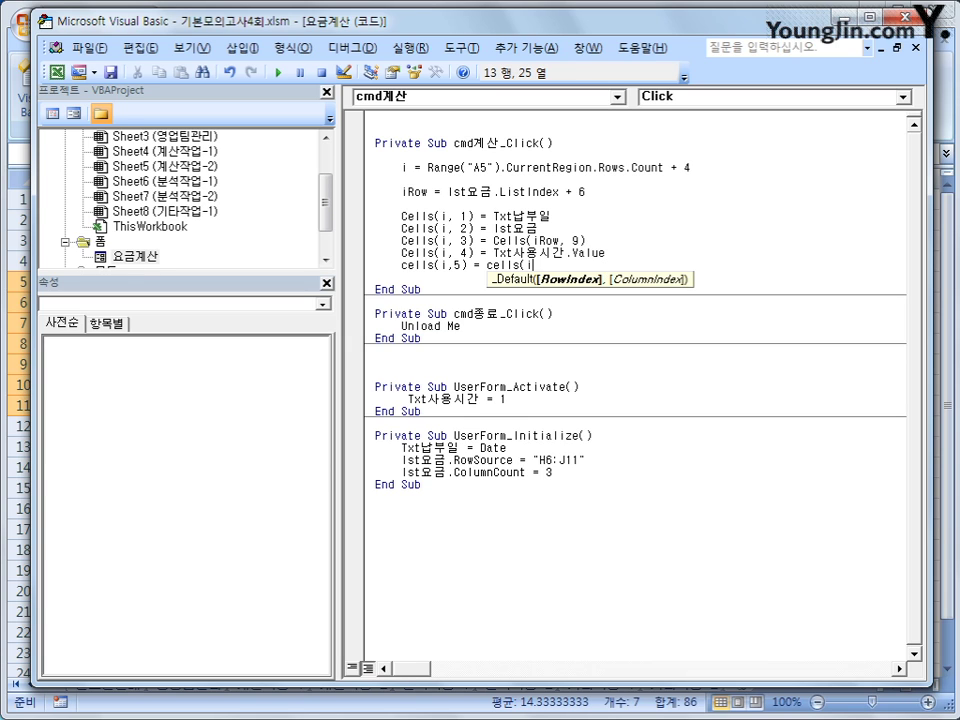
text(Row,)
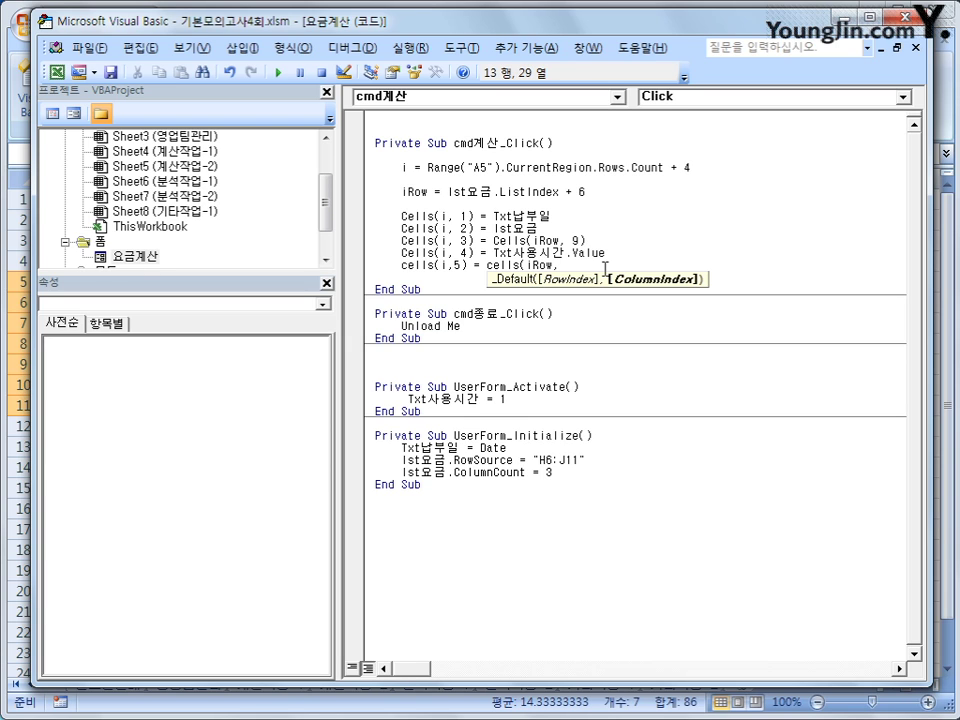
text(10))
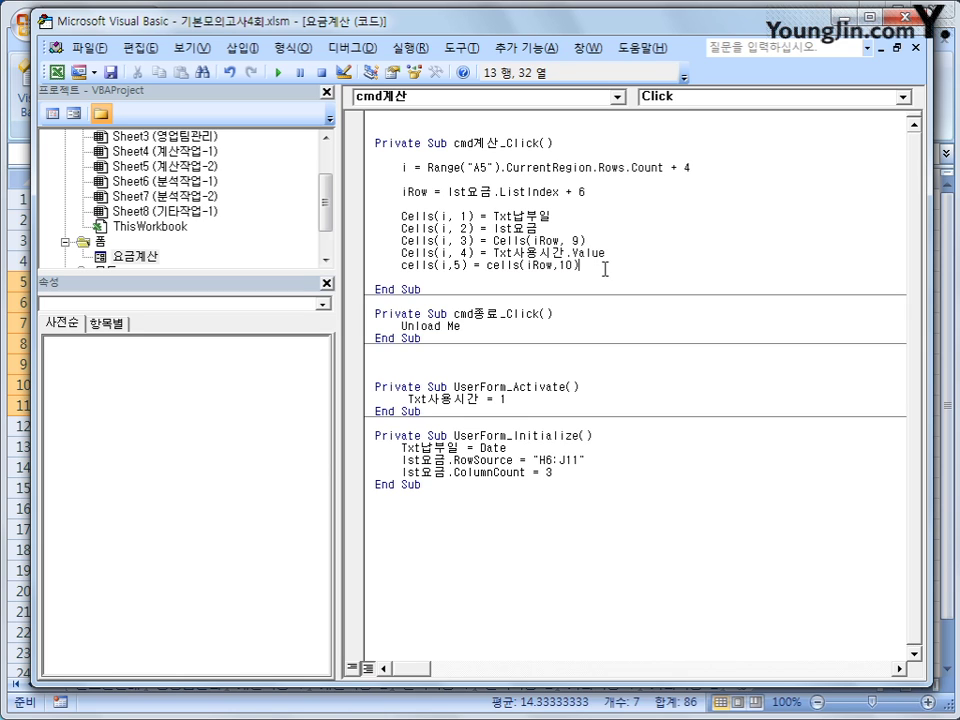
text(.value)
key(Return)
Step: Add the statement Cells(i, 6) = Cells(i, 4) * Cells(i, 5) below the Cells(i, 5) assignment in cmd계산_Click
text(cells(i)
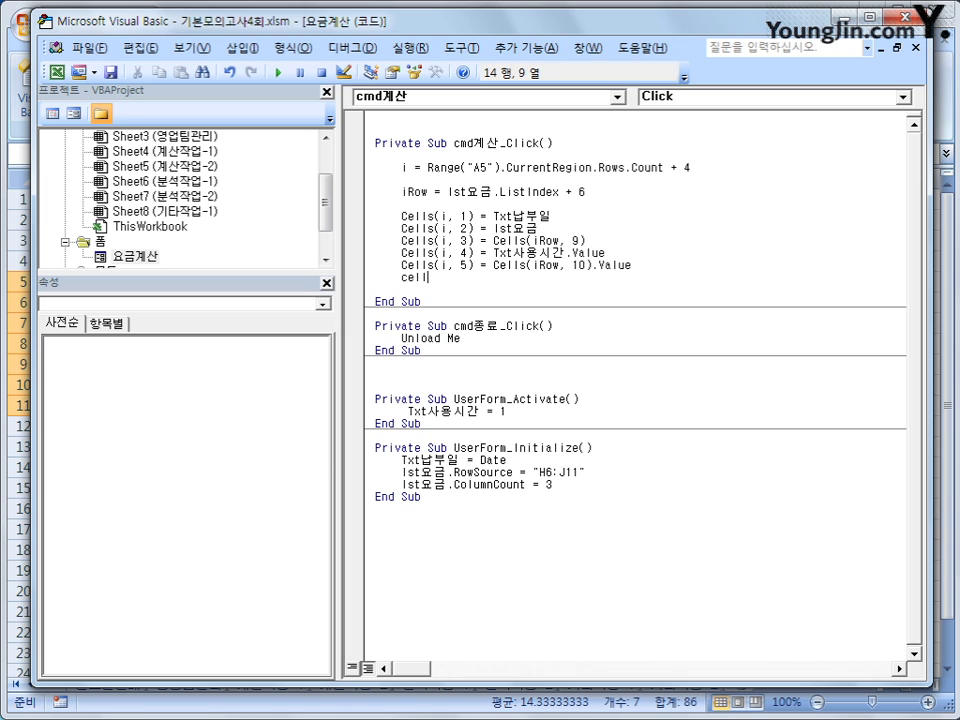
text(,6))
text(ce)
key(BackSpace)
key(BackSpace)
text(= cells(i,4)
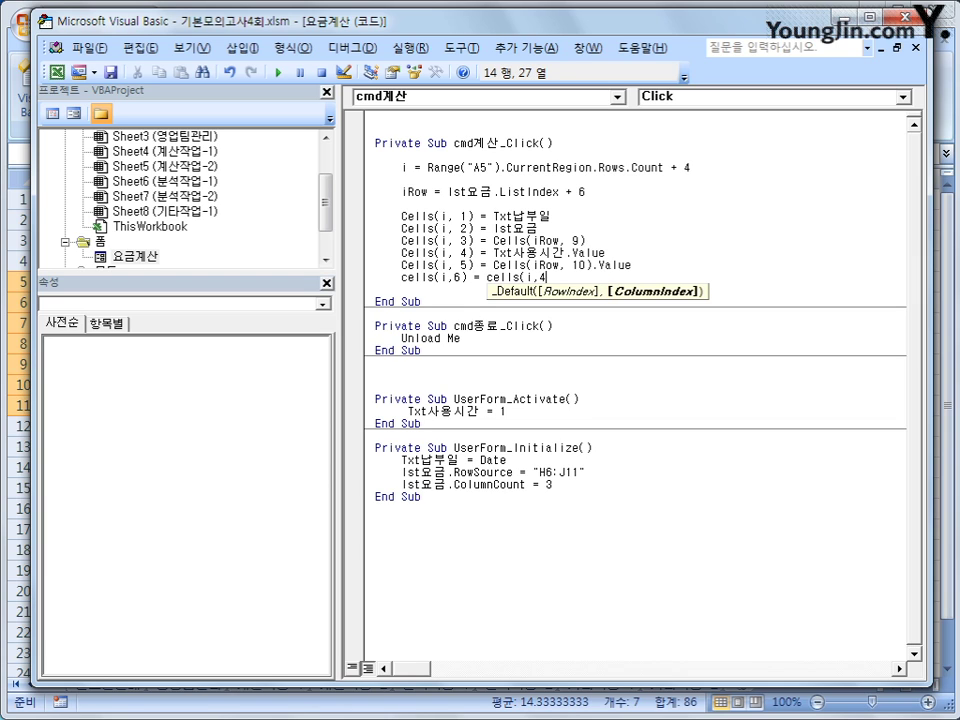
text() + )
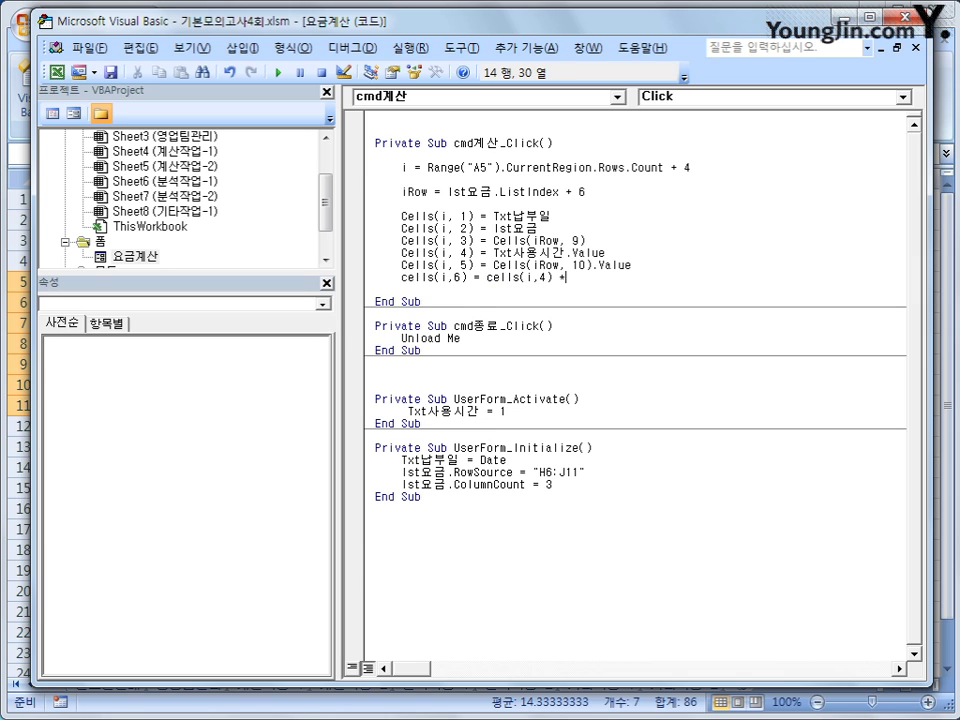
text(cells(i,5))
key(Up)
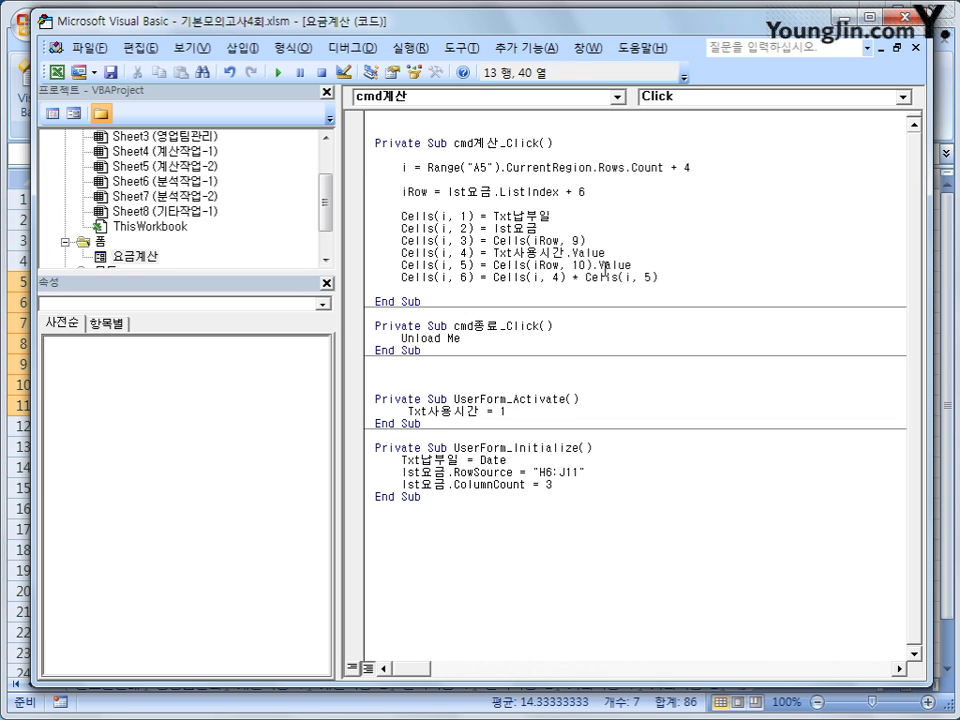
Step: Review the six Cells assignment statements in cmd계산_Click one by one
click(560, 217)
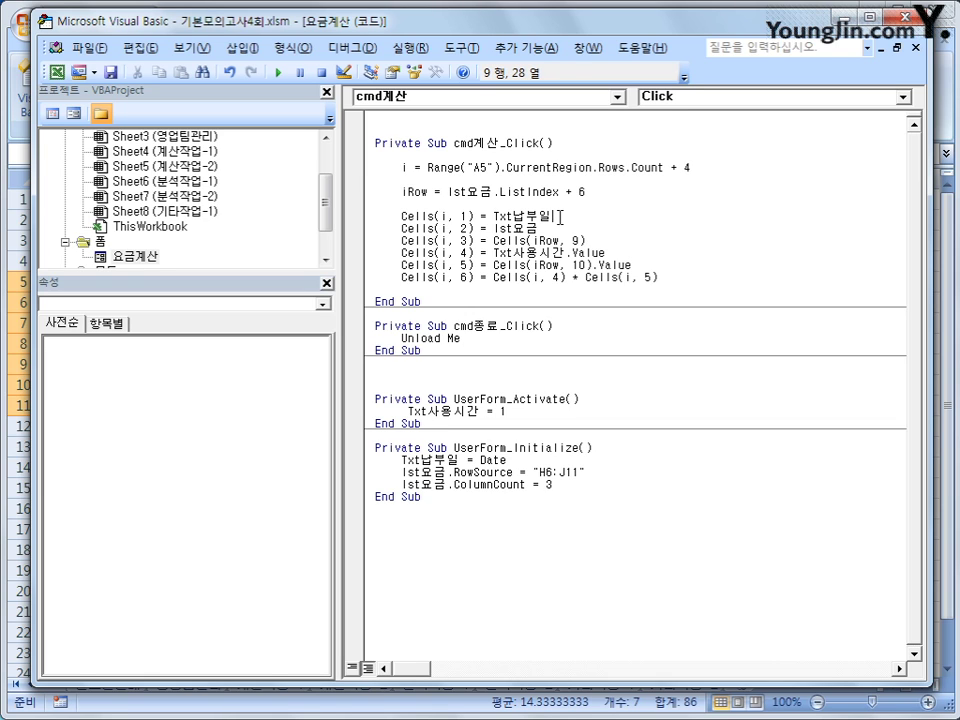
click(550, 226)
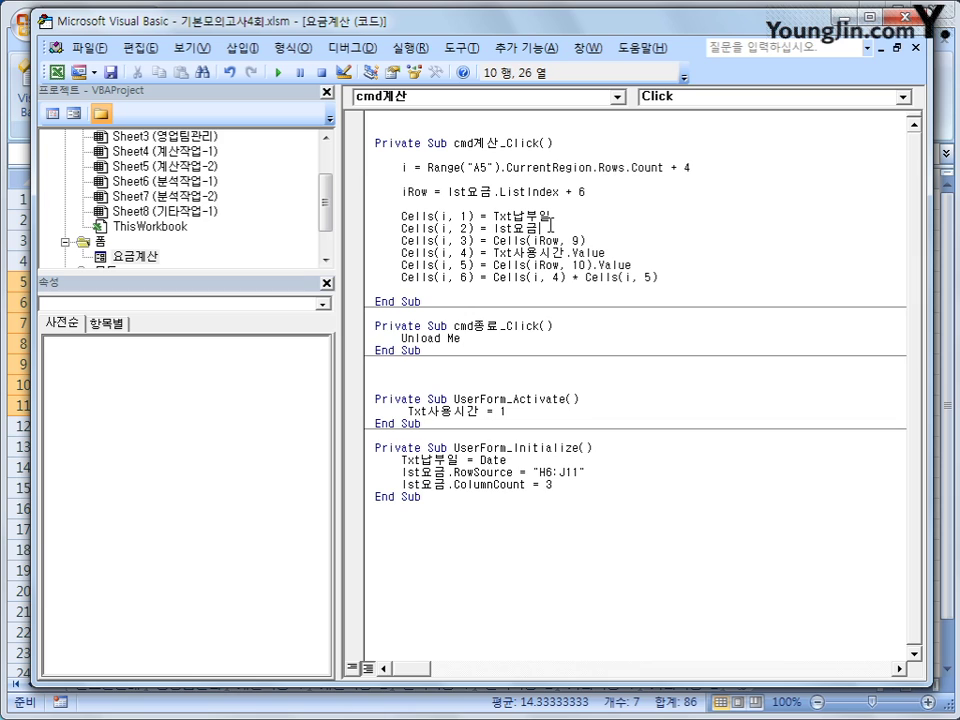
click(597, 241)
click(618, 253)
click(647, 263)
click(666, 276)
Step: Return to the 기타작업-2 worksheet, open the 요금계산 form, and select A001 with 사용시간(초) set to 10
key(alt+F11)
click(583, 565)
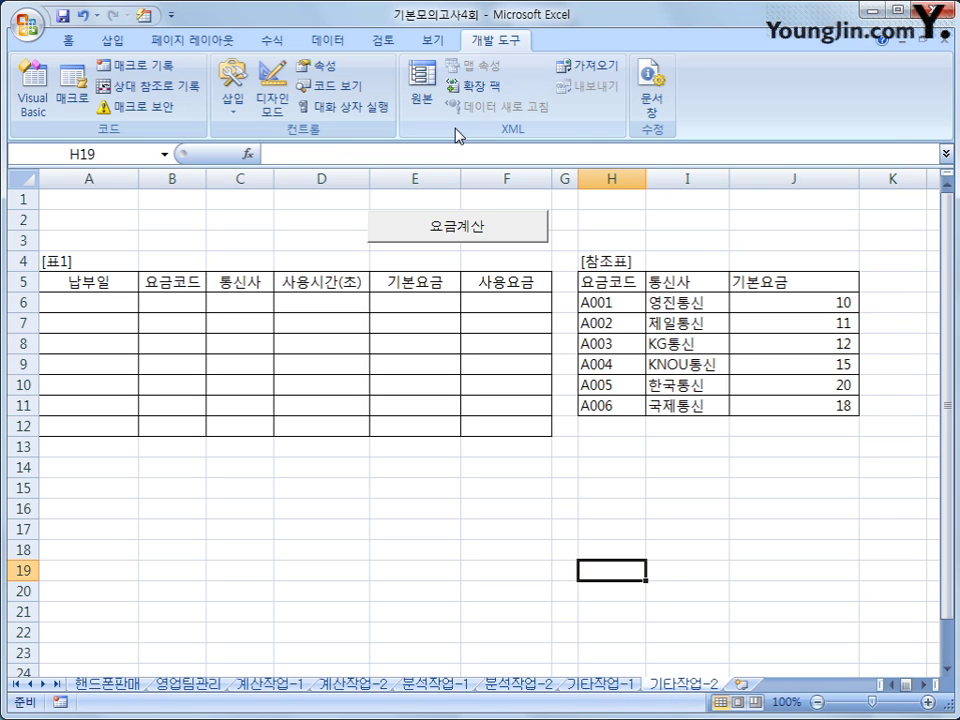
click(466, 229)
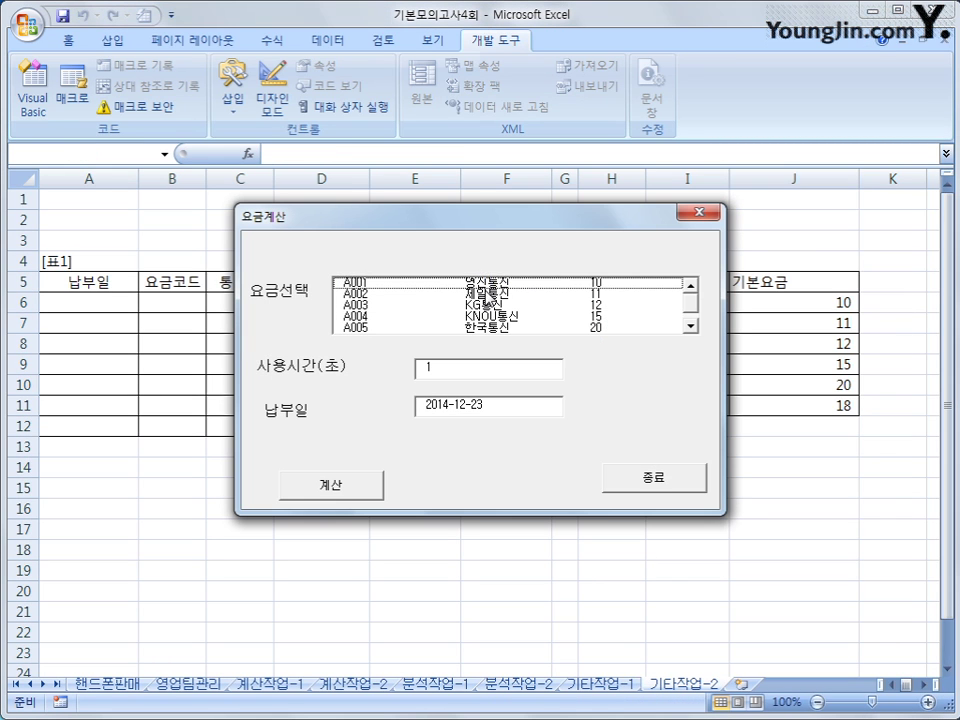
click(487, 284)
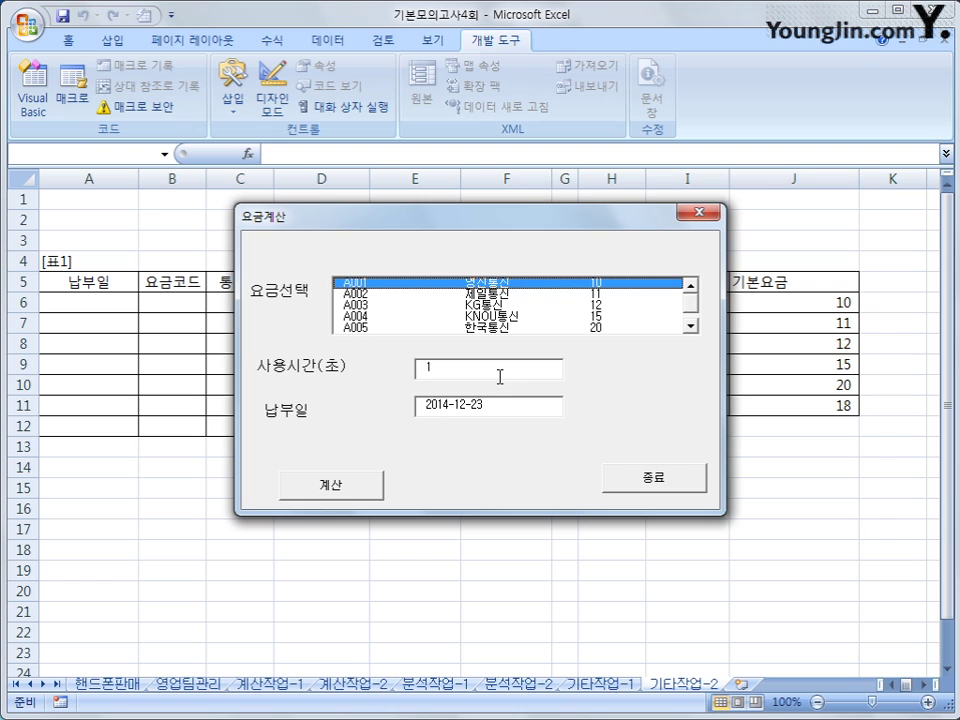
click(500, 377)
text(0)
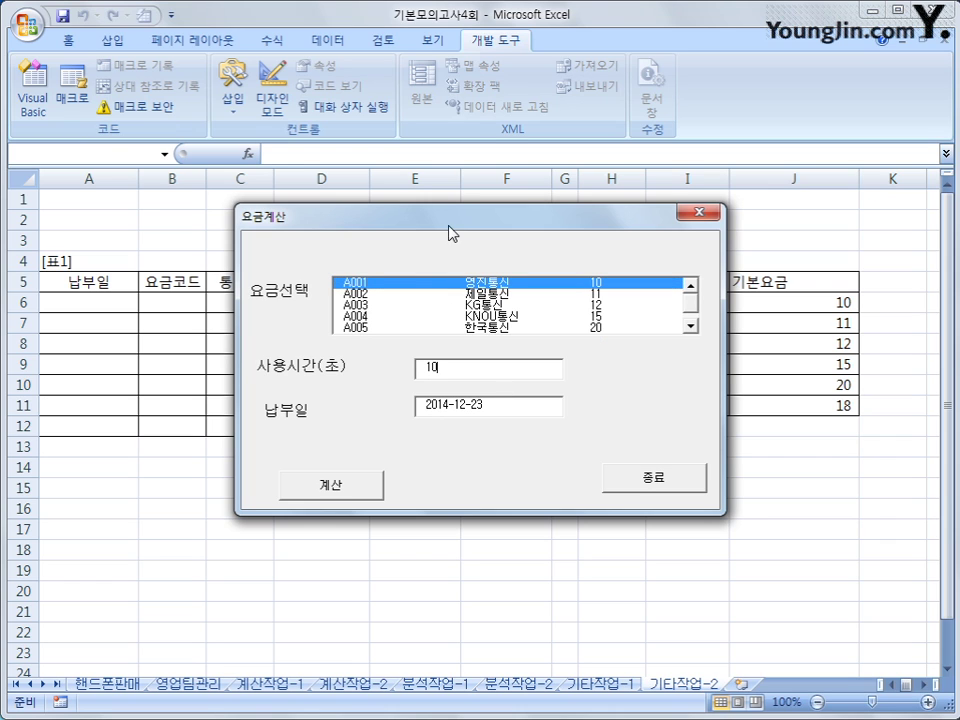
Step: Move the form clear of [표1]'s first data row, run 계산 to enter the record, then exit the form and check cell F6
drag(463, 218, 343, 369)
click(396, 536)
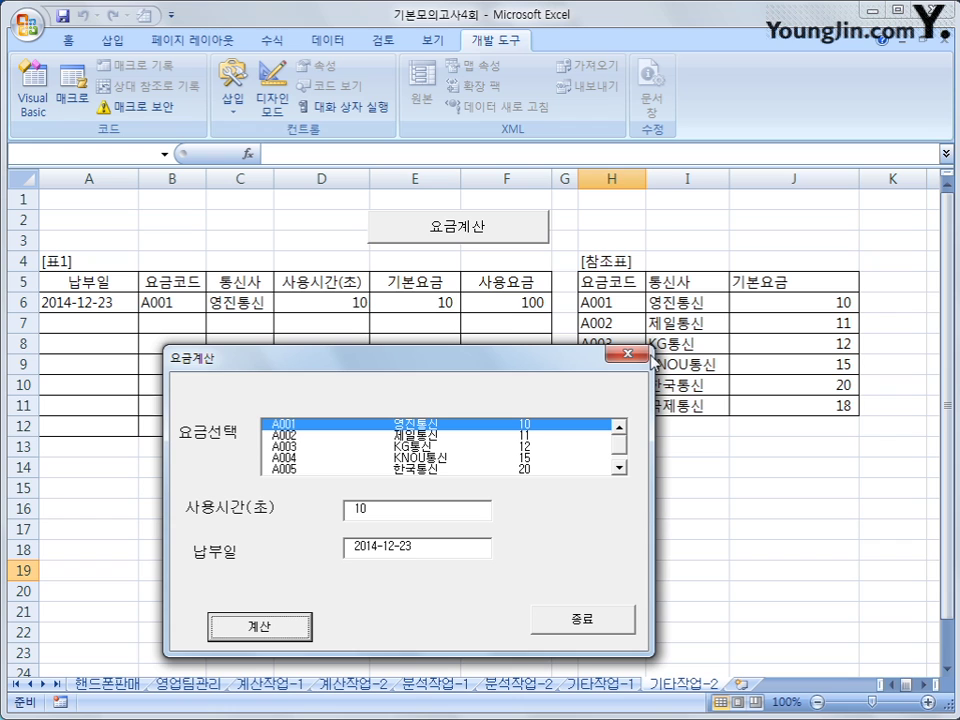
click(596, 626)
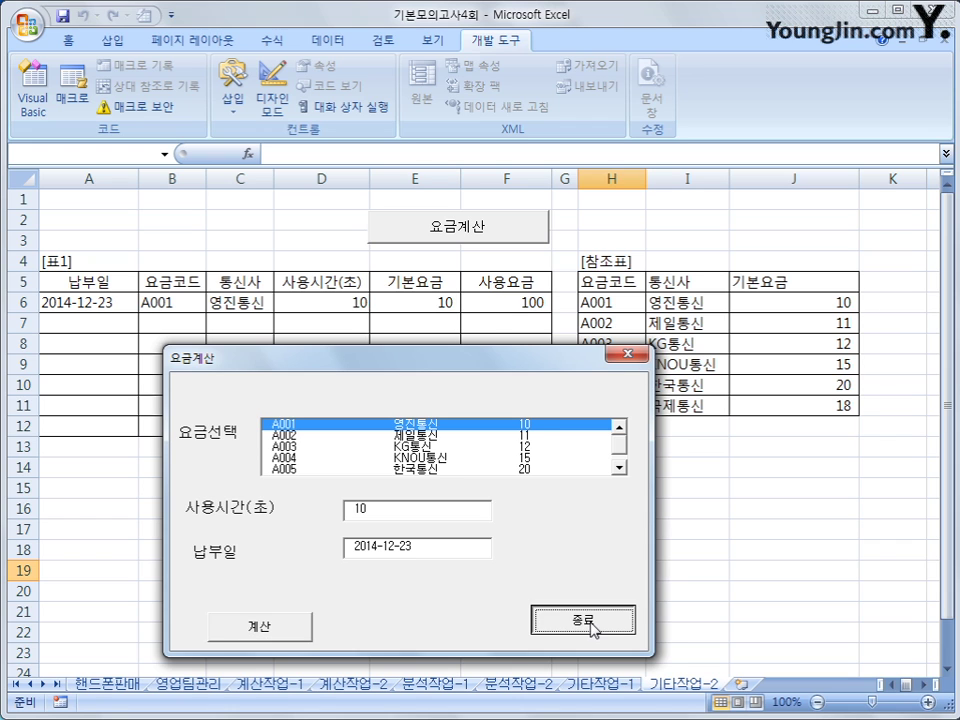
click(497, 304)
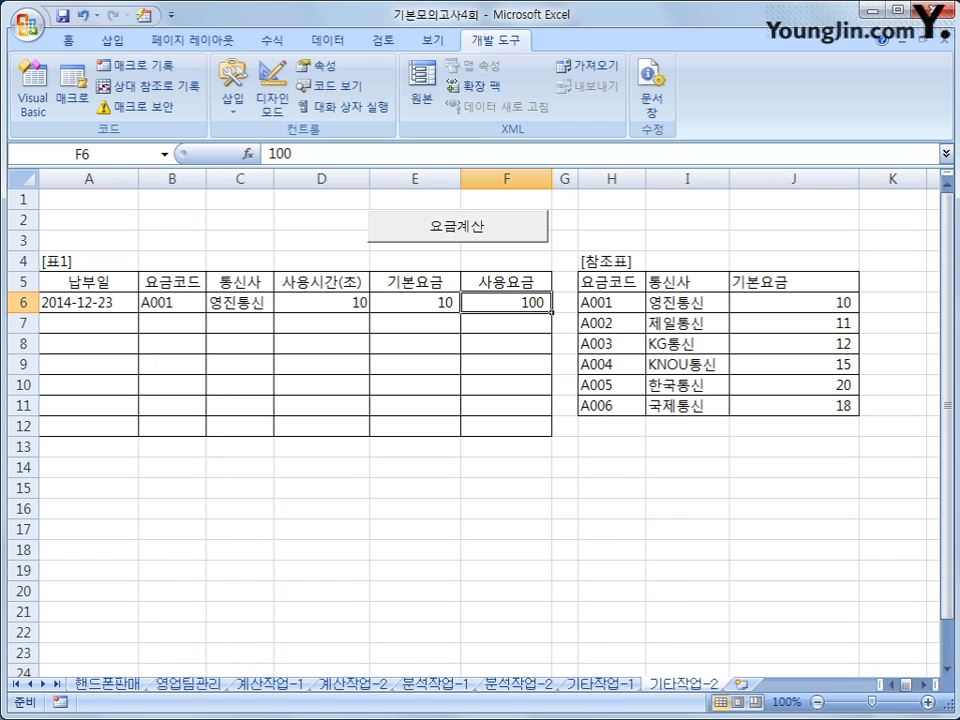